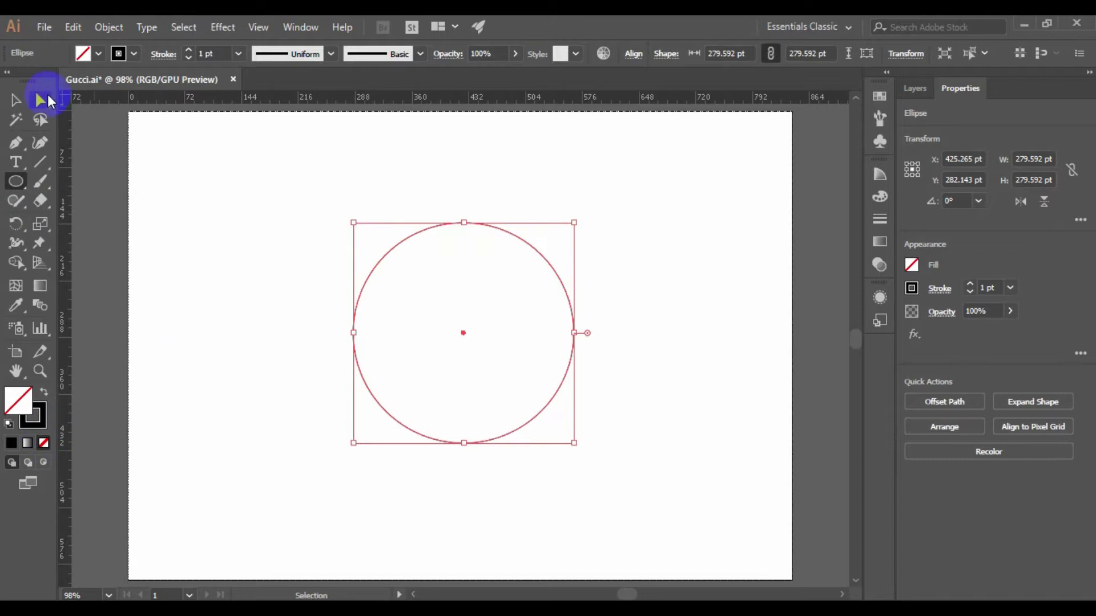
Step: Move the circle straight up on the artboard to a Y position of about 227 pt
click(16, 101)
click(222, 183)
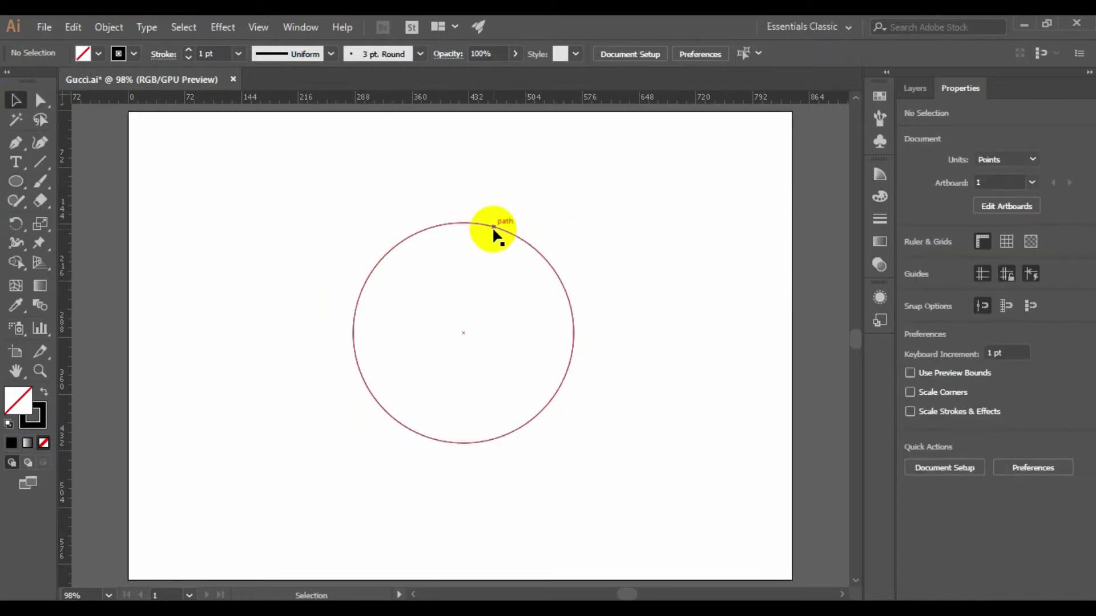
drag(492, 226, 494, 184)
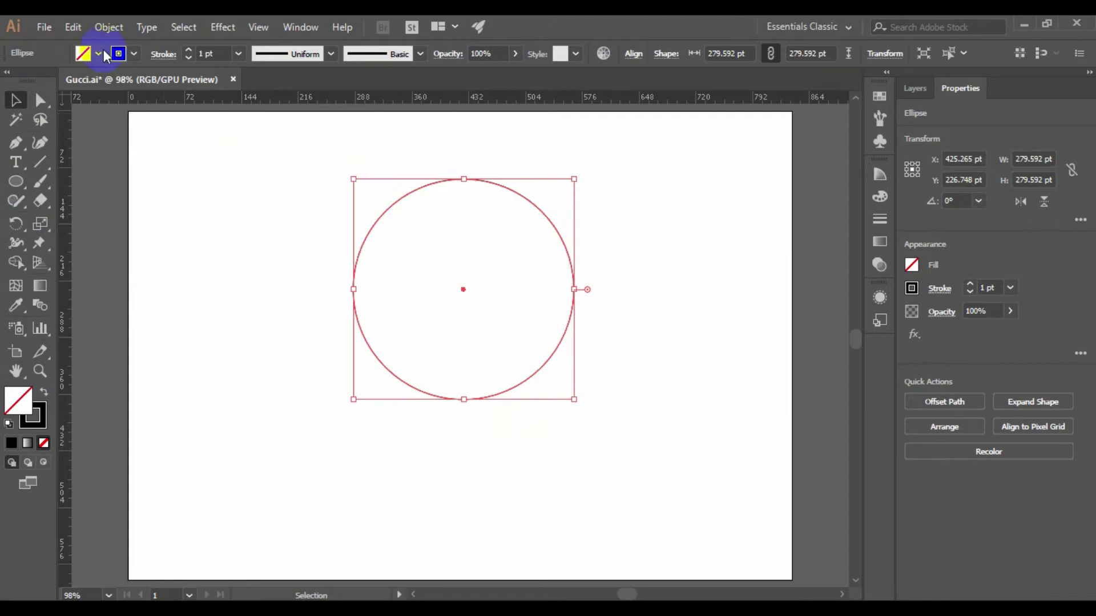
Step: Paste a copy of the circle in front and scale it around its center to about 140 pt
click(103, 23)
mouse_move(72, 28)
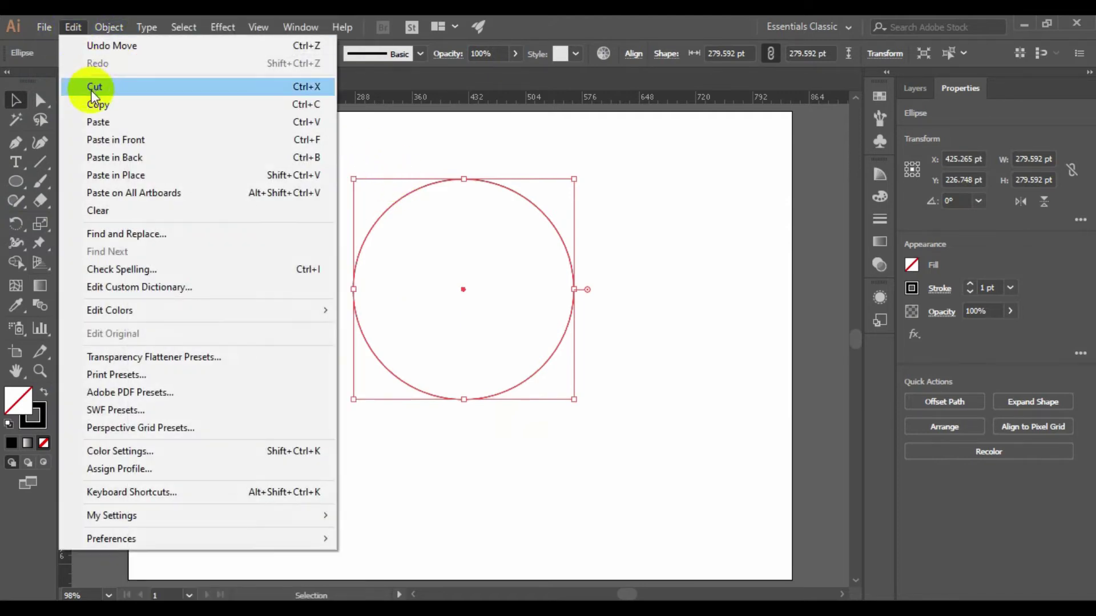
click(97, 105)
click(73, 27)
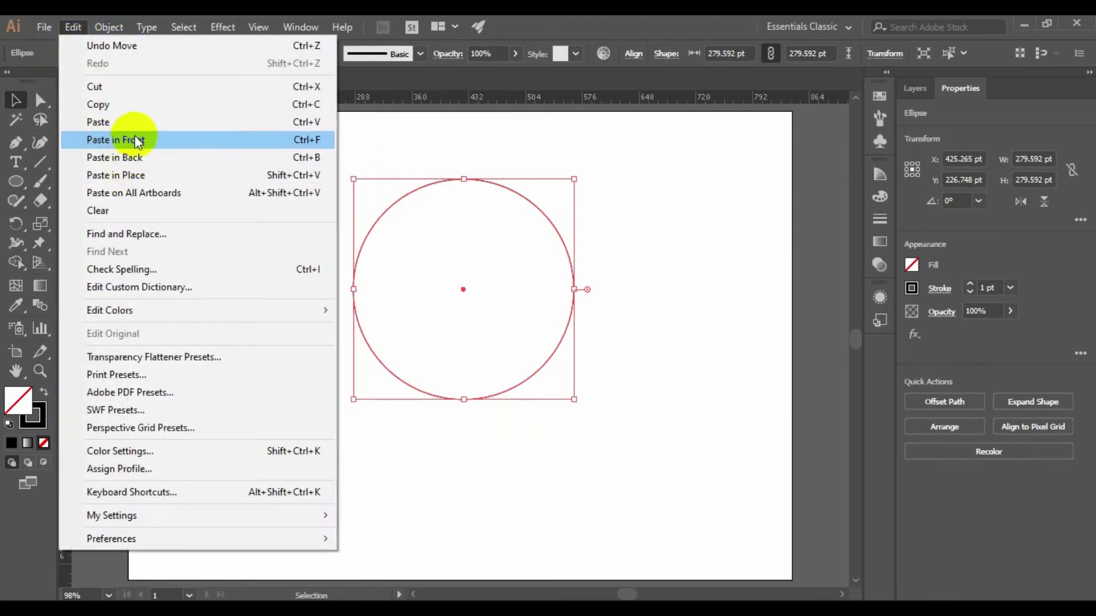
click(129, 139)
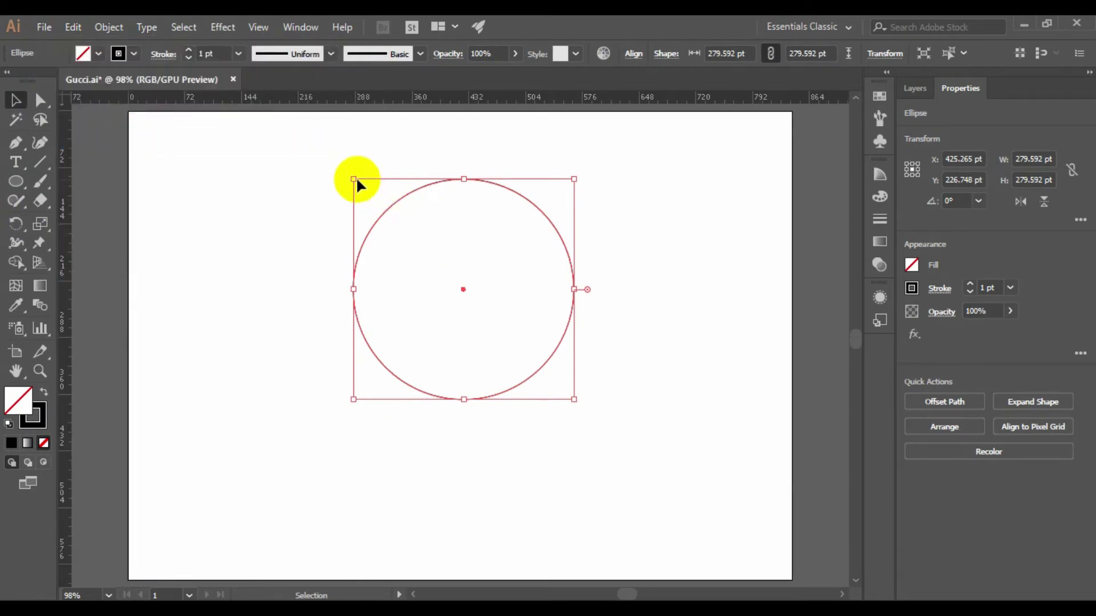
drag(357, 176, 380, 237)
drag(375, 168, 613, 314)
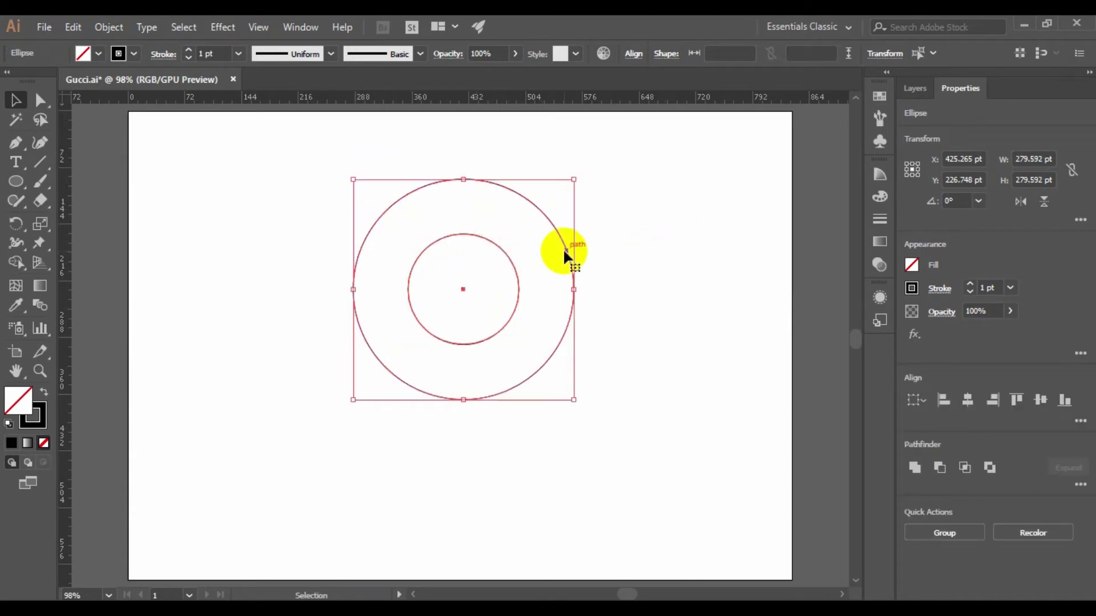
click(645, 237)
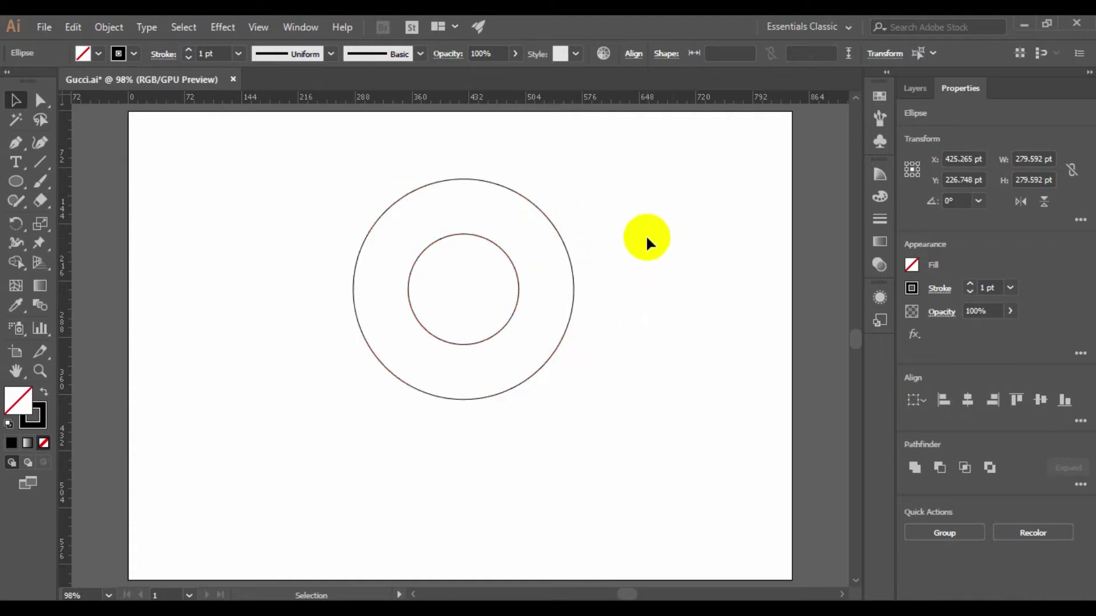
Step: Fit a circle about 192 pt wide between the outer circle's bottom and the small circle's top, and center-align all three horizontally
click(514, 274)
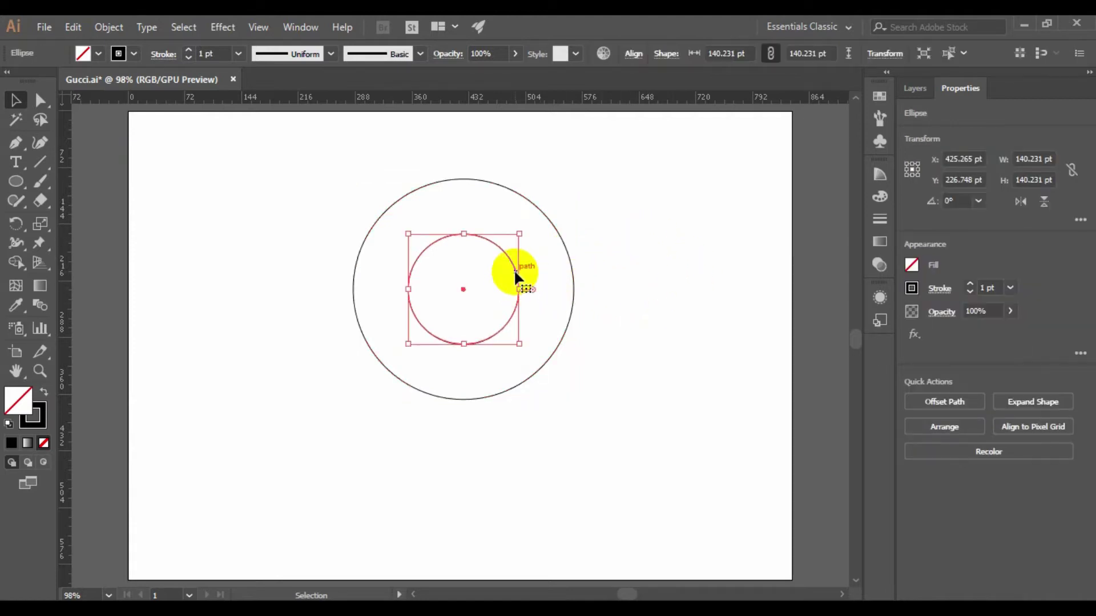
click(563, 236)
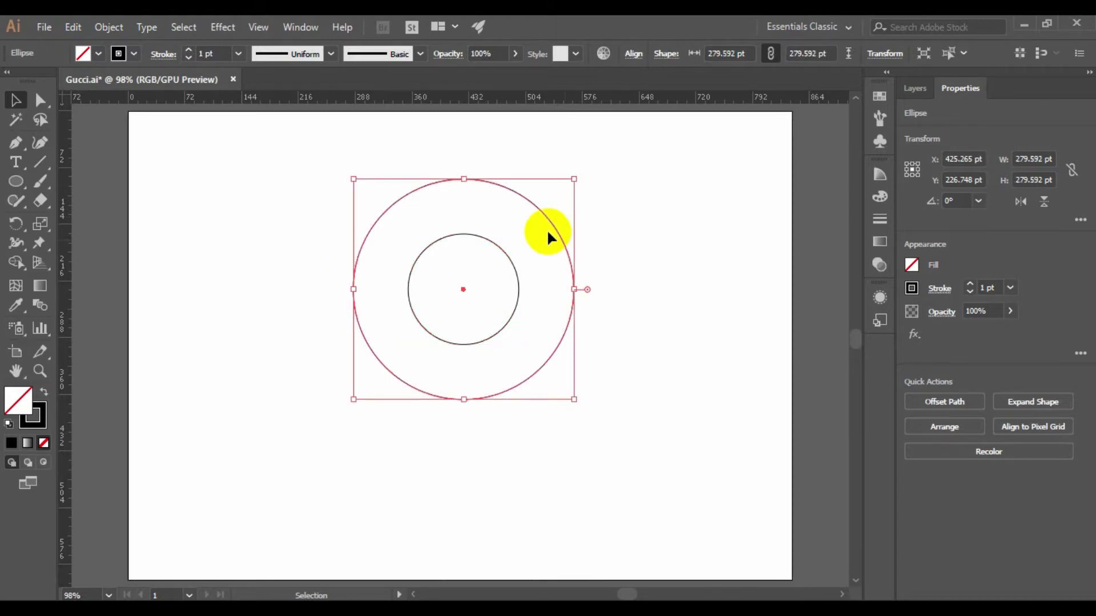
click(73, 27)
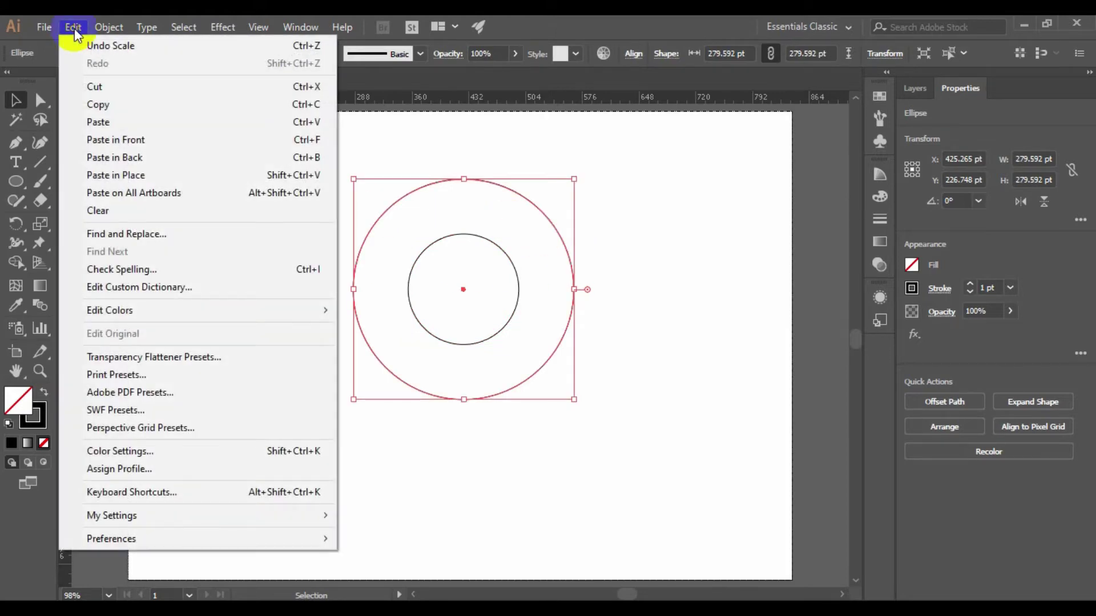
click(485, 231)
click(485, 231)
click(486, 239)
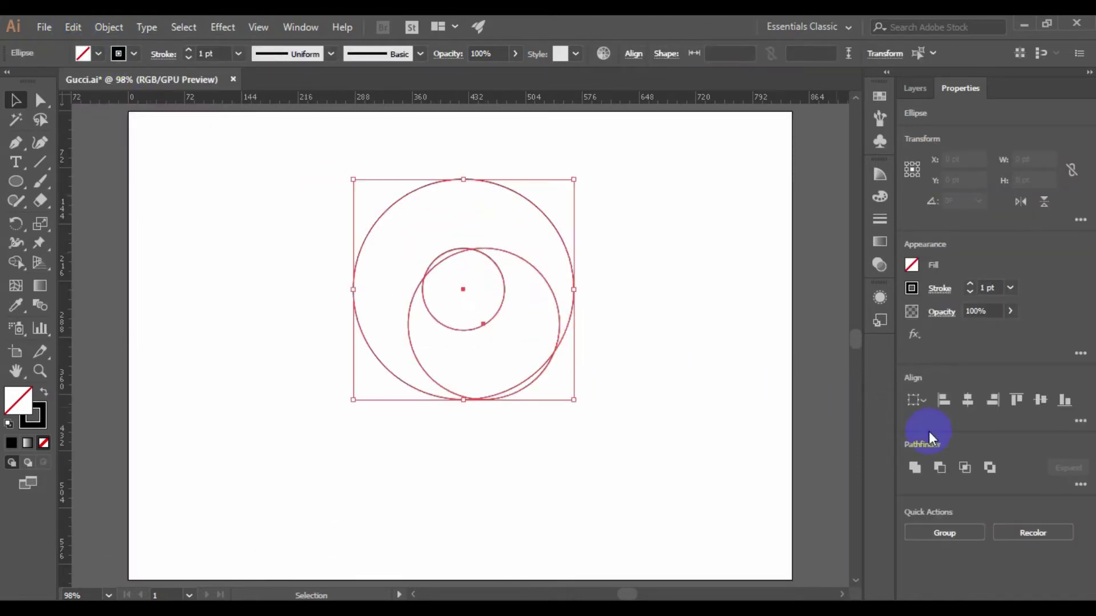
click(968, 401)
click(668, 312)
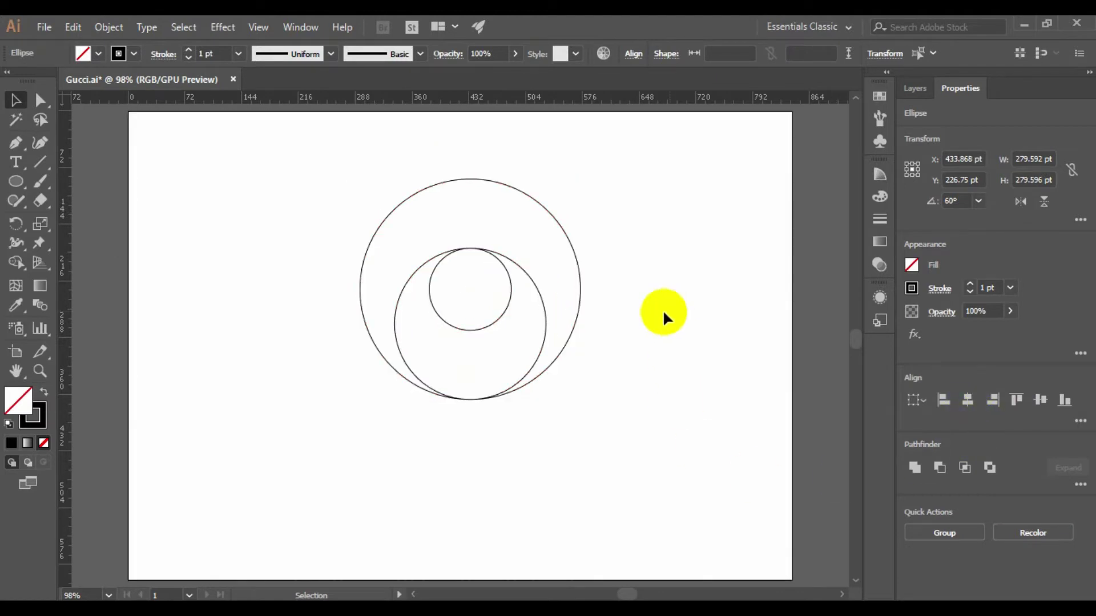
Step: Duplicate the 192 pt circle twice, placing one copy against the large circle's top edge and one against its left edge
click(545, 310)
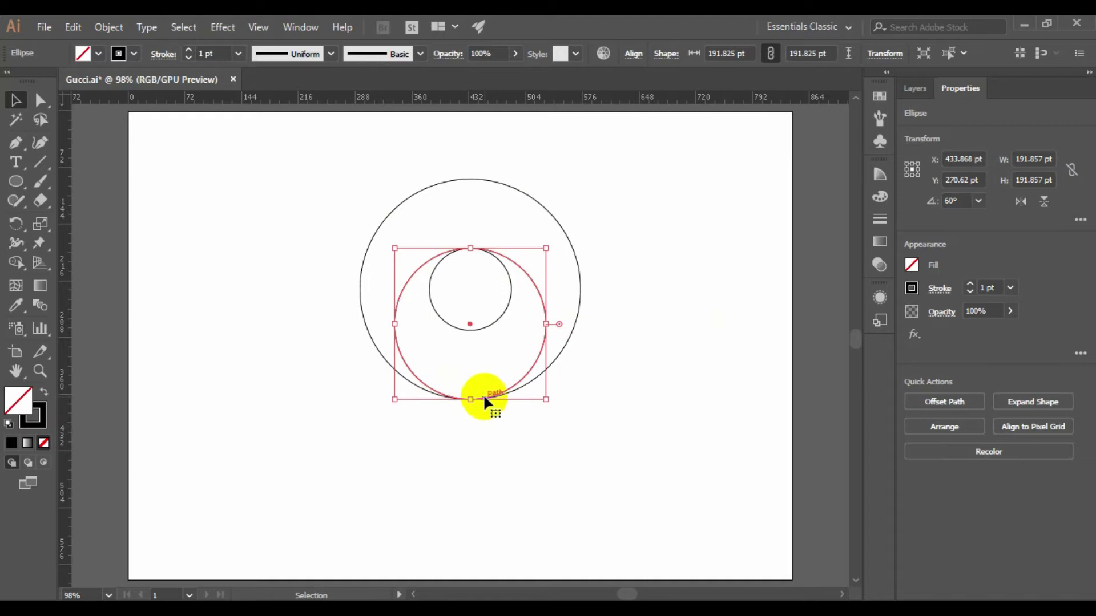
drag(484, 398, 485, 330)
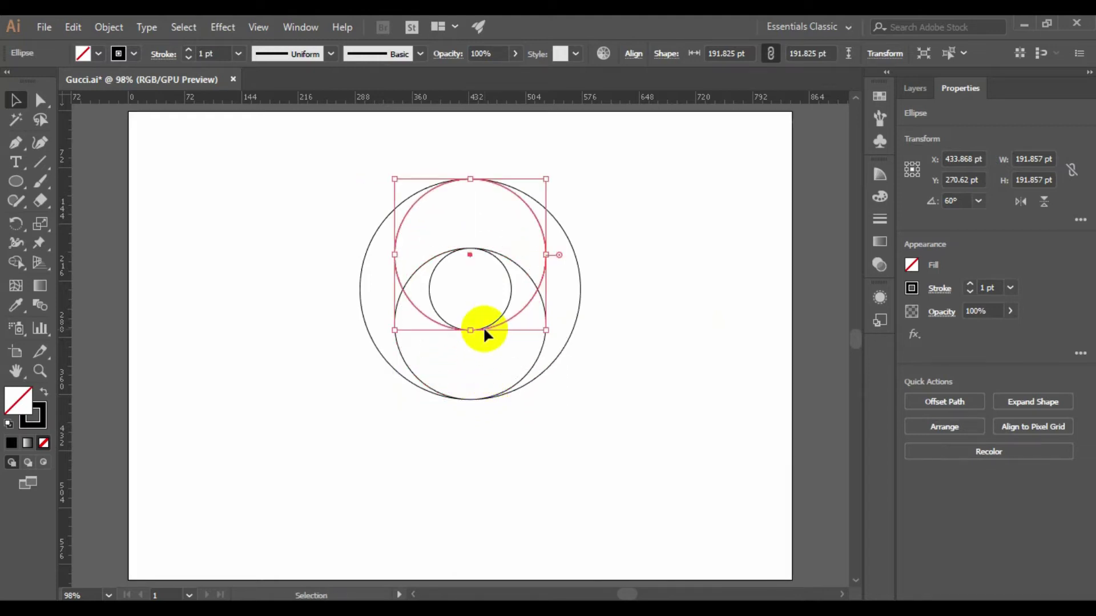
click(656, 259)
click(545, 260)
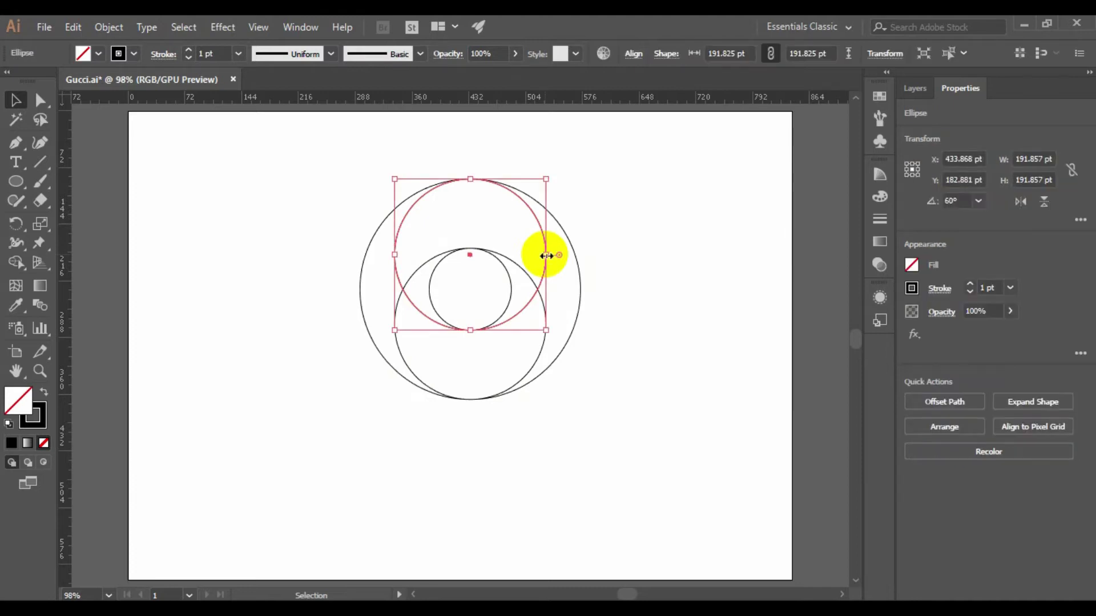
drag(543, 277, 515, 318)
click(298, 310)
Step: Scale all the circles together around their center to about 256 pt and move them up to a Y position of about 191 pt
drag(325, 194, 610, 399)
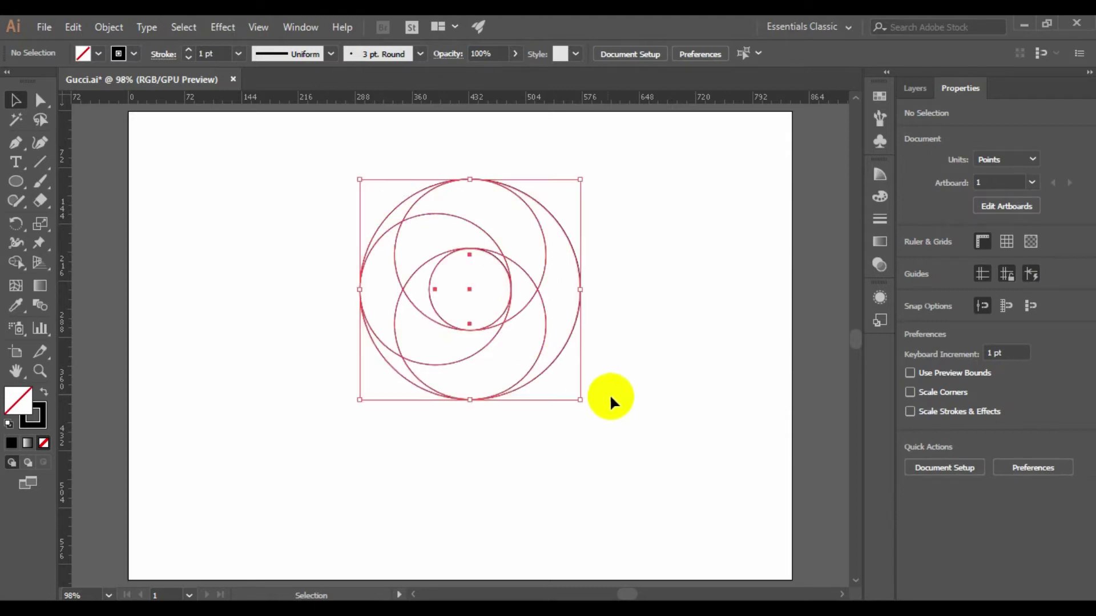
click(504, 313)
drag(331, 197, 508, 275)
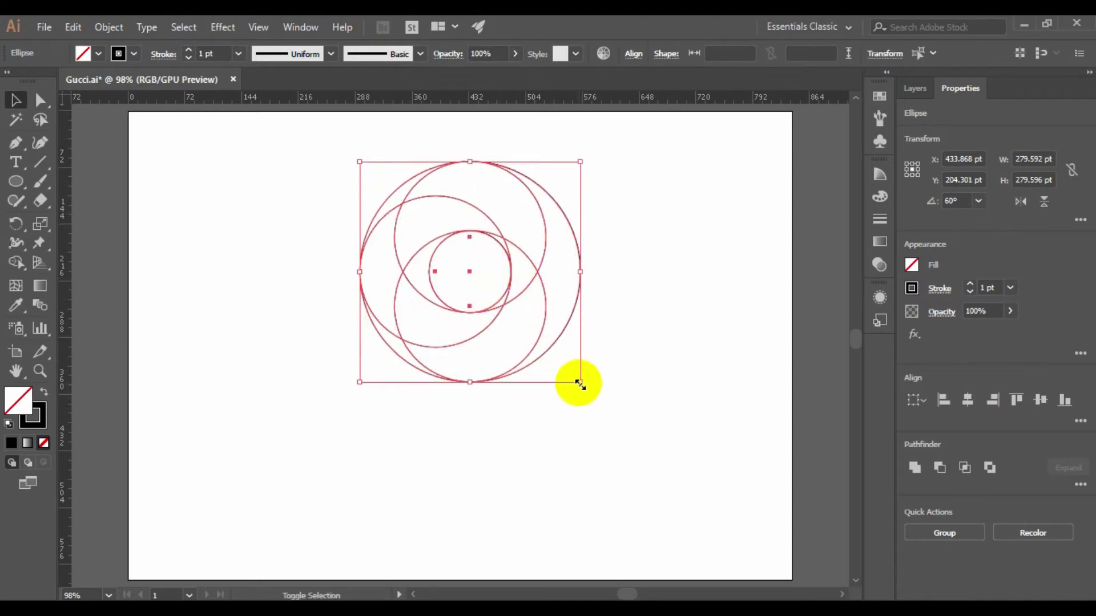
drag(580, 383, 570, 381)
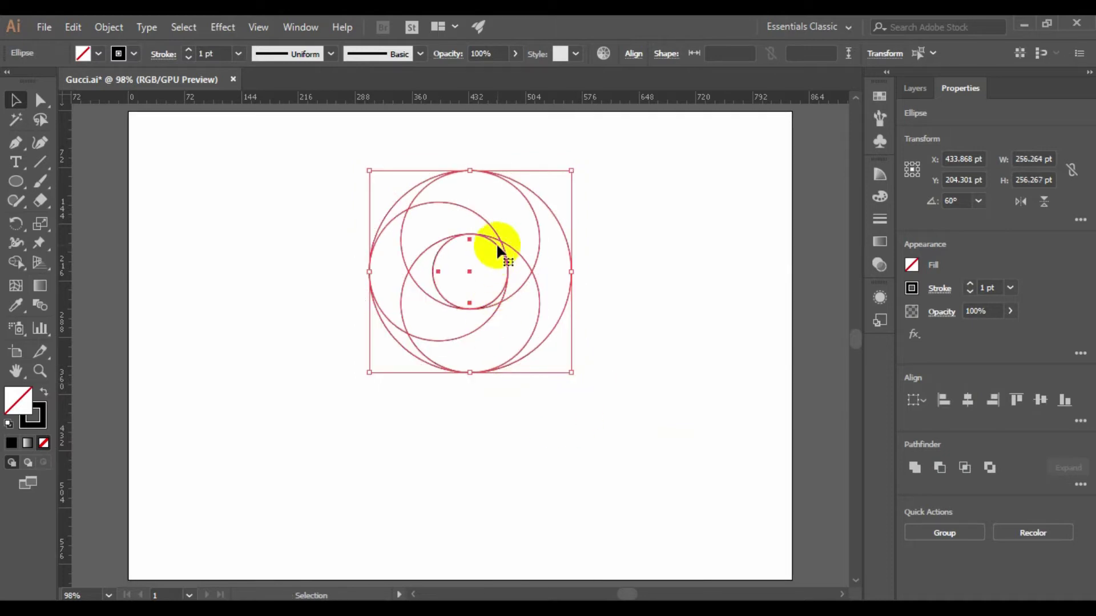
drag(497, 232, 496, 222)
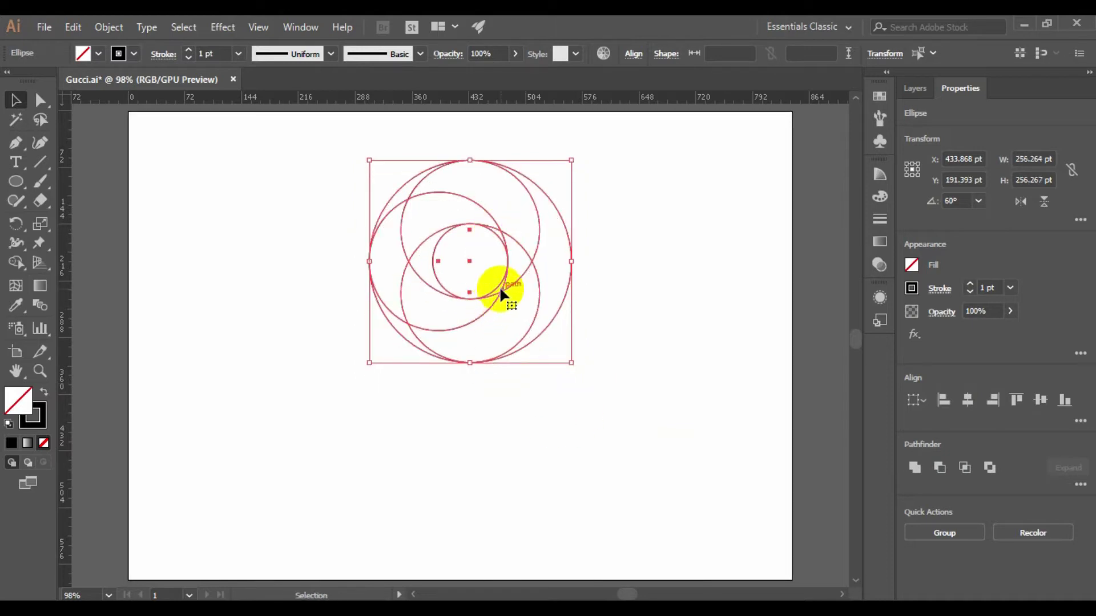
Step: Duplicate the whole set of circles straight down by 175.83 pt so that the two sets overlap
drag(502, 292, 501, 428)
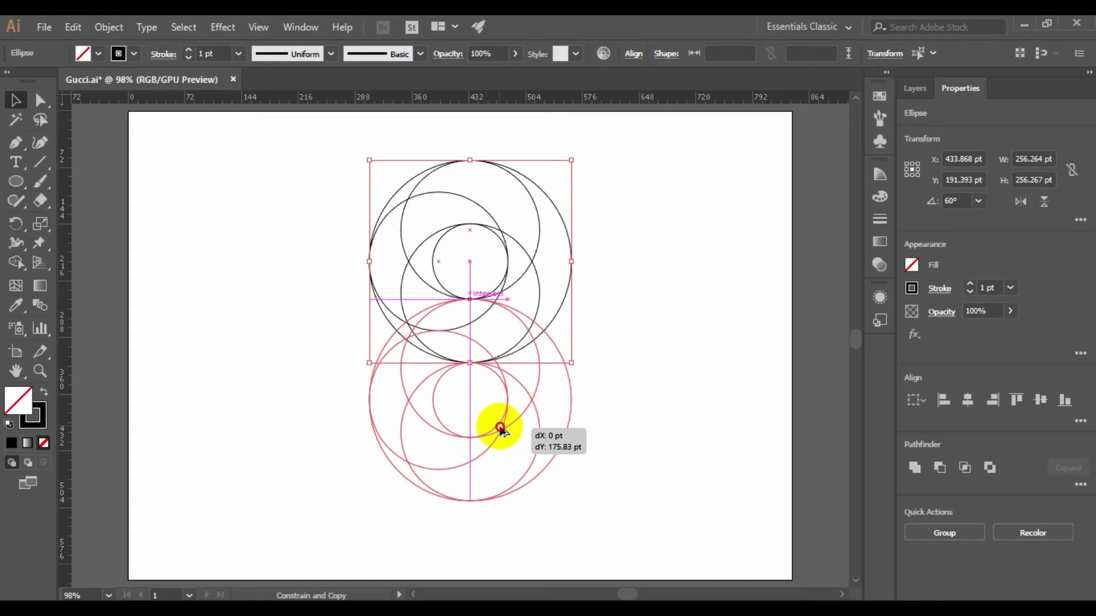
drag(500, 428, 499, 427)
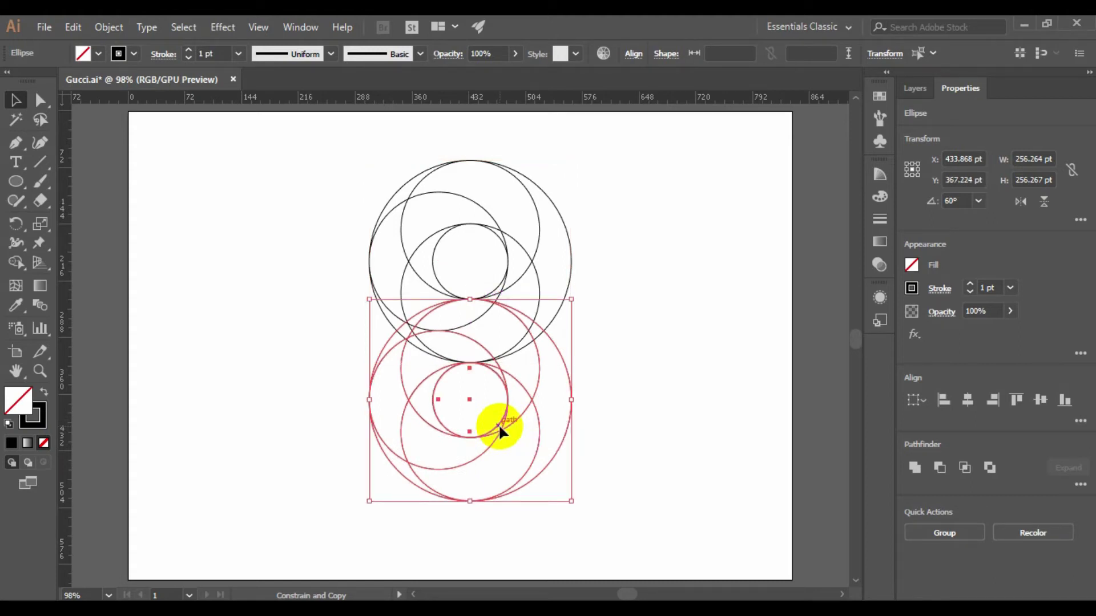
click(642, 313)
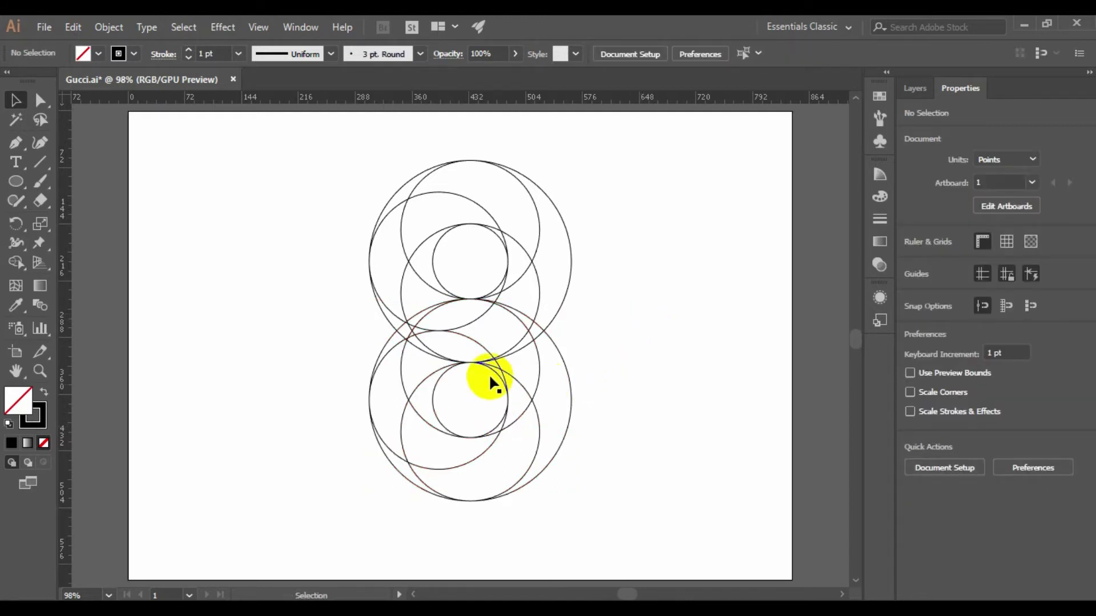
drag(339, 174, 617, 504)
click(643, 317)
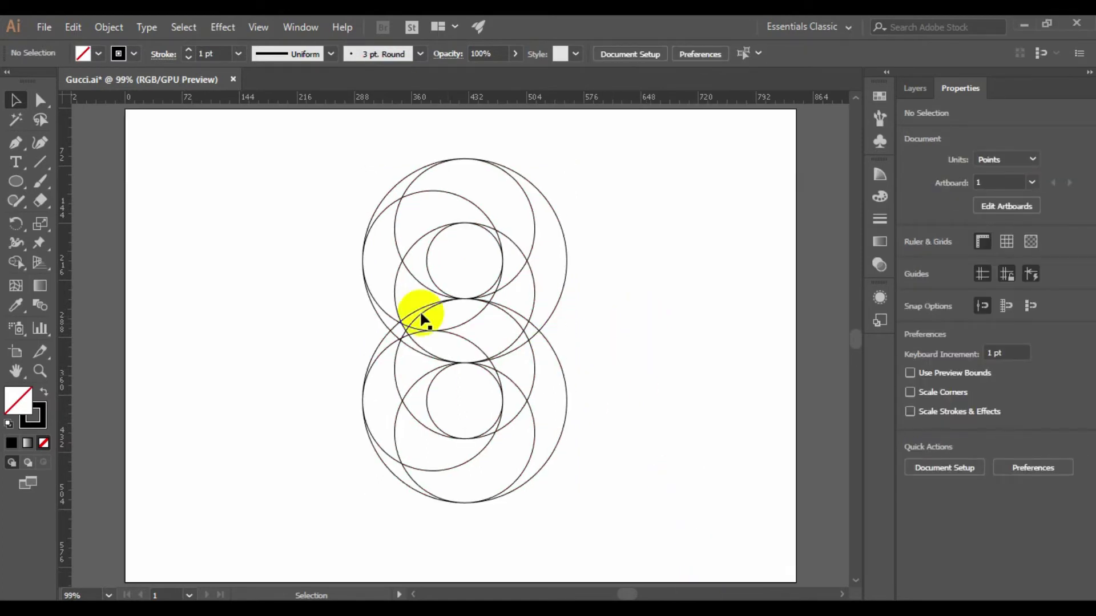
Step: Select all the circles and merge the overlapping middle regions into one diagonal band with Shape Builder
drag(318, 164, 578, 518)
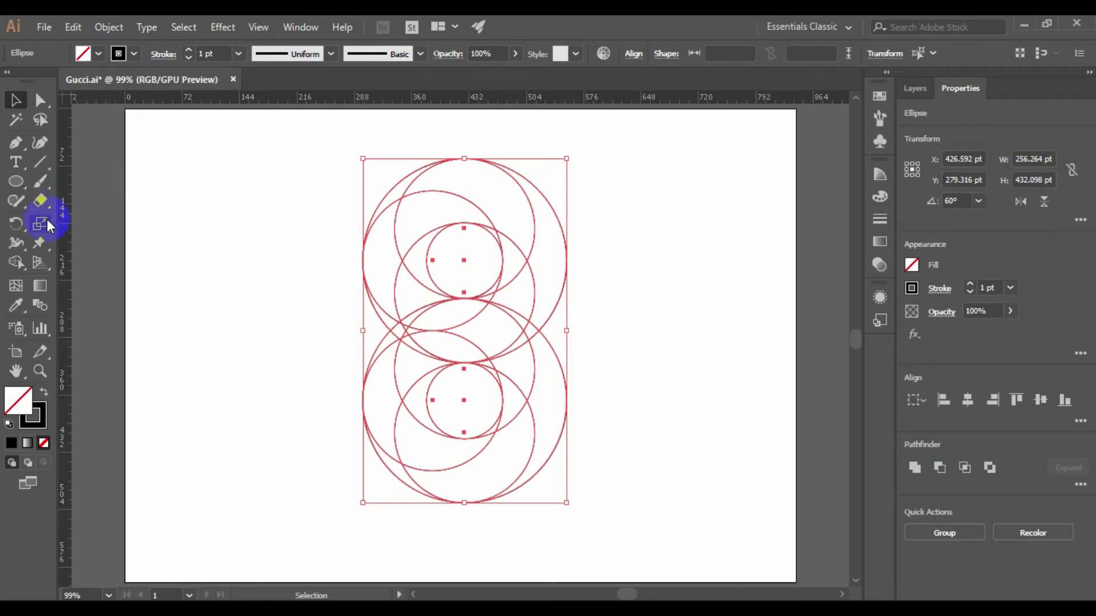
click(16, 263)
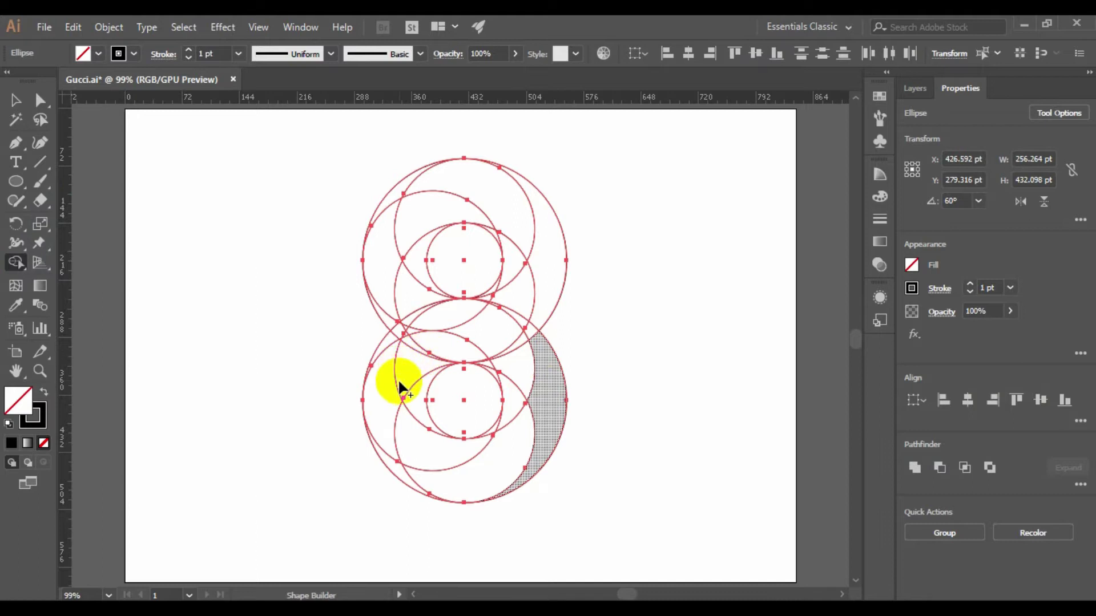
drag(401, 381, 414, 344)
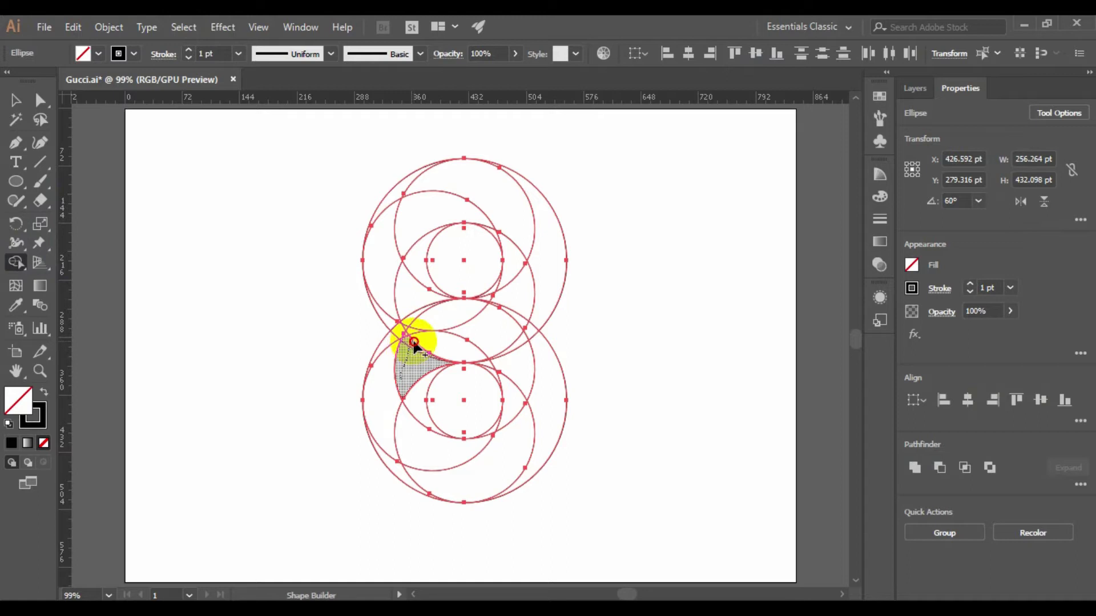
mouse_move(414, 343)
mouse_down()
mouse_move(430, 320)
mouse_move(494, 331)
mouse_move(526, 291)
mouse_move(484, 299)
mouse_move(408, 345)
mouse_up()
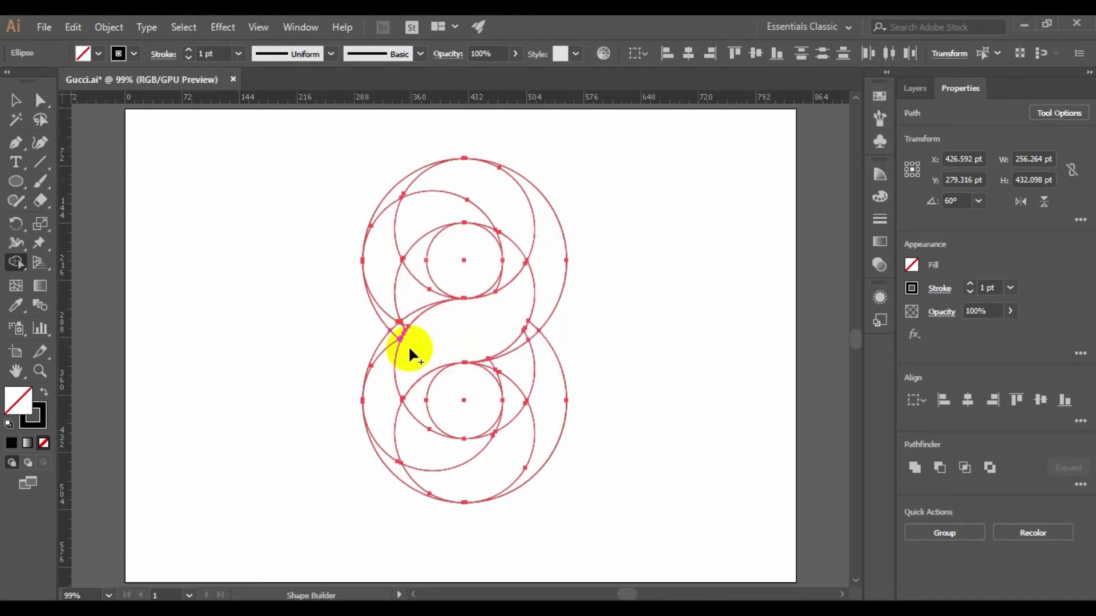
click(468, 327)
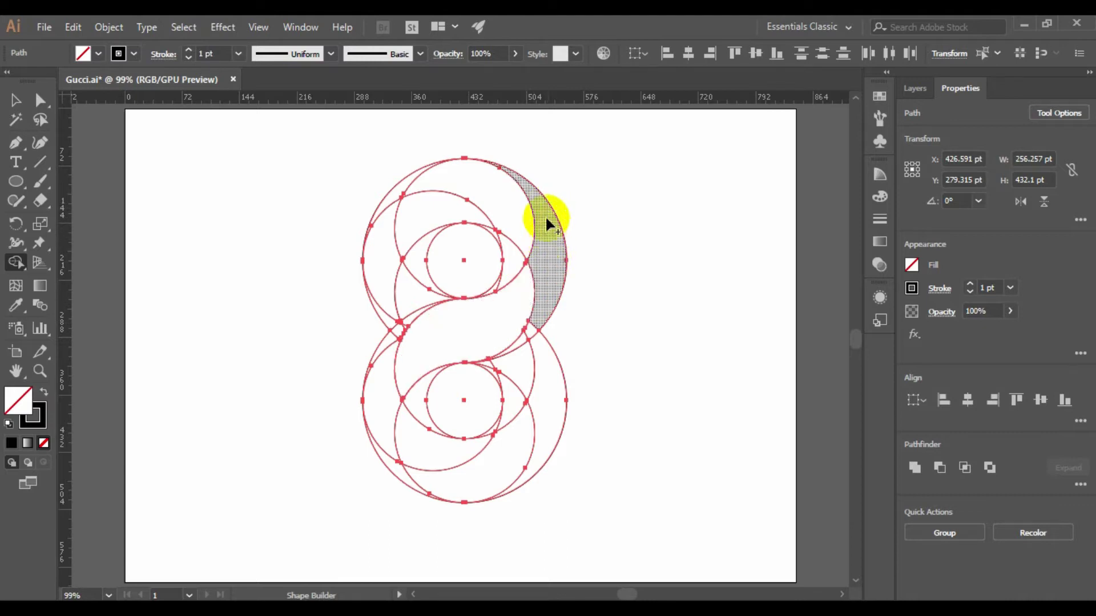
Step: Extend the middle band by merging in the upper circle's right crescent and the lower circle's left-side regions
mouse_move(539, 208)
mouse_down()
mouse_move(531, 313)
mouse_move(516, 344)
mouse_up()
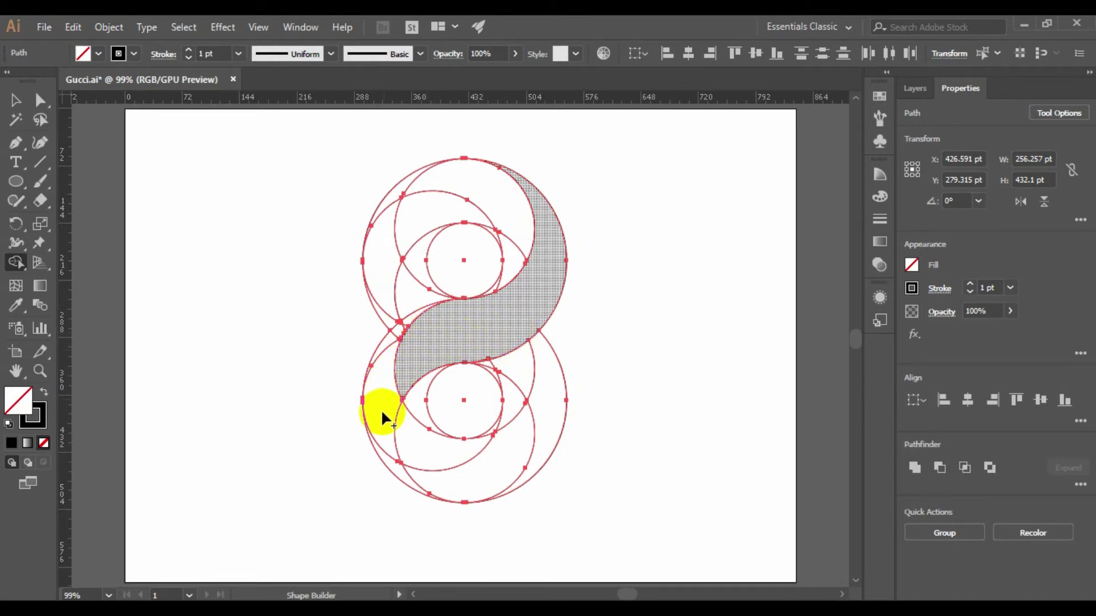
mouse_move(384, 437)
mouse_down()
mouse_move(379, 375)
mouse_move(411, 313)
mouse_move(432, 315)
mouse_up()
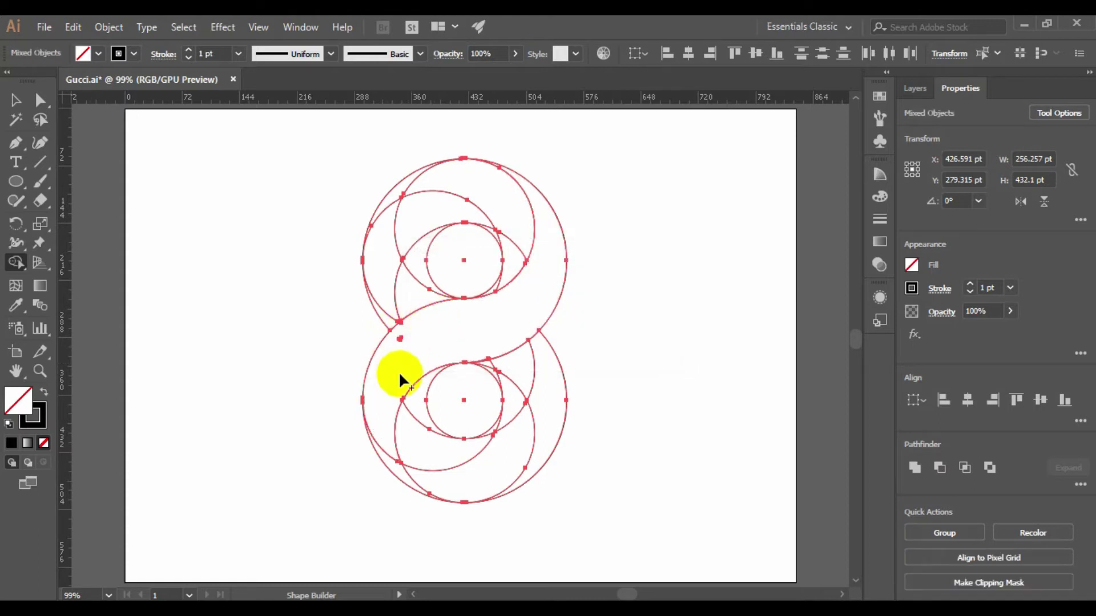
click(396, 338)
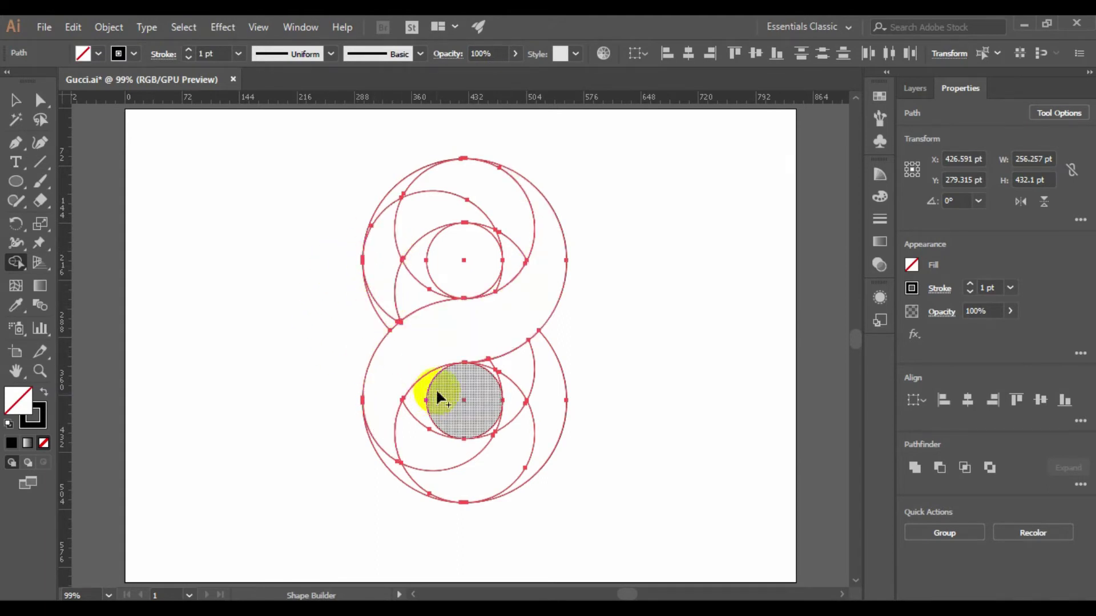
Step: Merge the upper circle's top arc regions and its inner left regions into curved shapes with Shape Builder
mouse_move(377, 260)
mouse_down()
mouse_move(406, 227)
mouse_move(447, 215)
mouse_move(420, 185)
mouse_move(483, 191)
mouse_move(506, 238)
mouse_move(506, 276)
mouse_move(489, 289)
mouse_move(500, 282)
mouse_up()
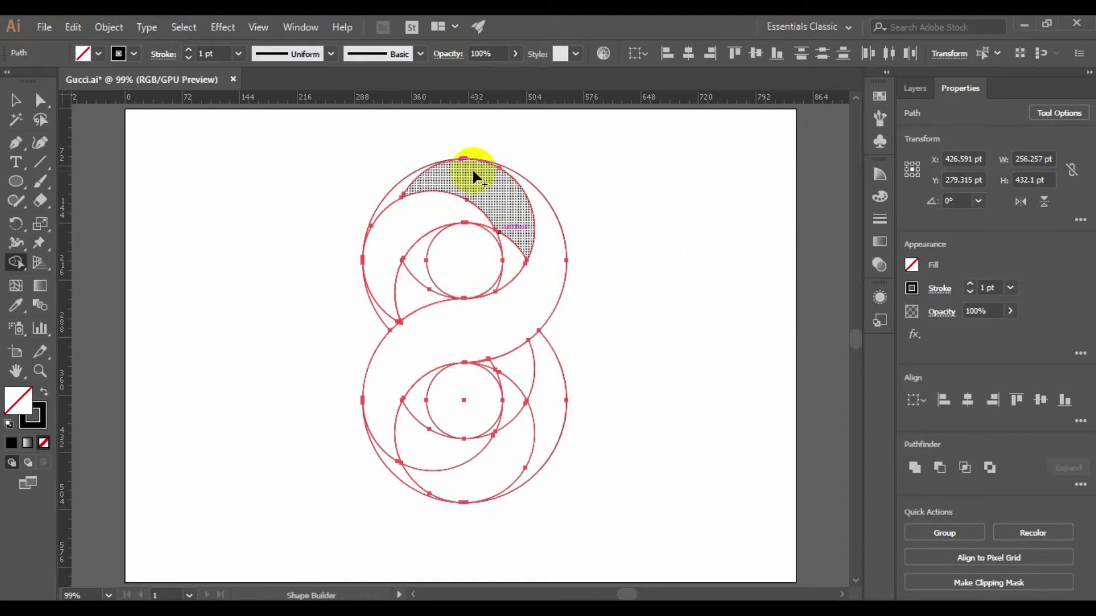
mouse_move(519, 232)
mouse_down()
mouse_move(521, 260)
mouse_move(511, 234)
mouse_up()
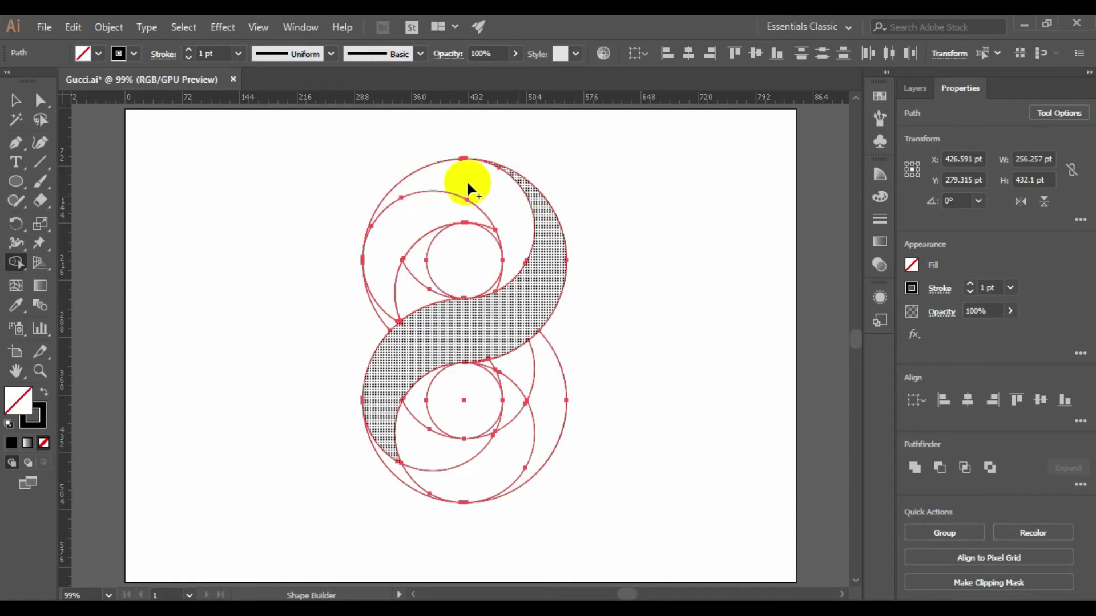
drag(410, 295, 412, 244)
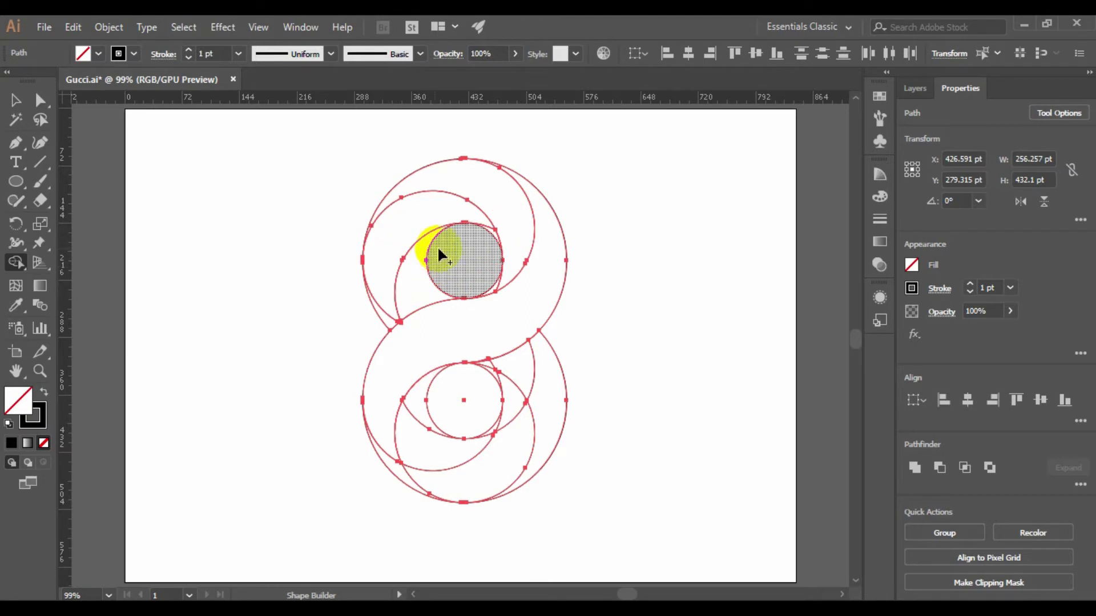
mouse_move(510, 359)
mouse_down()
mouse_move(498, 422)
mouse_move(518, 361)
mouse_move(513, 409)
mouse_move(494, 372)
mouse_up()
key(ctrl+z)
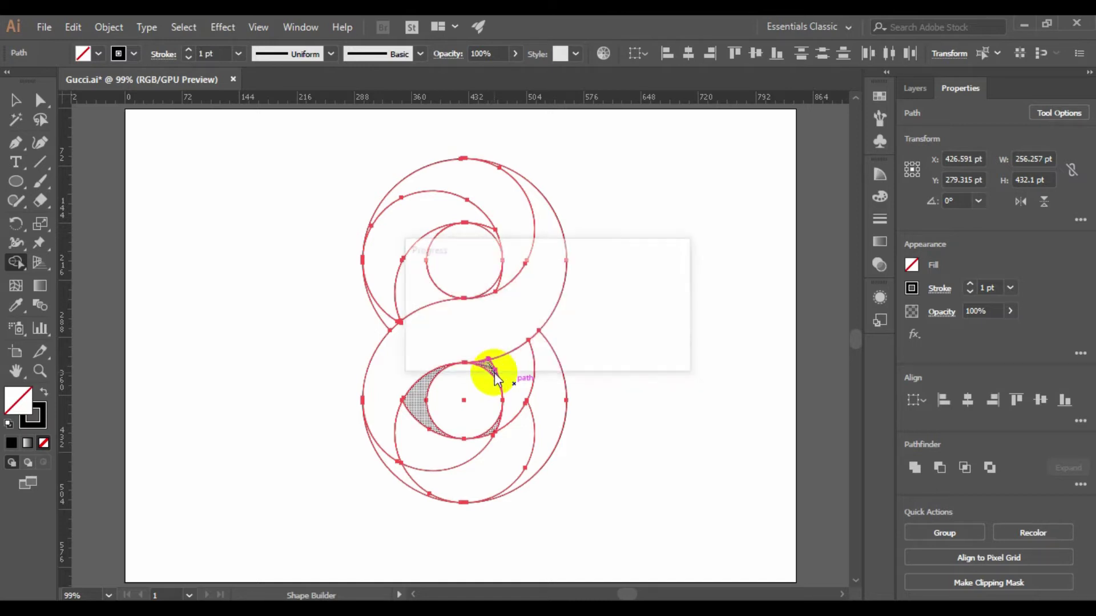
Step: Try to merge the lower circle's right crescent, left-side regions and the regions beside its small inner circle with Shape Builder
key(ctrl+z)
drag(545, 364, 535, 420)
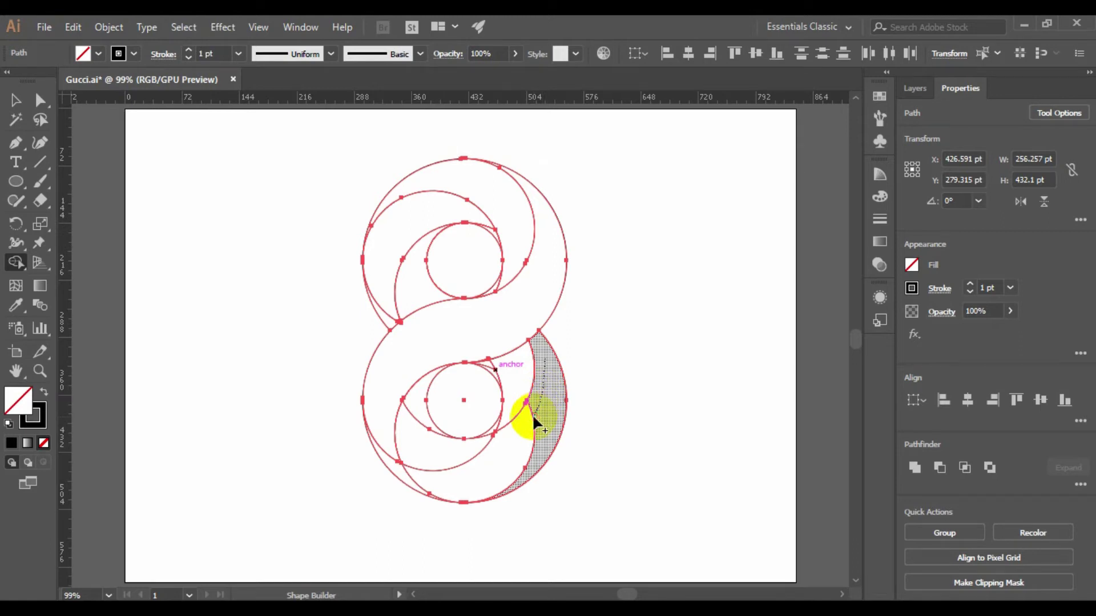
drag(534, 420, 532, 413)
key(ctrl+z)
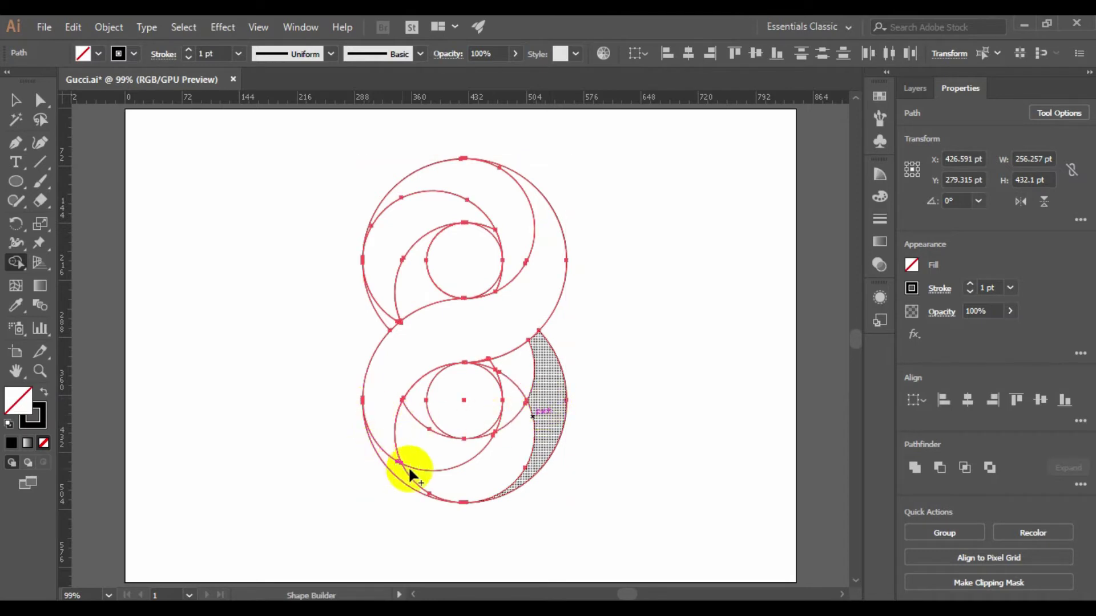
drag(377, 414, 379, 459)
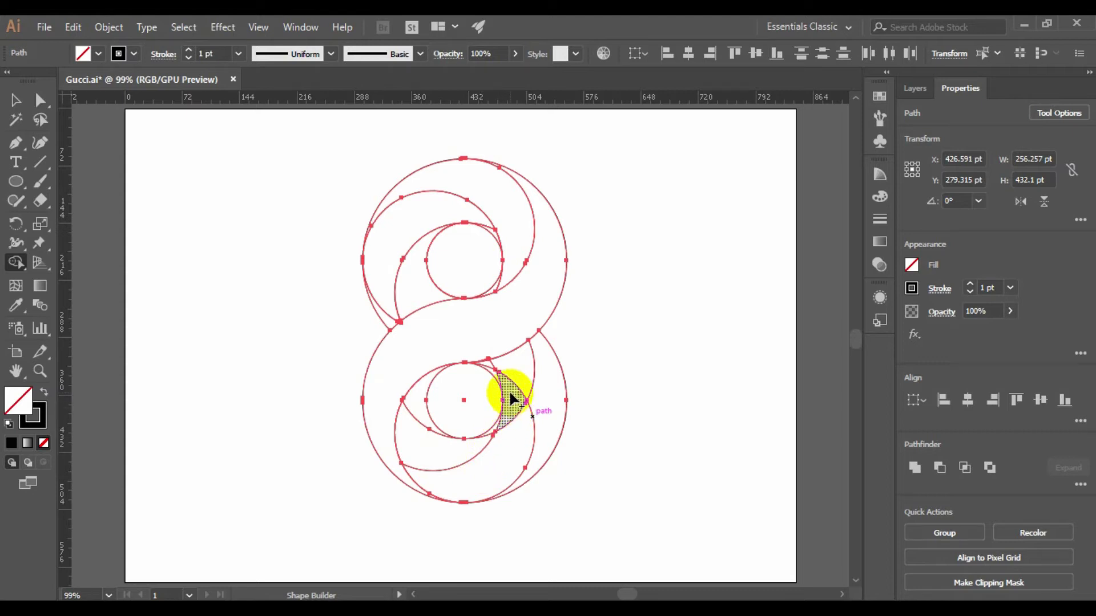
mouse_move(511, 397)
mouse_down()
mouse_move(510, 441)
mouse_move(480, 491)
mouse_up()
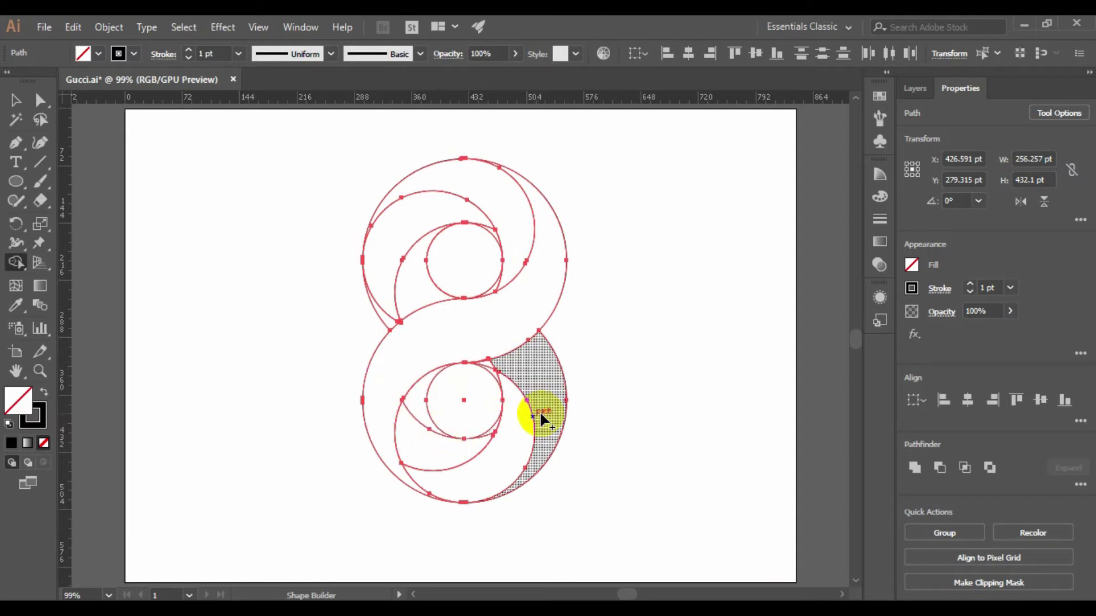
key(ctrl)
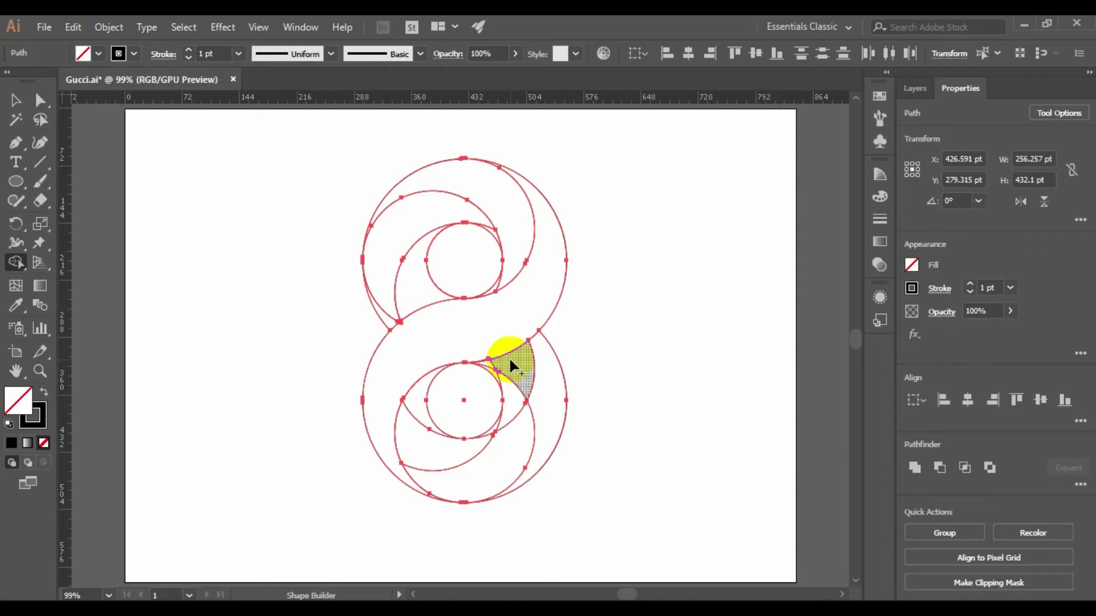
click(509, 357)
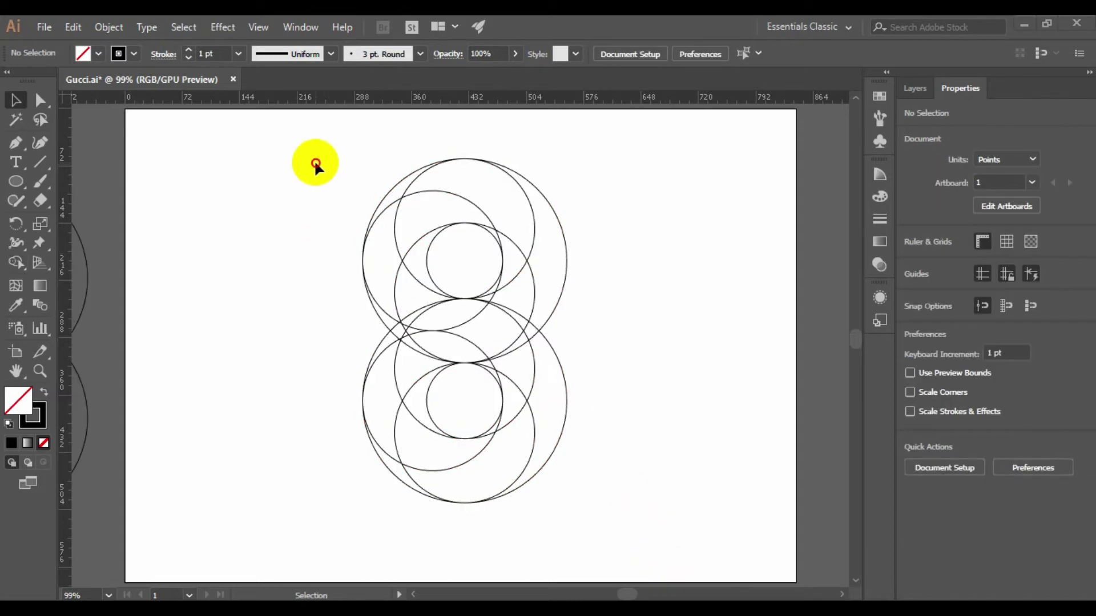
Step: Select both sets of circles and merge the overlapping middle regions into one S-shaped band with Shape Builder
drag(314, 161, 650, 556)
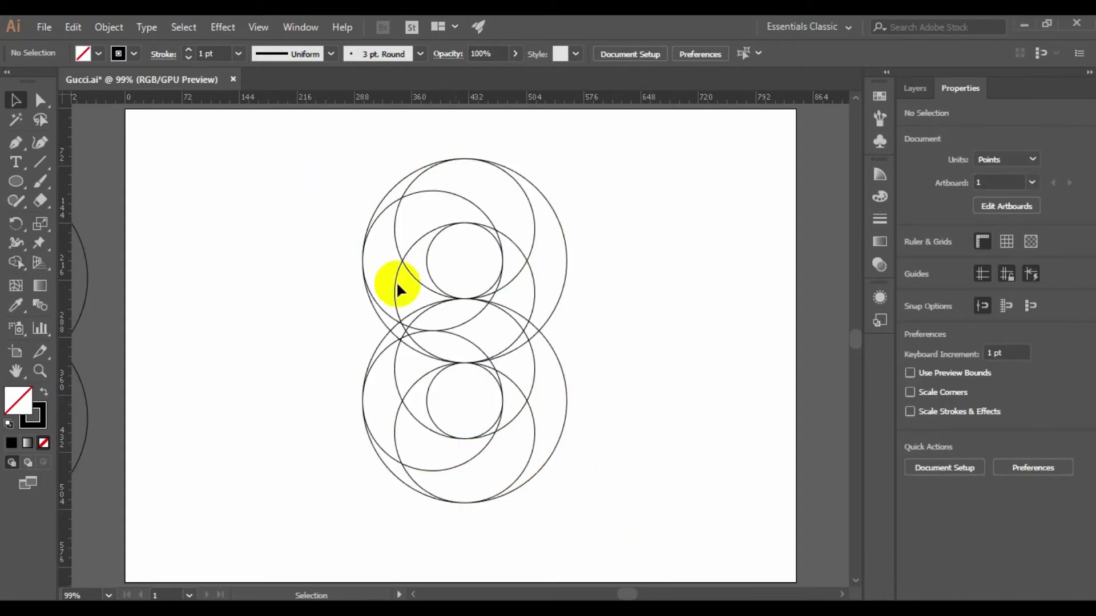
drag(335, 154, 648, 558)
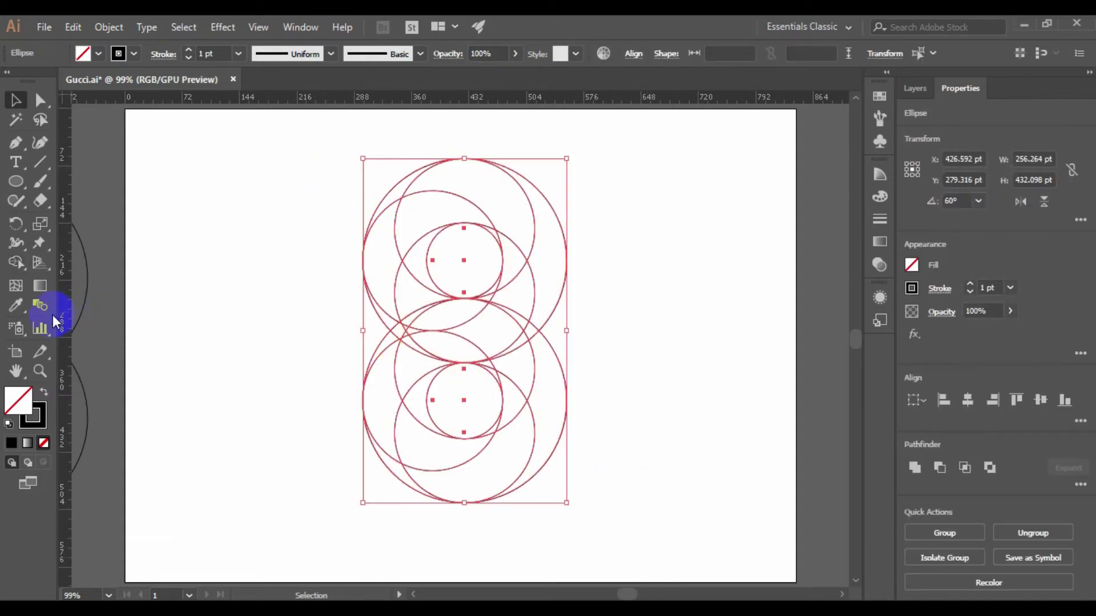
click(15, 262)
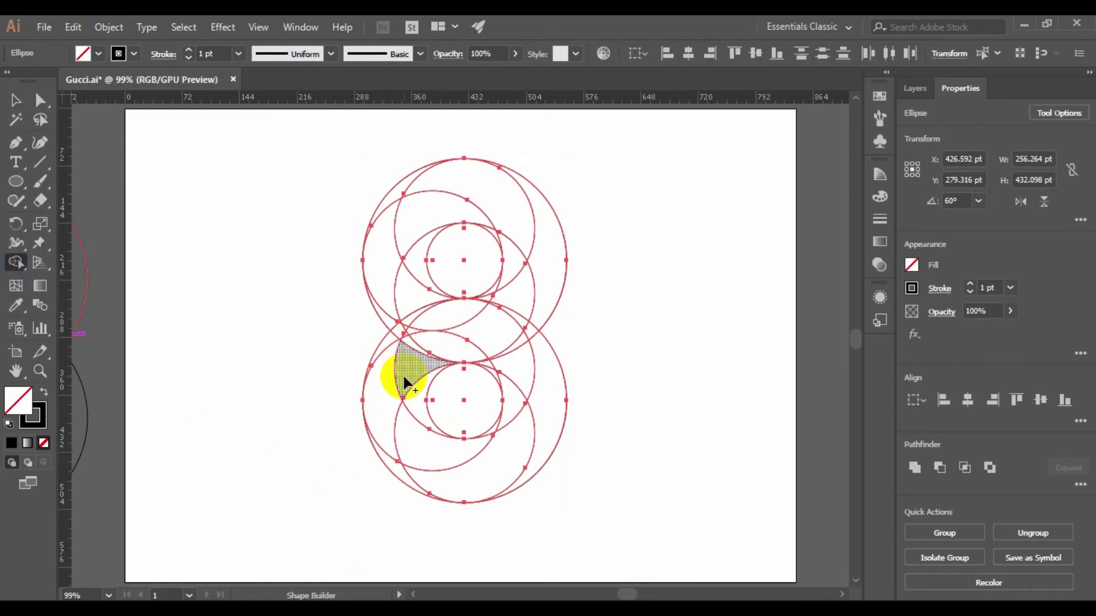
mouse_move(404, 383)
mouse_down()
mouse_move(399, 369)
mouse_move(433, 313)
mouse_move(496, 337)
mouse_move(520, 307)
mouse_move(519, 295)
mouse_move(477, 306)
mouse_up()
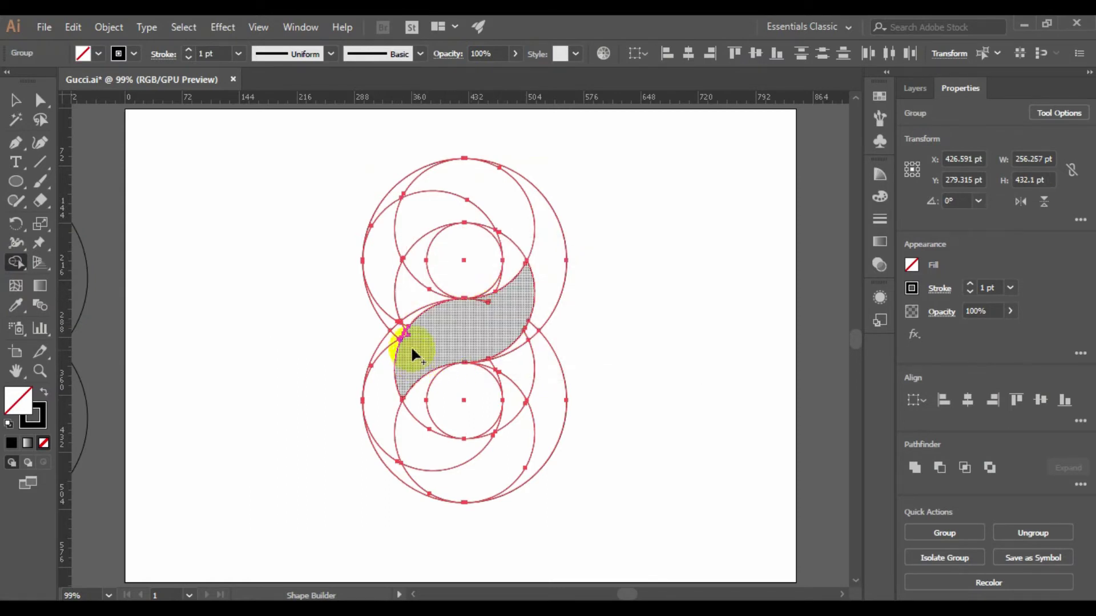
drag(415, 328, 403, 337)
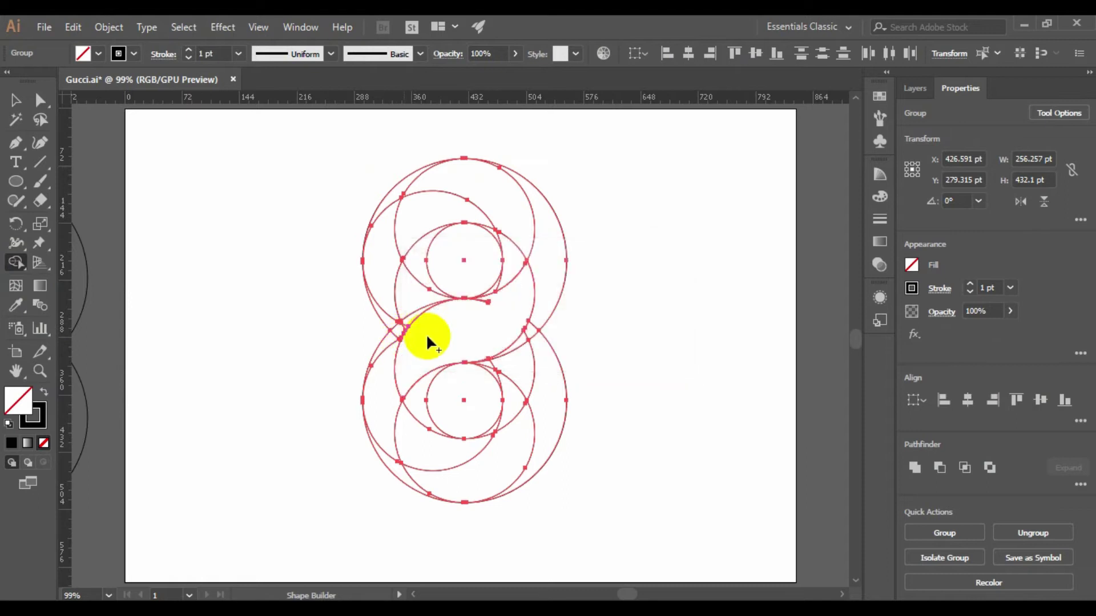
click(485, 328)
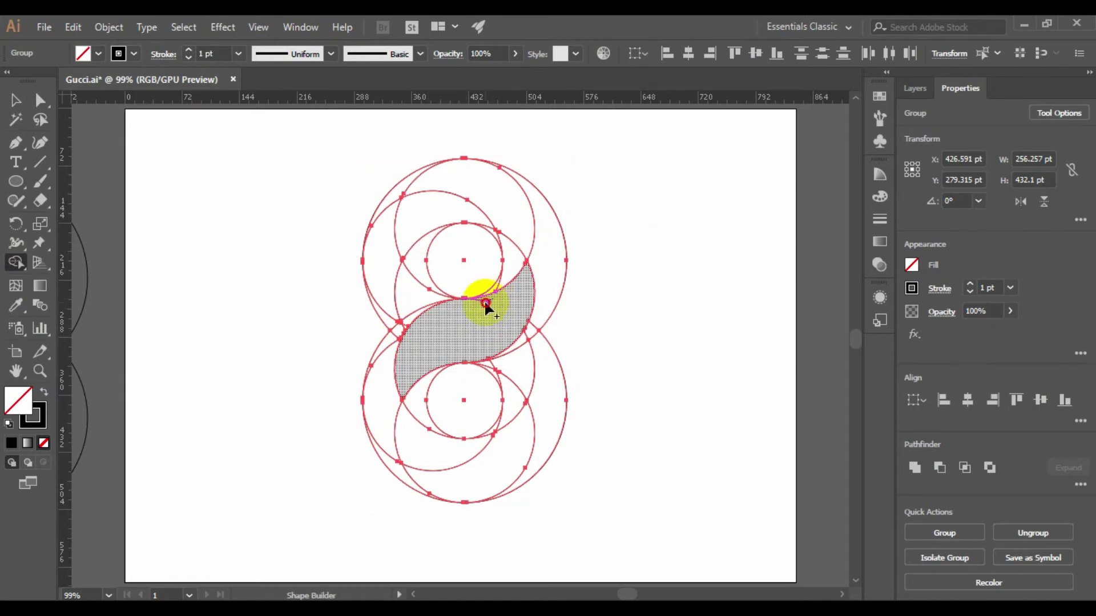
click(486, 303)
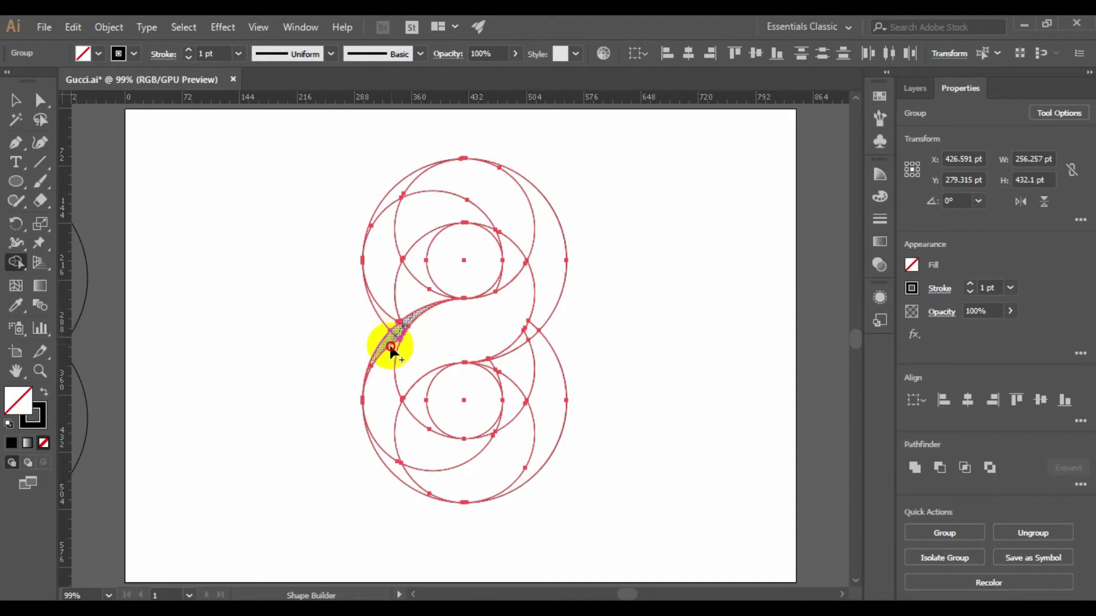
Step: Try to merge the lower circle's left-side regions into a curved shape sweeping beneath its small inner circle
mouse_move(390, 347)
mouse_down()
mouse_move(384, 384)
mouse_move(420, 445)
mouse_move(486, 445)
mouse_move(488, 435)
mouse_up()
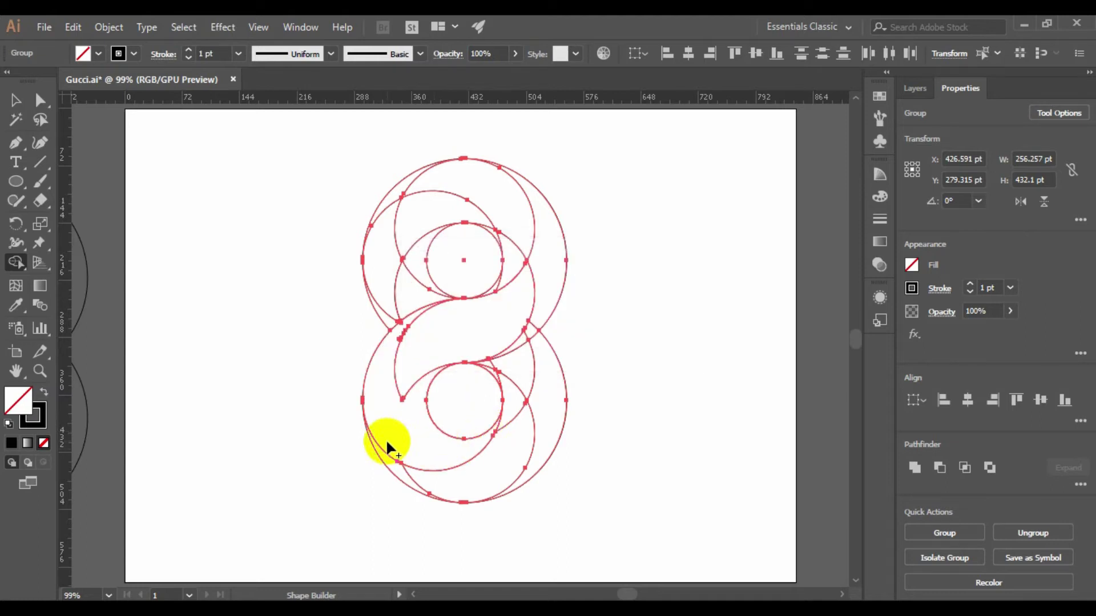
key(ctrl+z)
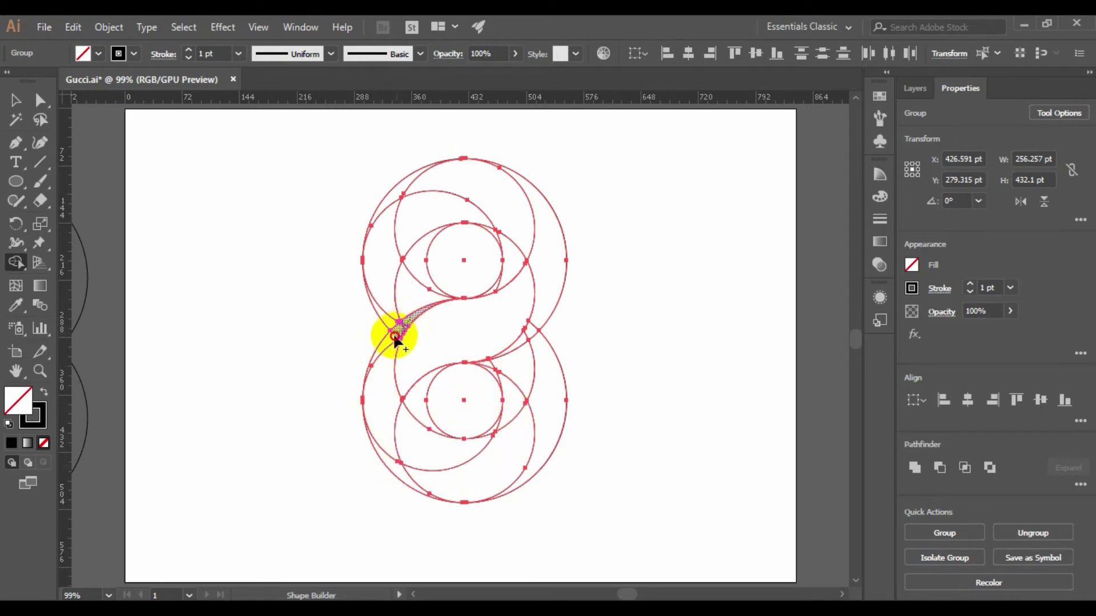
mouse_move(395, 338)
mouse_down()
mouse_move(378, 372)
mouse_move(404, 440)
mouse_move(415, 441)
mouse_move(399, 472)
mouse_move(447, 480)
mouse_move(506, 446)
mouse_move(513, 411)
mouse_move(496, 376)
mouse_move(509, 435)
mouse_up()
key(v)
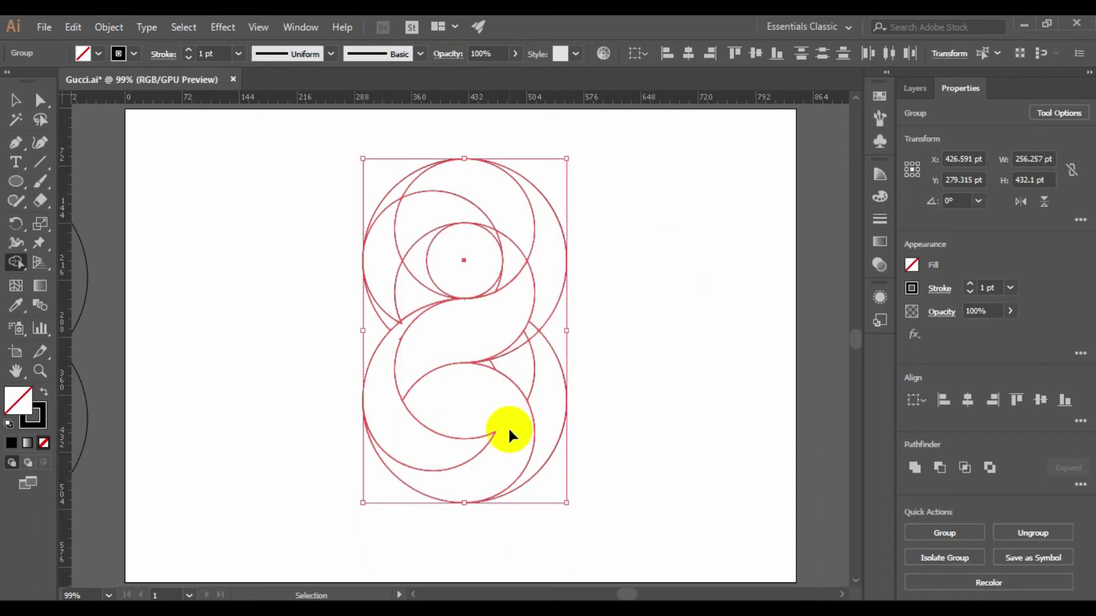
key(ctrl+z)
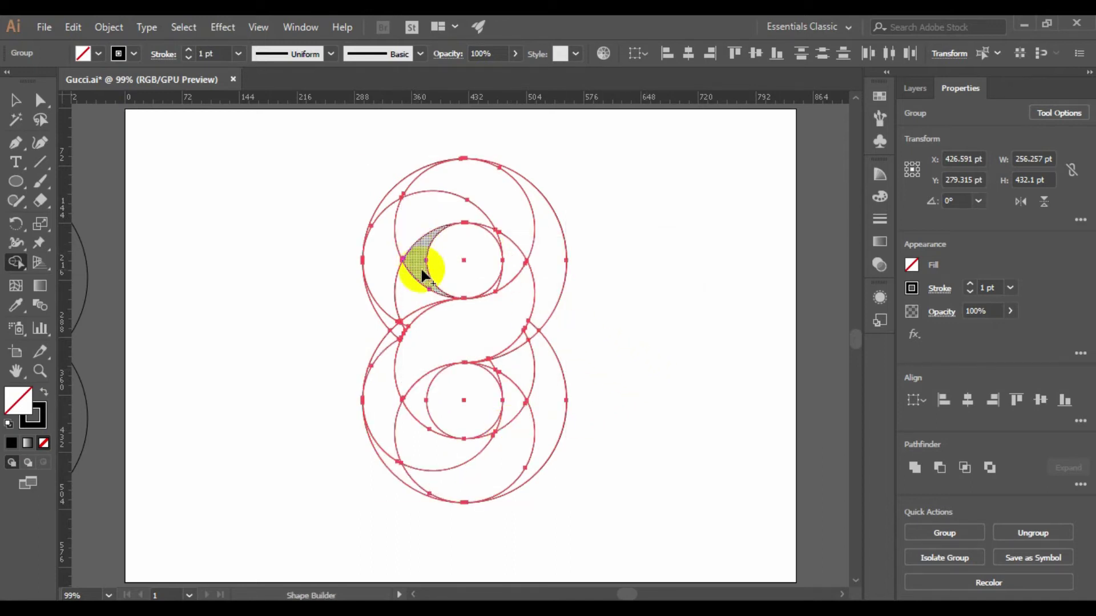
Step: Examine how the surrounding curves meet the lower small circle, selecting the group at its right edge
key(v)
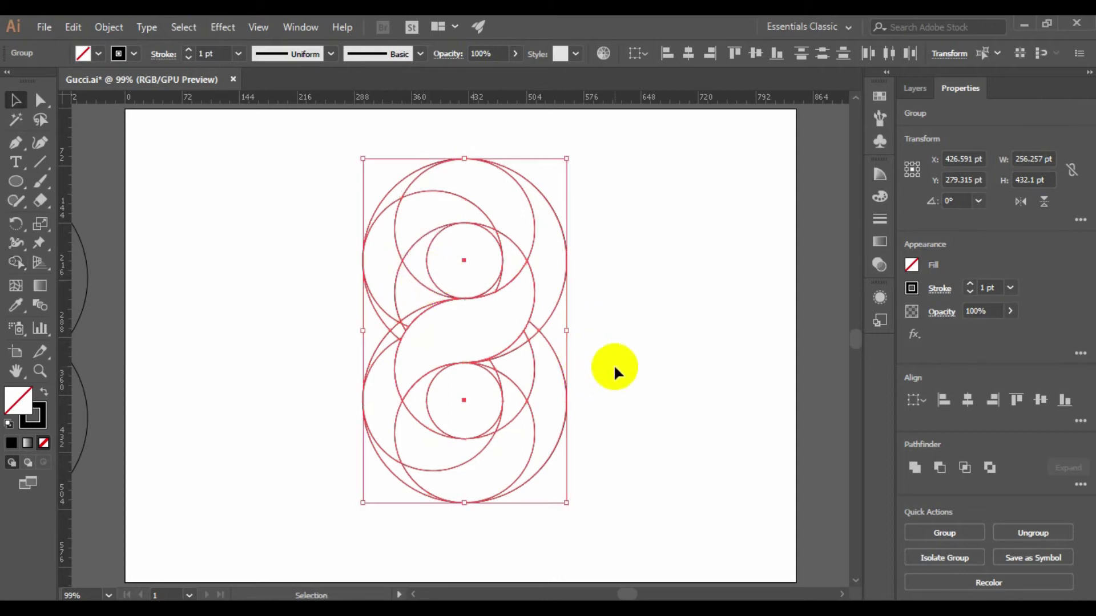
click(612, 367)
key(z)
drag(453, 394, 622, 488)
drag(490, 408, 572, 493)
scroll(535, 429, down, 3)
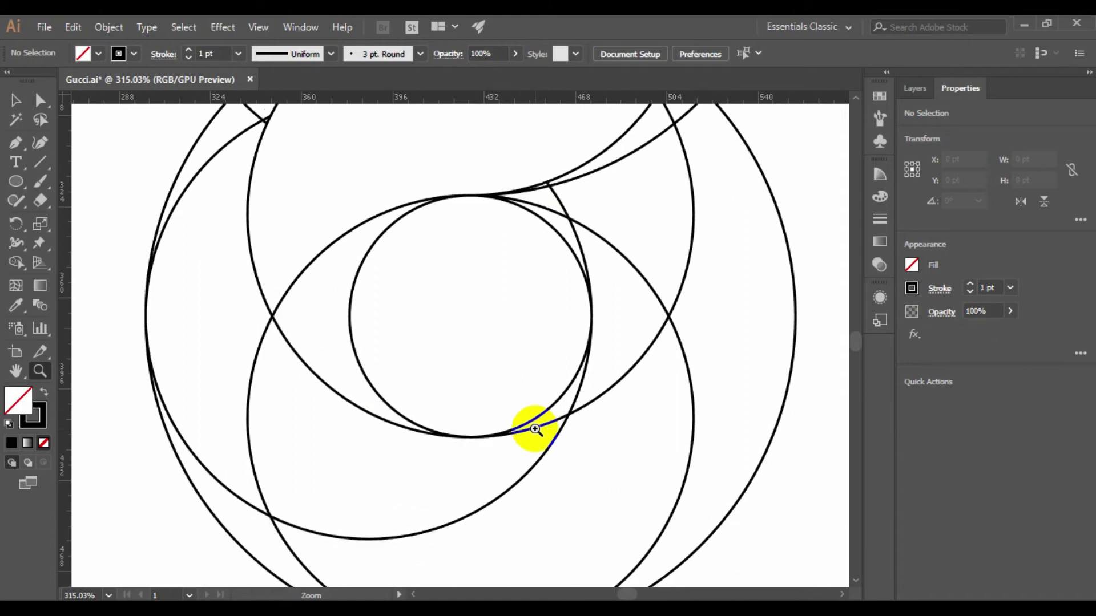
drag(467, 341, 519, 387)
key(v)
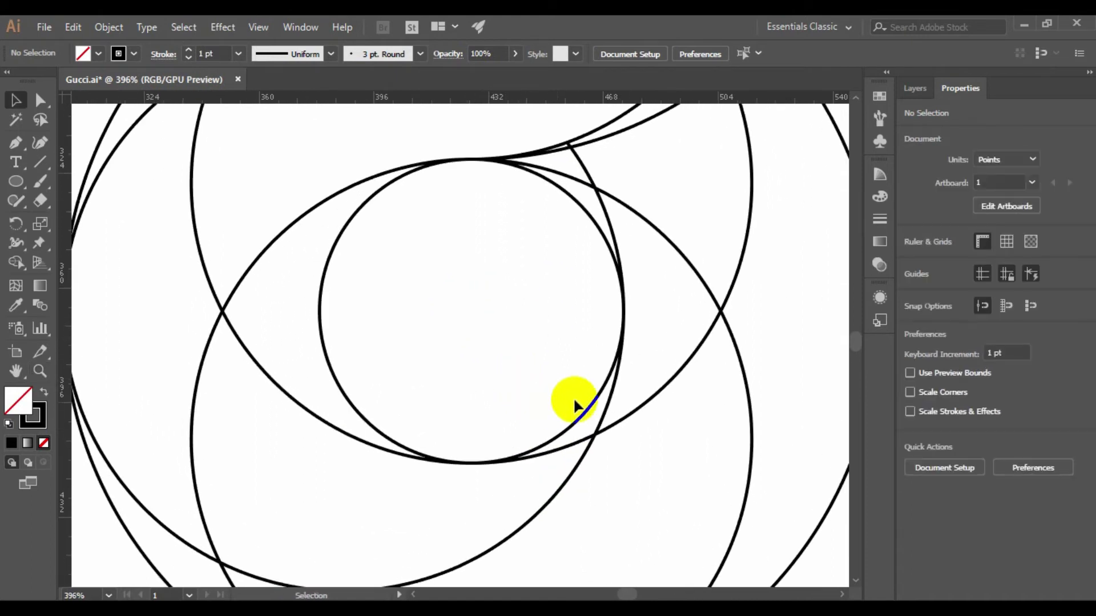
drag(589, 309, 635, 334)
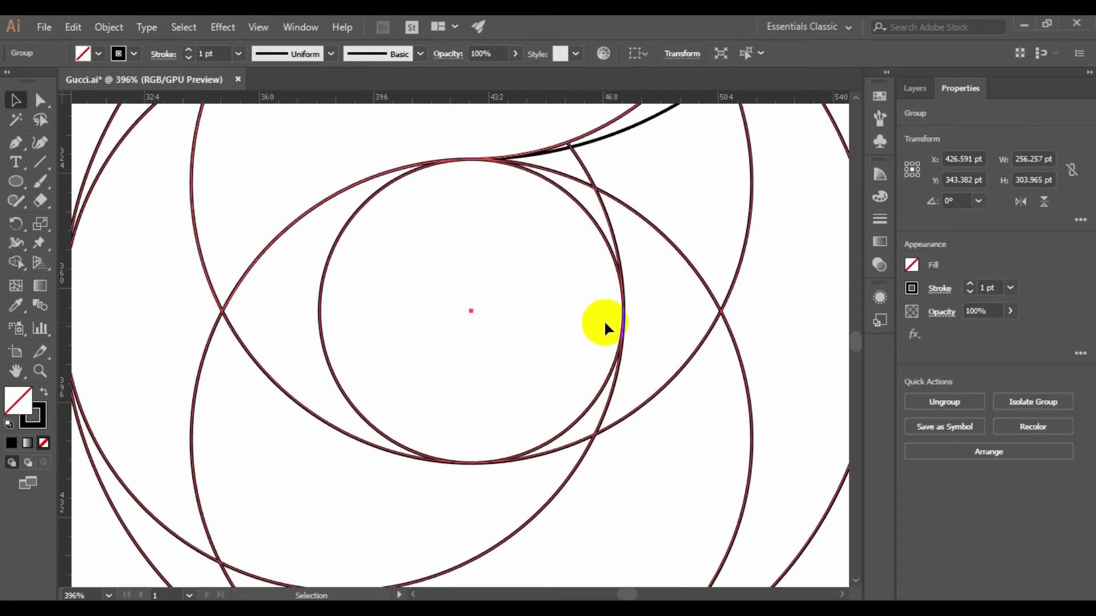
Step: Examine the crossings and tangent points along the lower small circle's right side at close range
key(z)
drag(616, 319, 748, 498)
scroll(502, 343, down, 3)
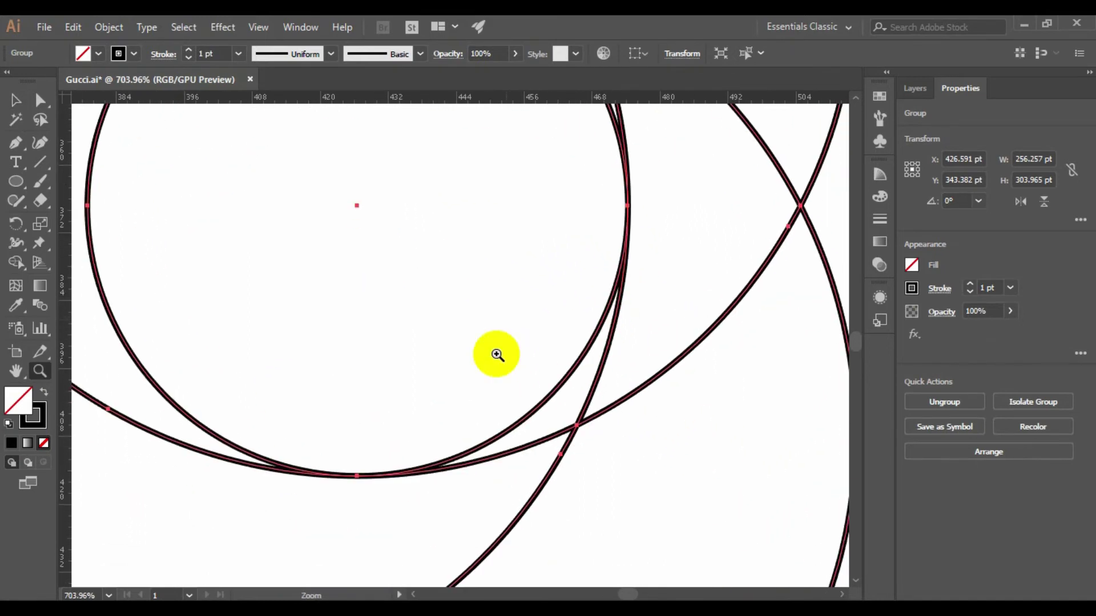
drag(283, 434, 379, 492)
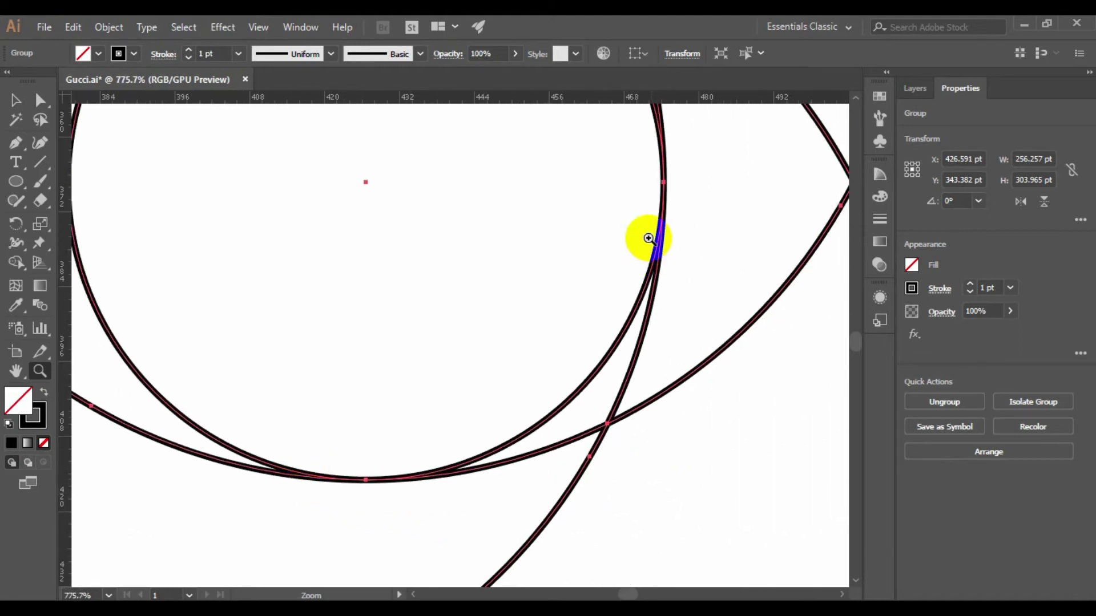
drag(643, 237, 663, 377)
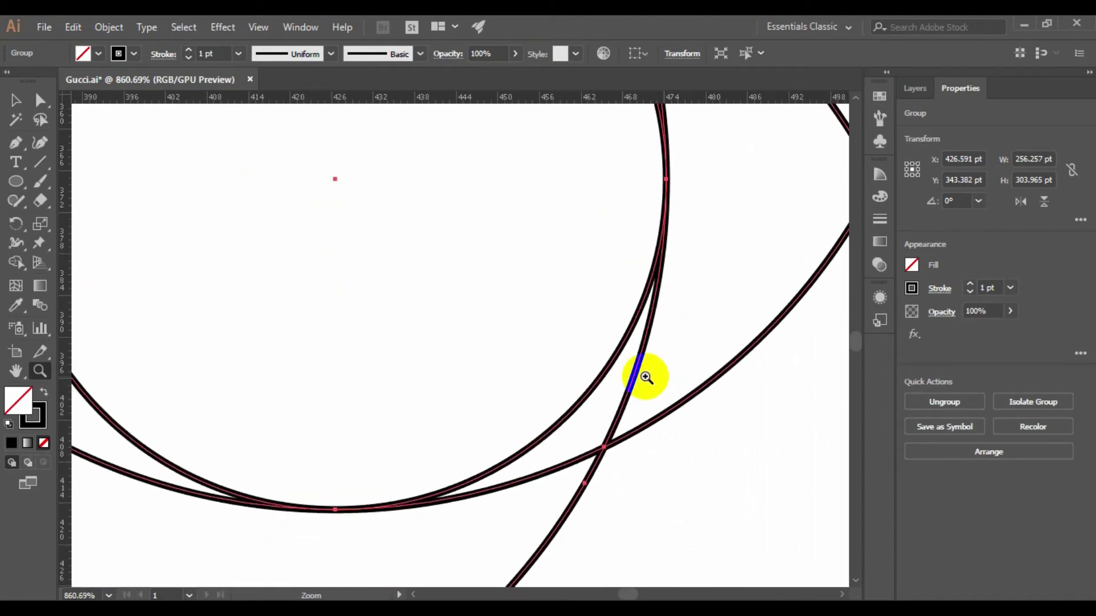
scroll(566, 372, up, 2)
scroll(567, 373, up, 8)
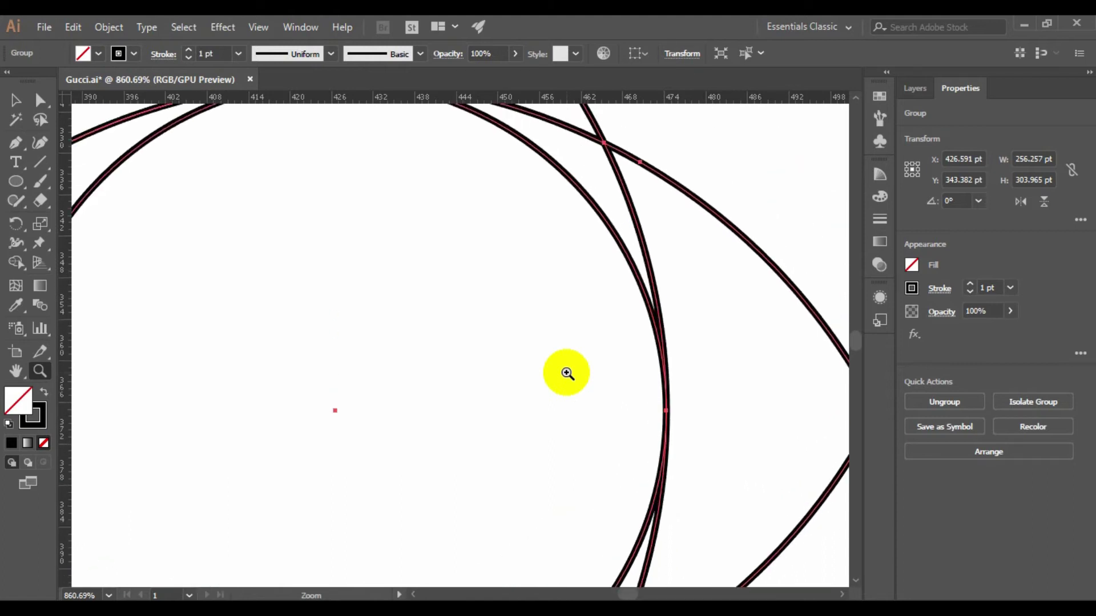
scroll(378, 365, down, 3)
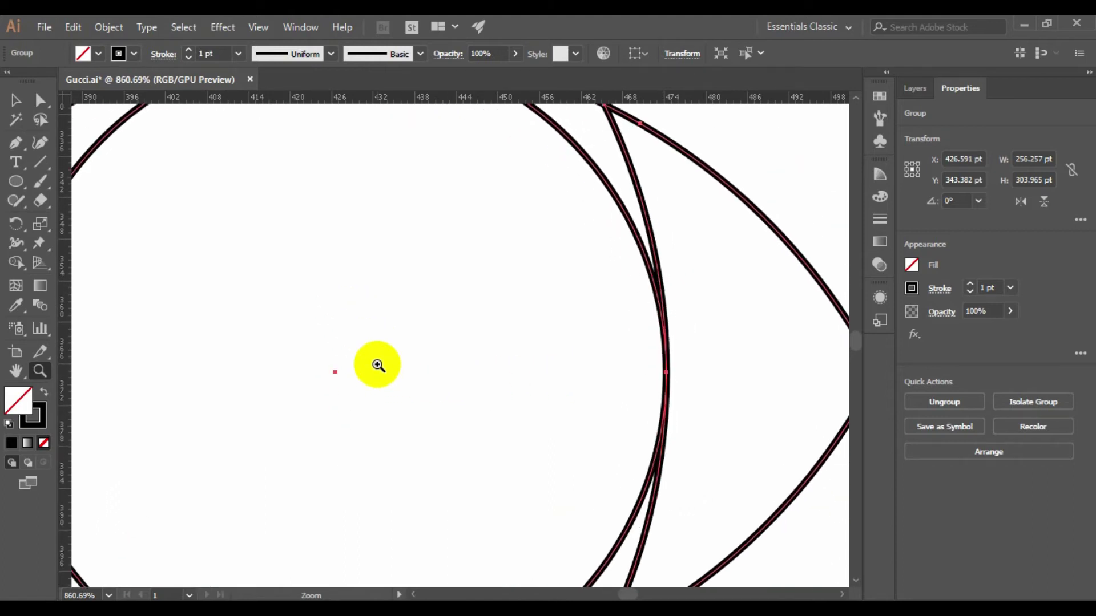
key(ctrl)
key(ctrl+minus)
key(ctrl+minus)
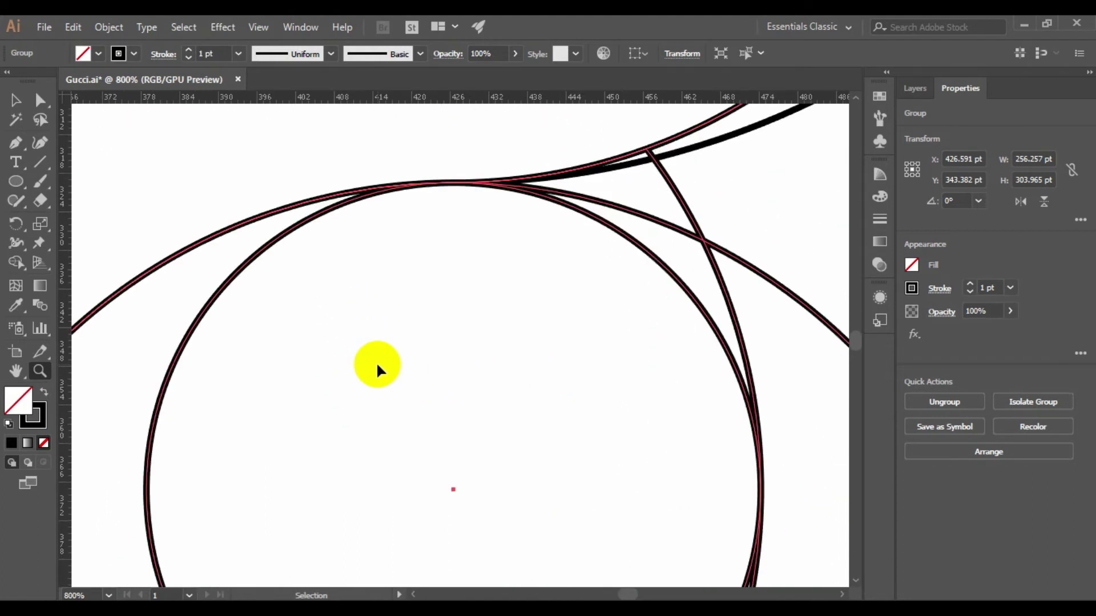
scroll(378, 364, down, 4)
key(v)
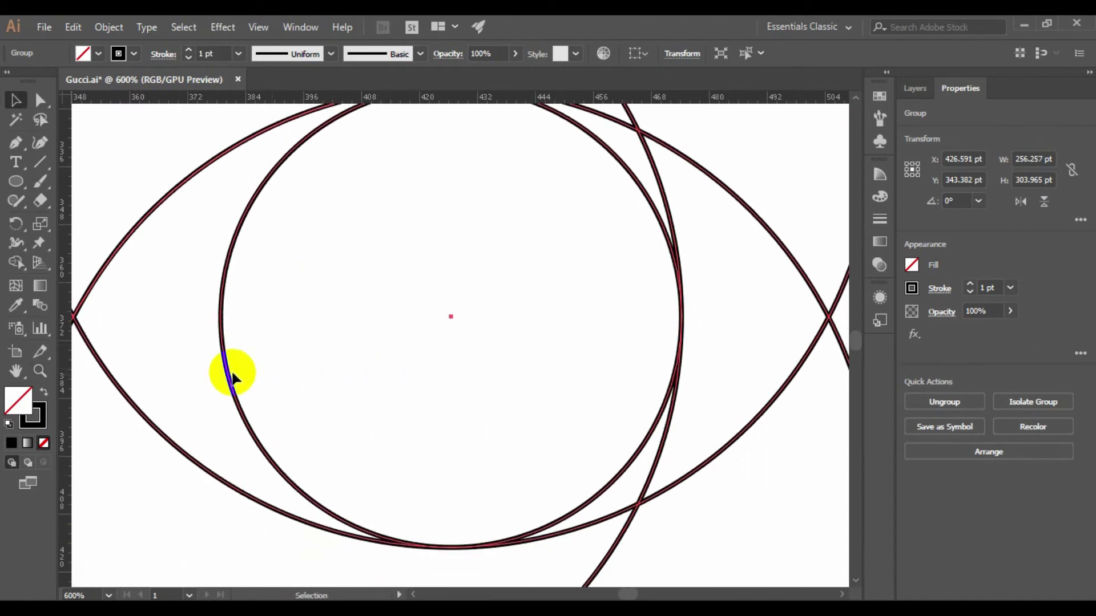
Step: Examine at very high magnification whether the lower small circle and the outer curve coincide at their bottom tangent point
click(154, 304)
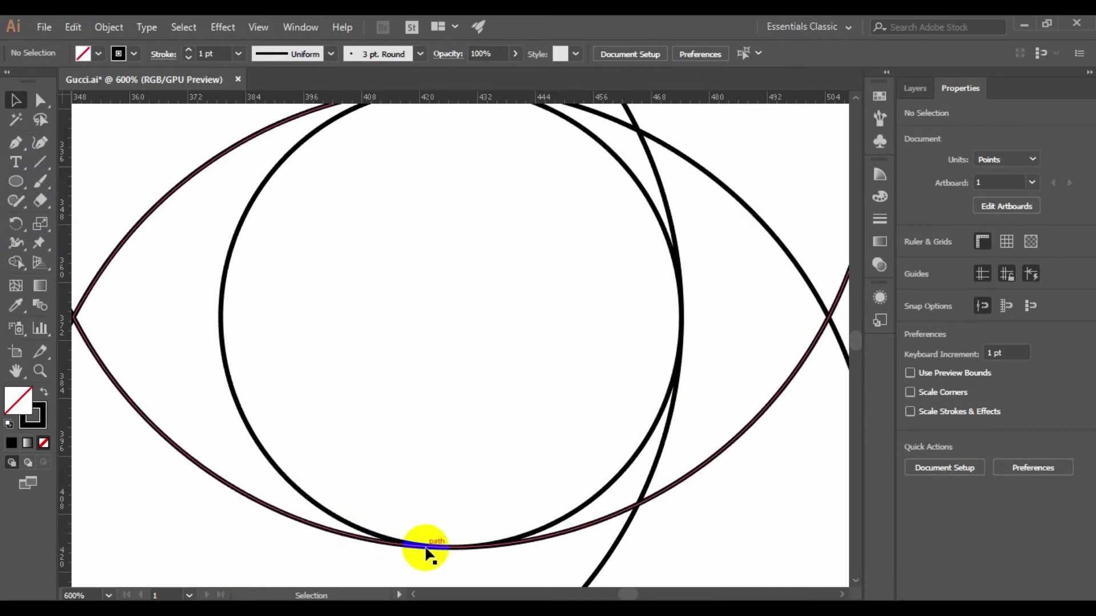
drag(448, 531, 543, 592)
key(z)
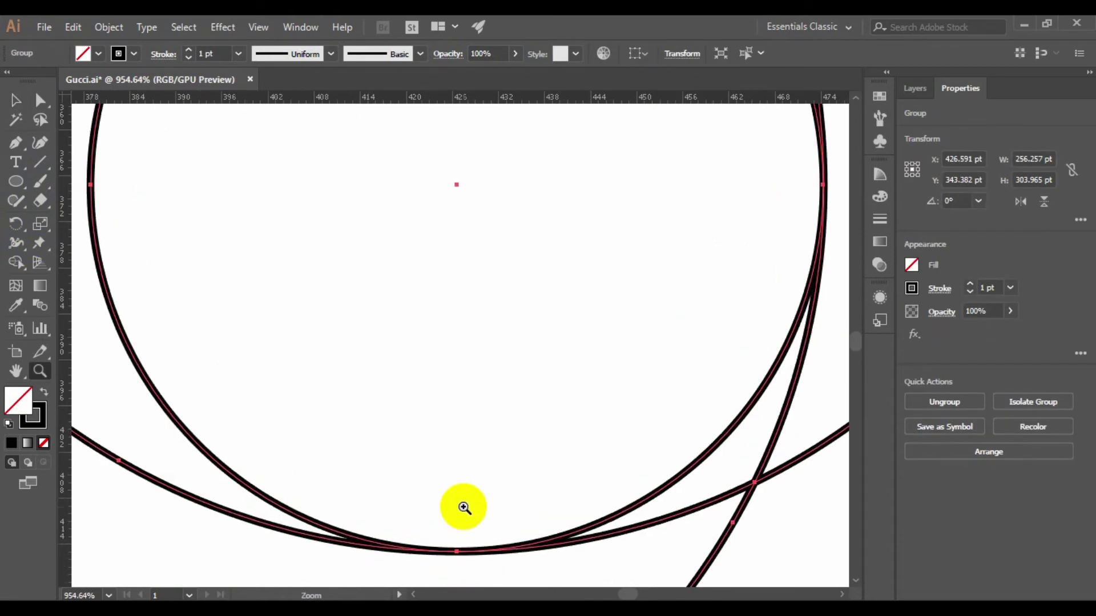
click(457, 493)
click(592, 521)
click(543, 443)
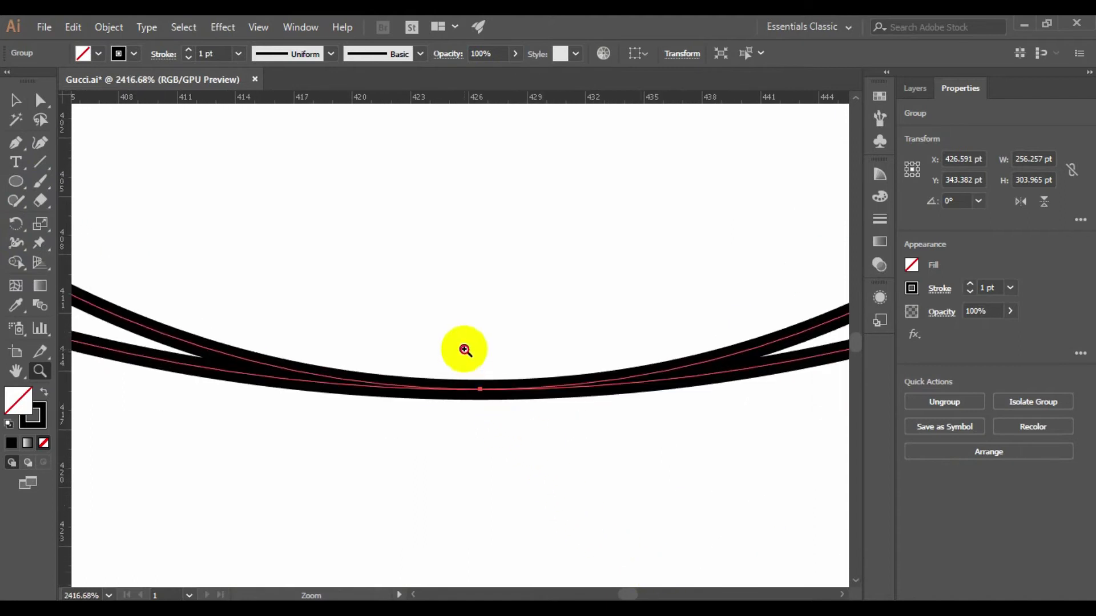
drag(465, 349, 661, 478)
click(661, 504)
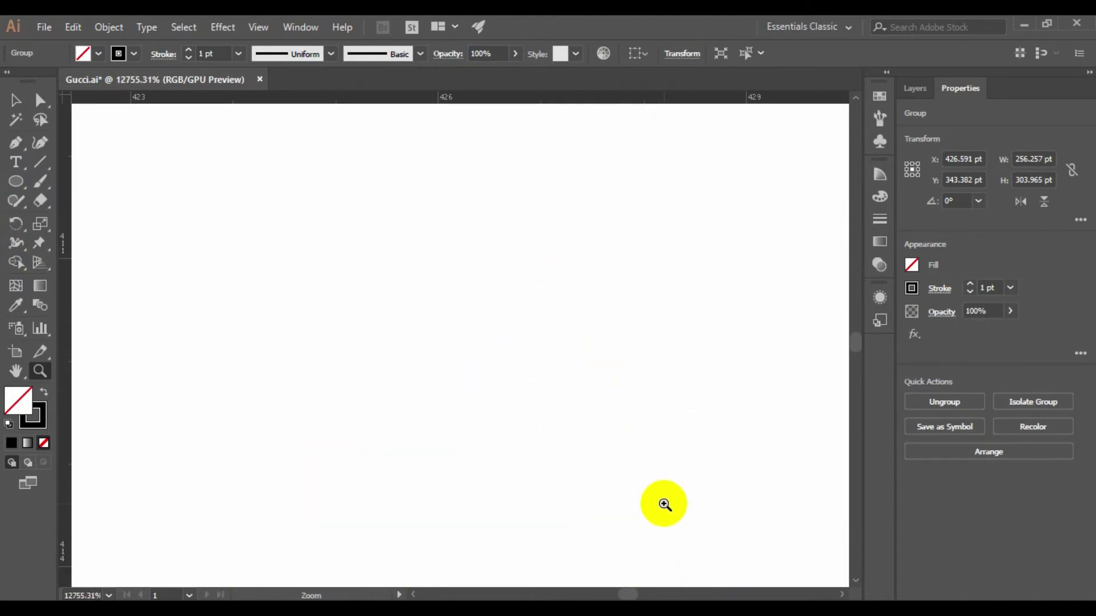
click(637, 460)
key(ctrl)
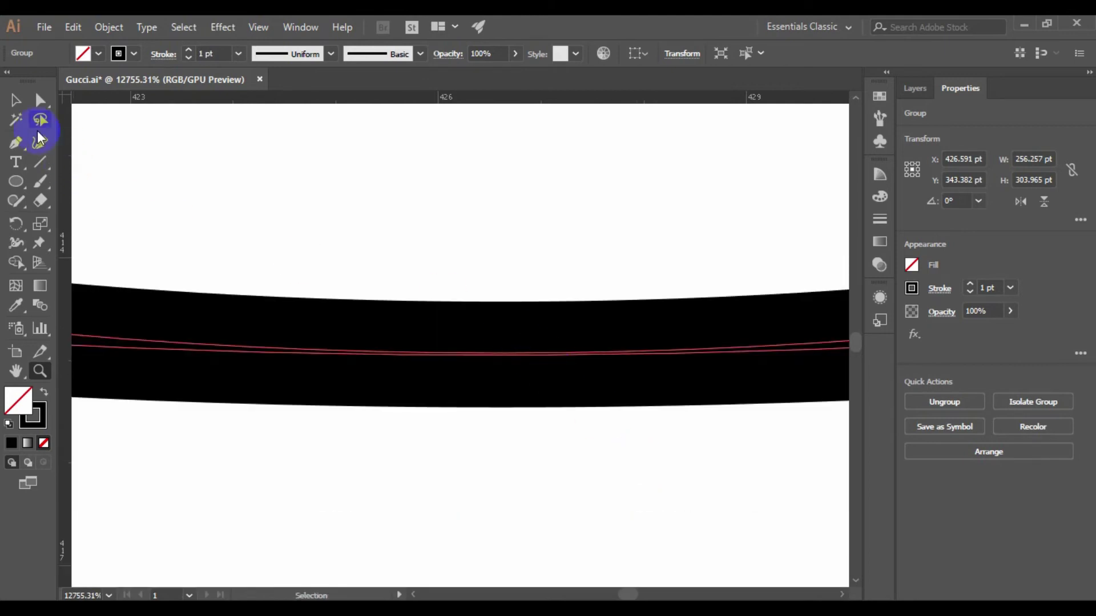
Step: Check the path's anchor at the bottom tangent point, and nudge the lower group down 1 pt
click(40, 101)
click(510, 245)
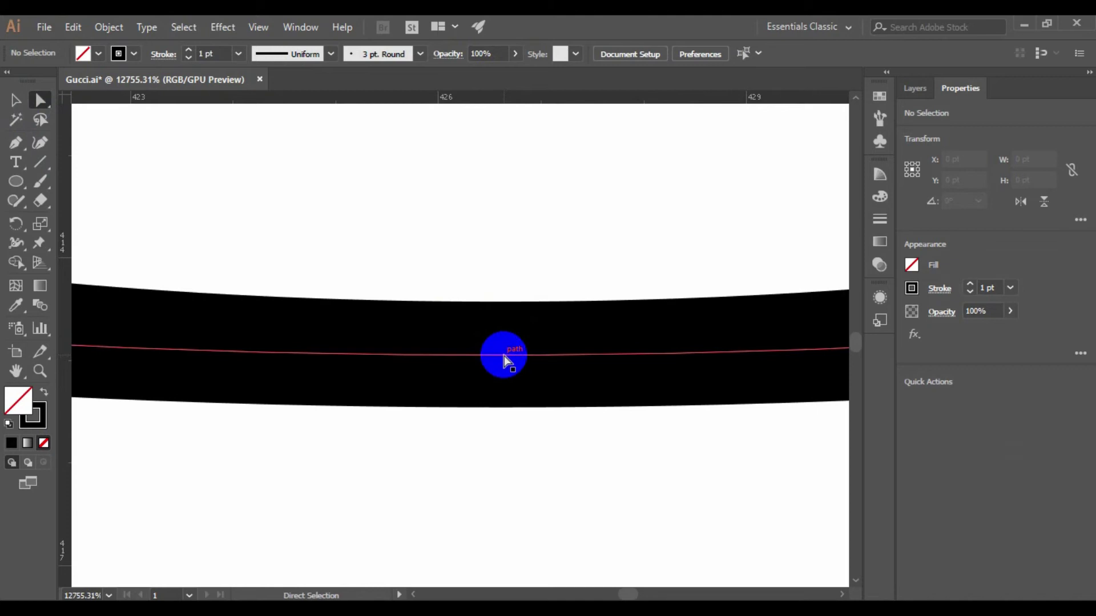
click(504, 360)
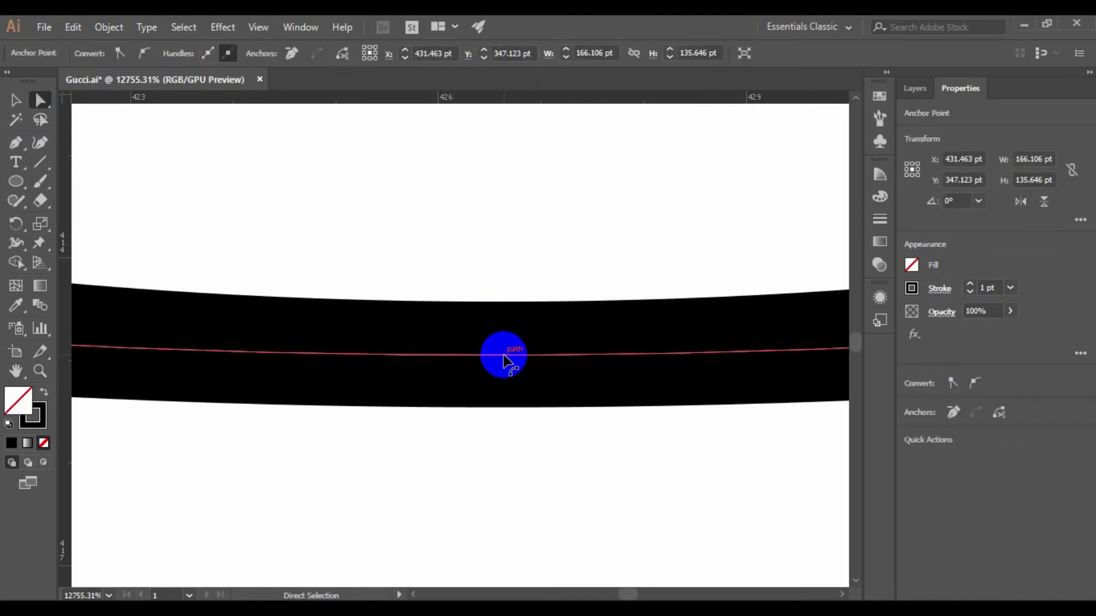
click(16, 102)
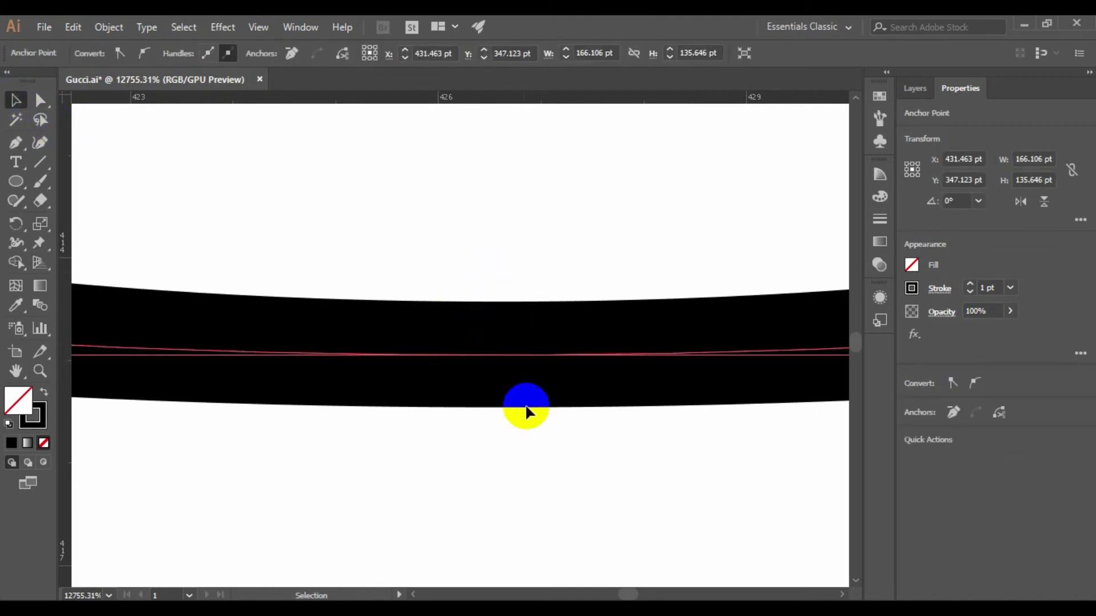
click(524, 458)
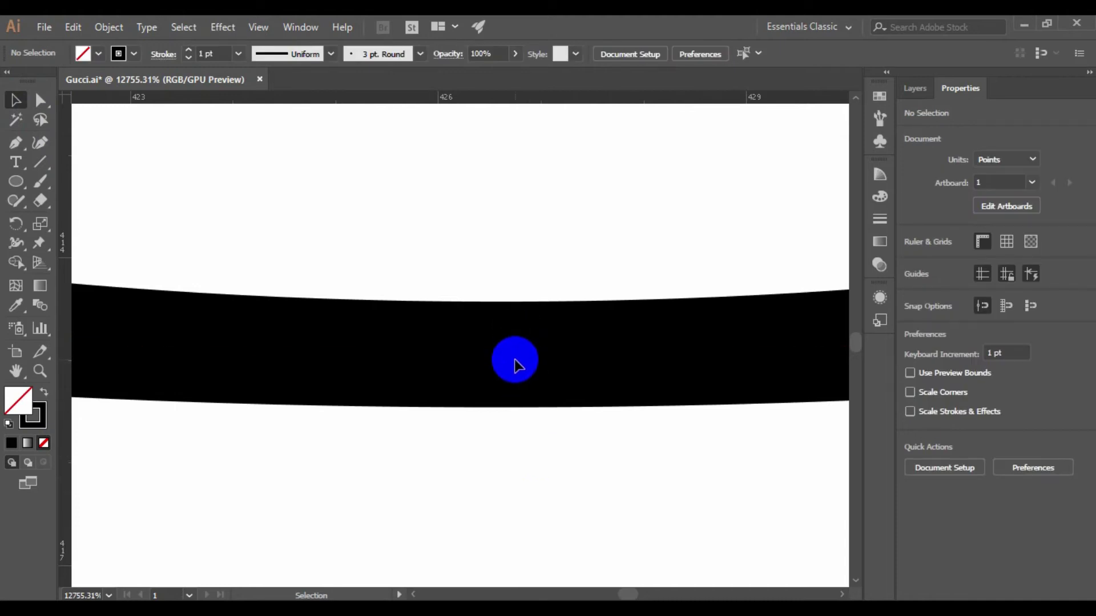
click(515, 360)
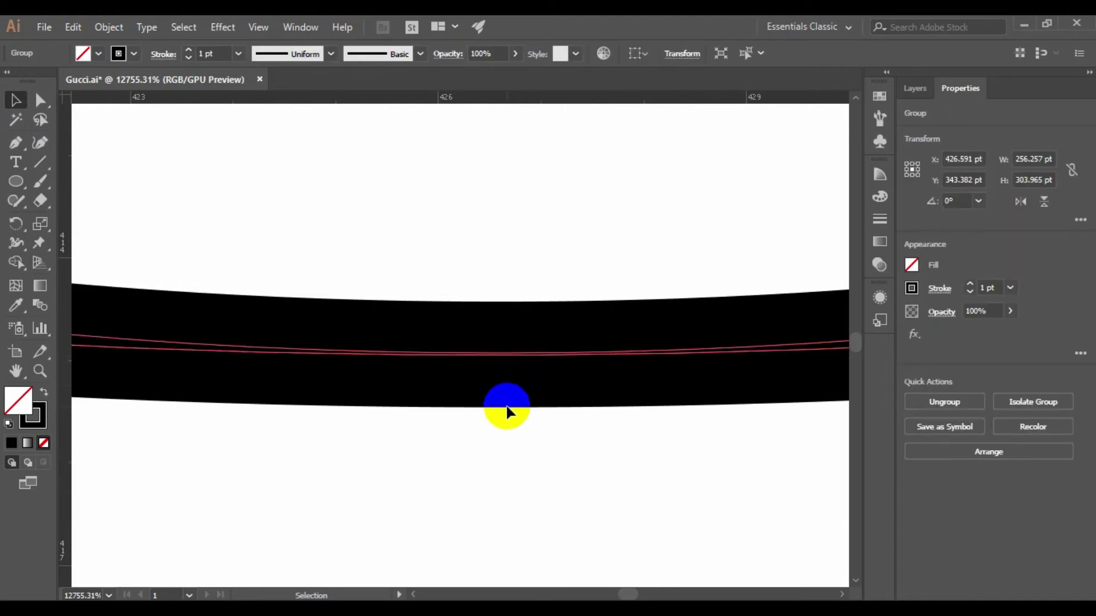
key(Down)
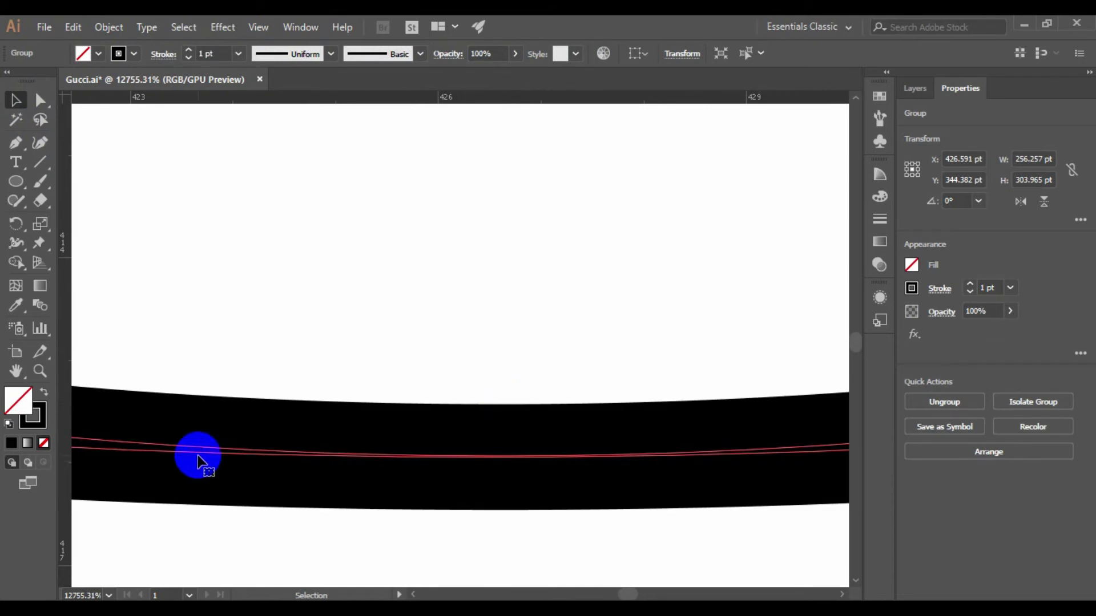
Step: Examine how the nudged group's small inner circle and the curve beneath it meet around their bottom tangent point
scroll(269, 314, down, 2)
scroll(344, 330, up, 1)
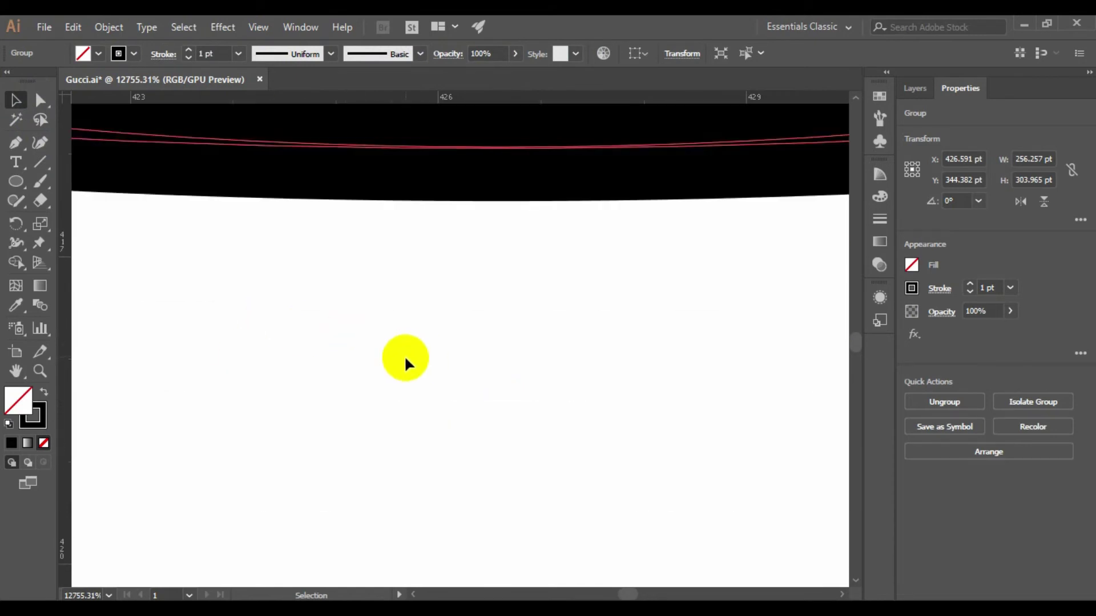
scroll(556, 345, up, 1)
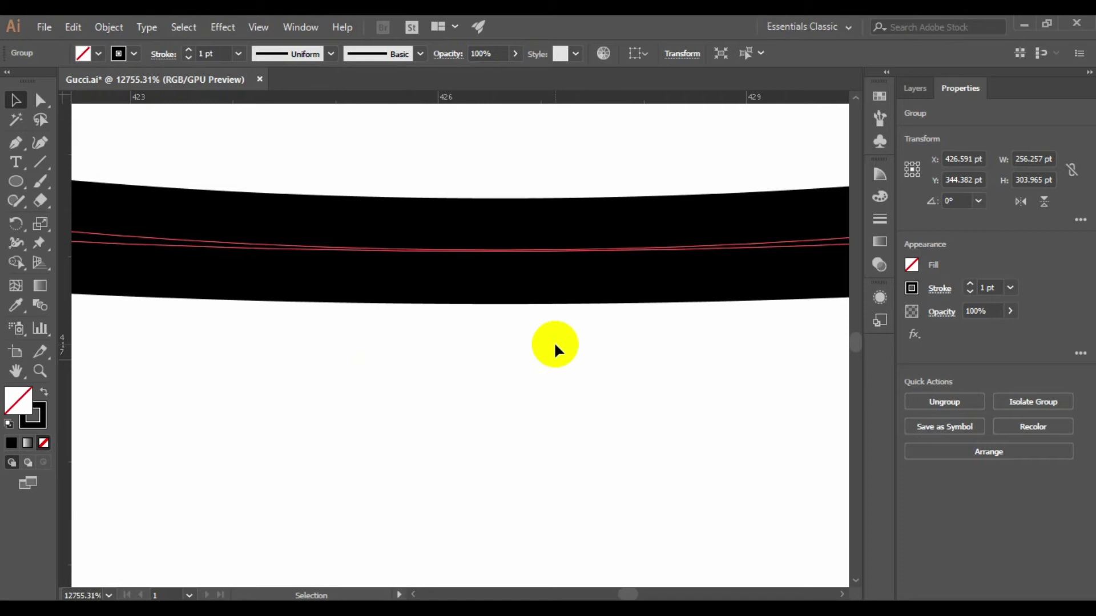
scroll(553, 342, down, 1)
scroll(554, 345, down, 5)
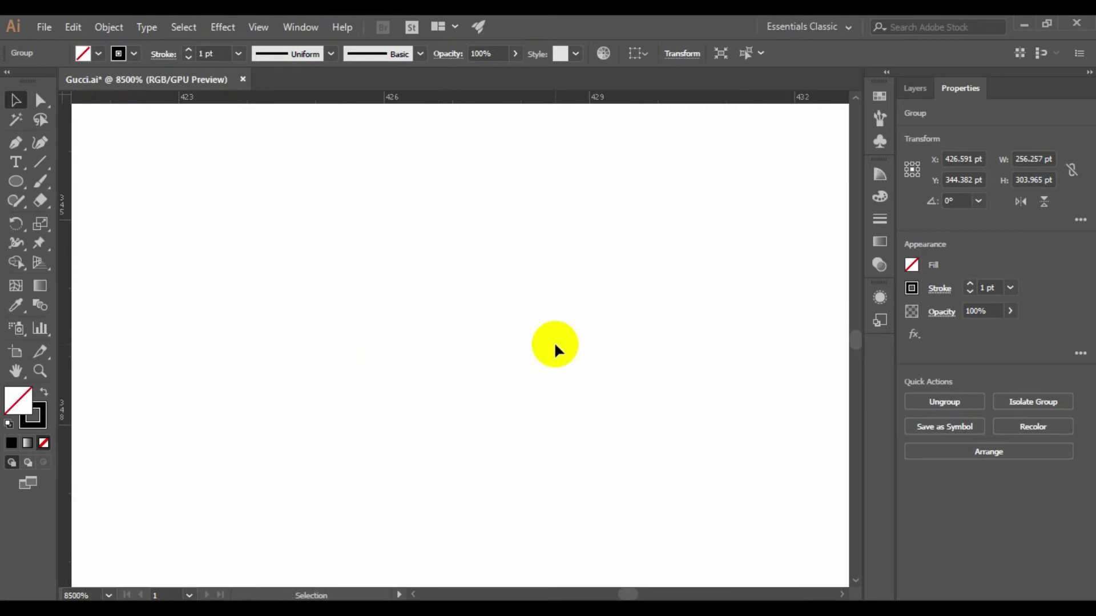
key(a)
key(ctrl+0)
key(z)
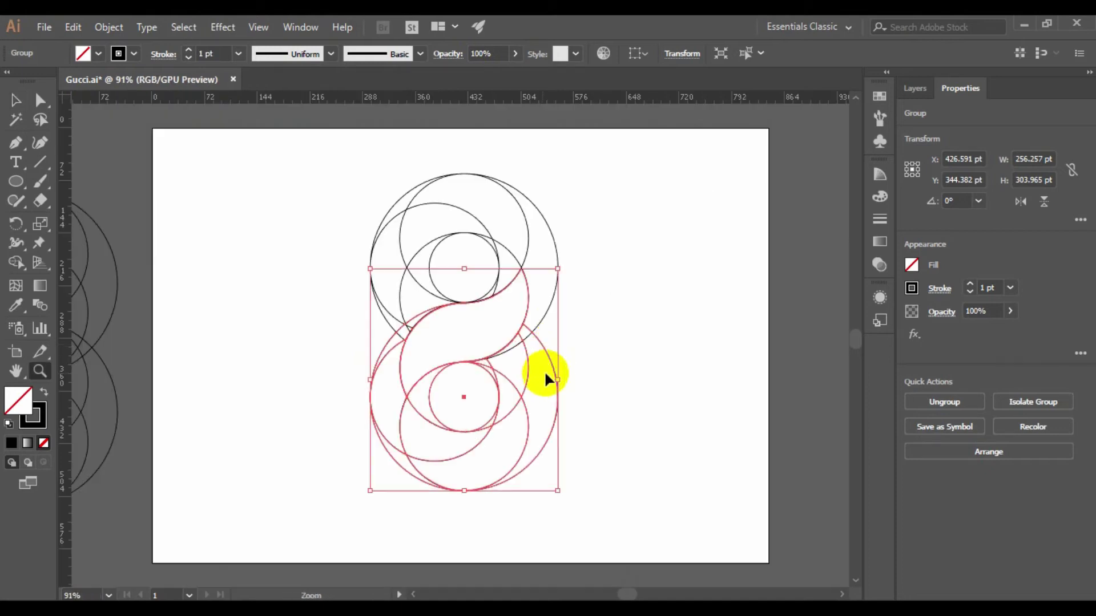
click(481, 460)
click(499, 428)
click(575, 416)
click(690, 457)
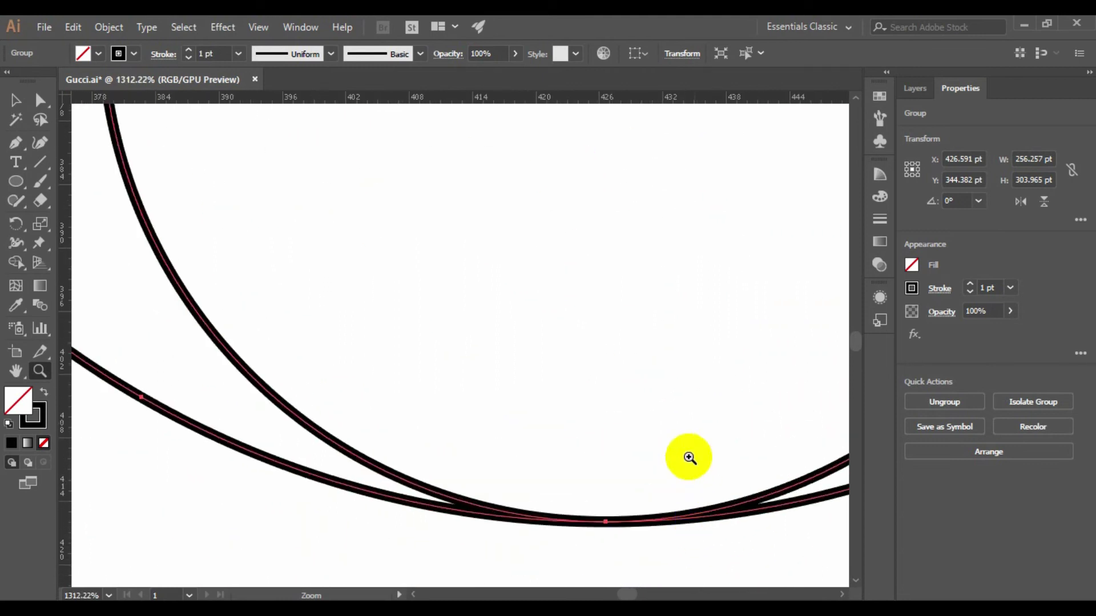
click(626, 473)
scroll(626, 473, down, 4)
click(650, 325)
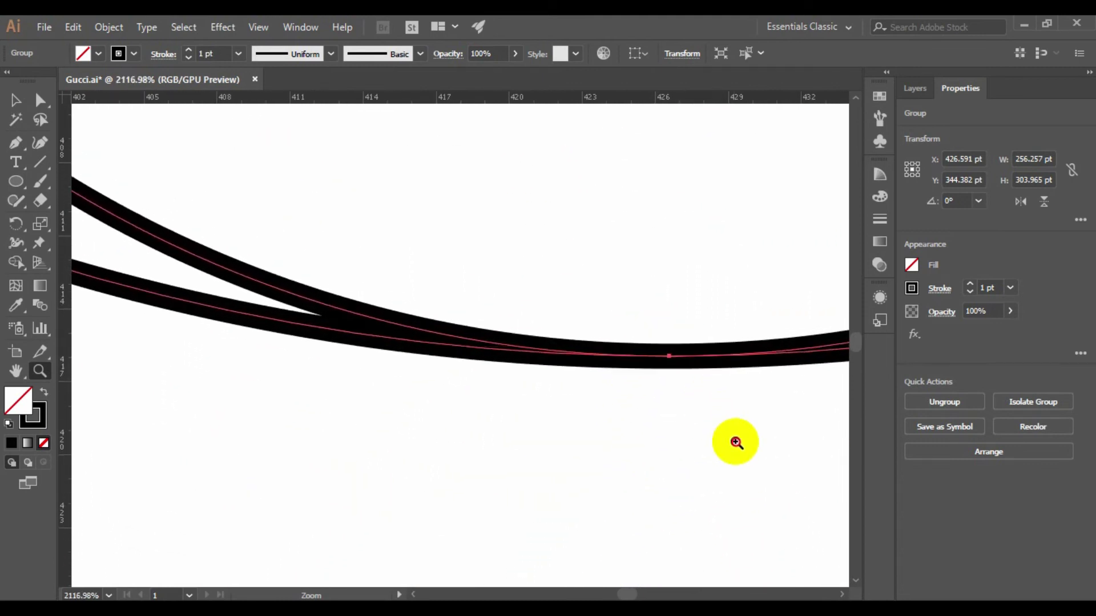
click(517, 287)
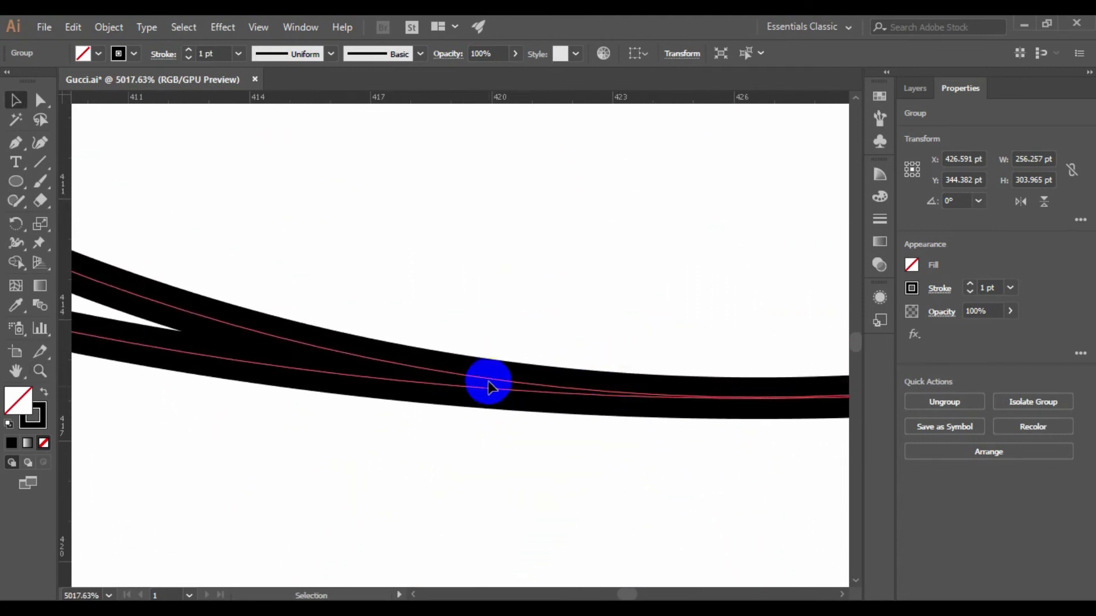
Step: Ungroup the lower set of shapes and select its small inner circle on its own to check its path
key(v)
key(ctrl+shift+a)
drag(484, 378, 487, 382)
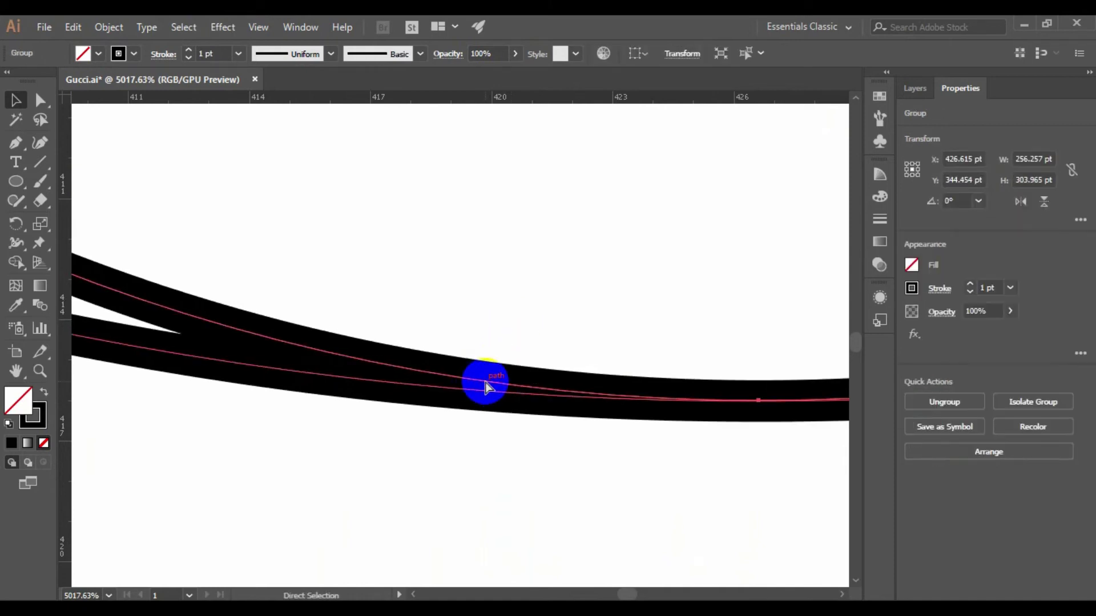
click(521, 237)
right_click(477, 378)
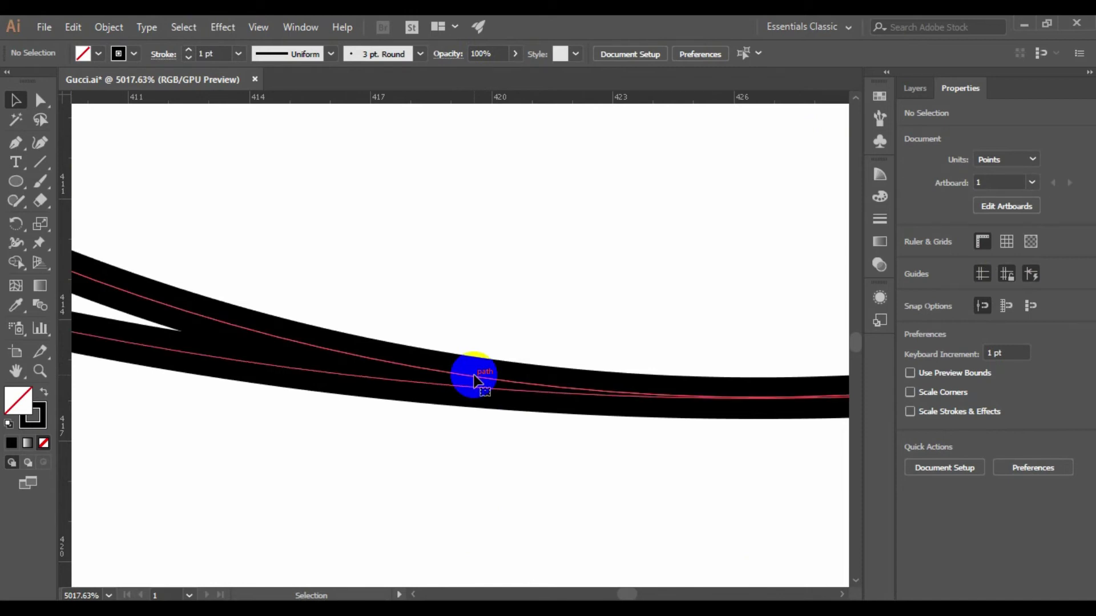
click(531, 252)
click(428, 247)
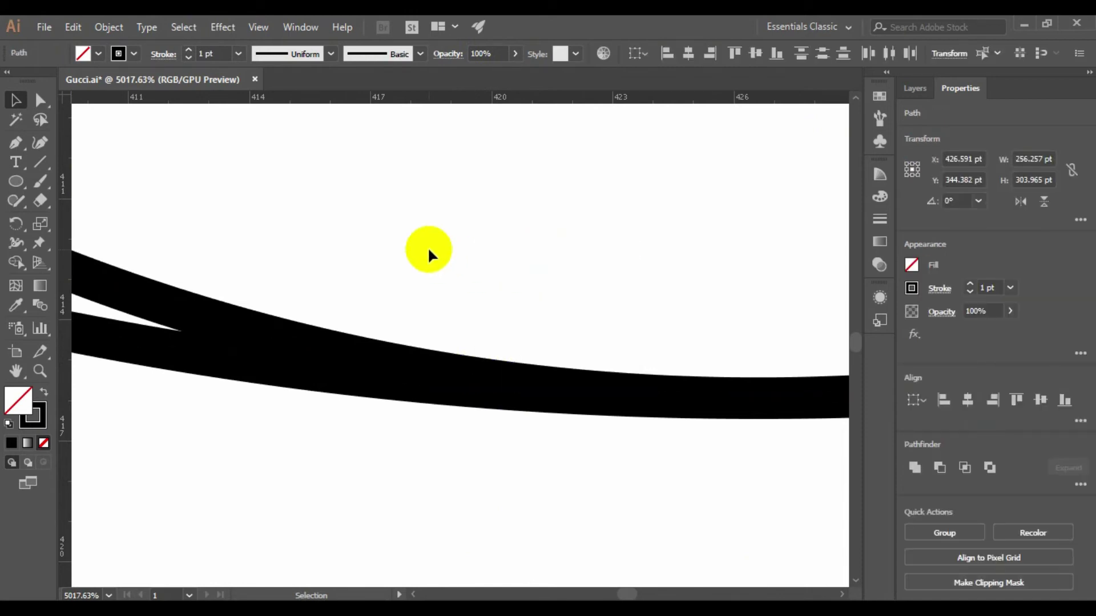
click(460, 378)
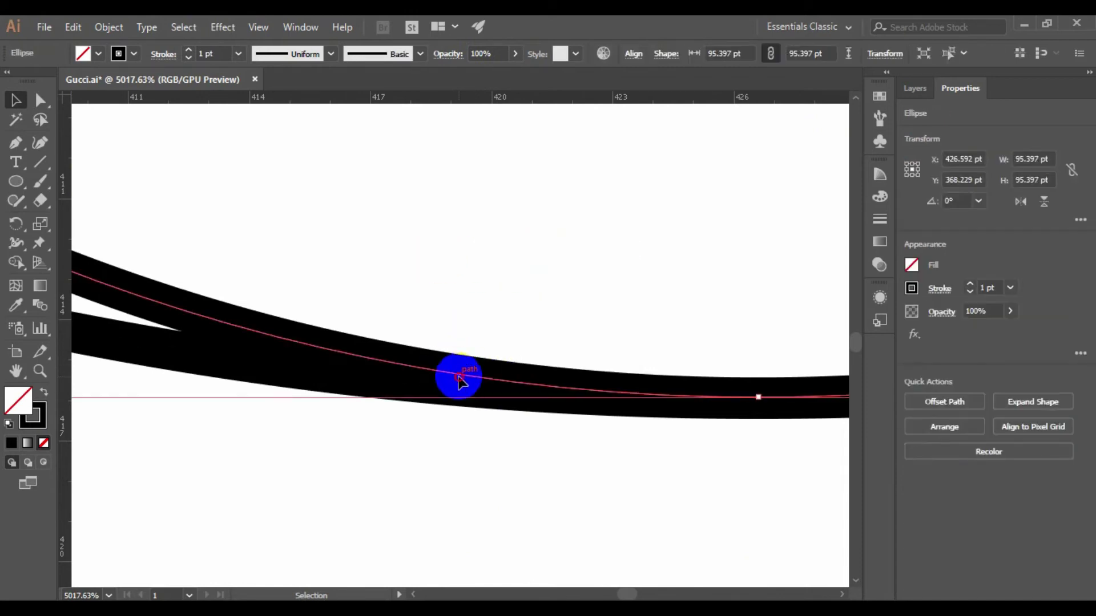
drag(458, 375, 455, 375)
click(529, 286)
key(ctrl+0)
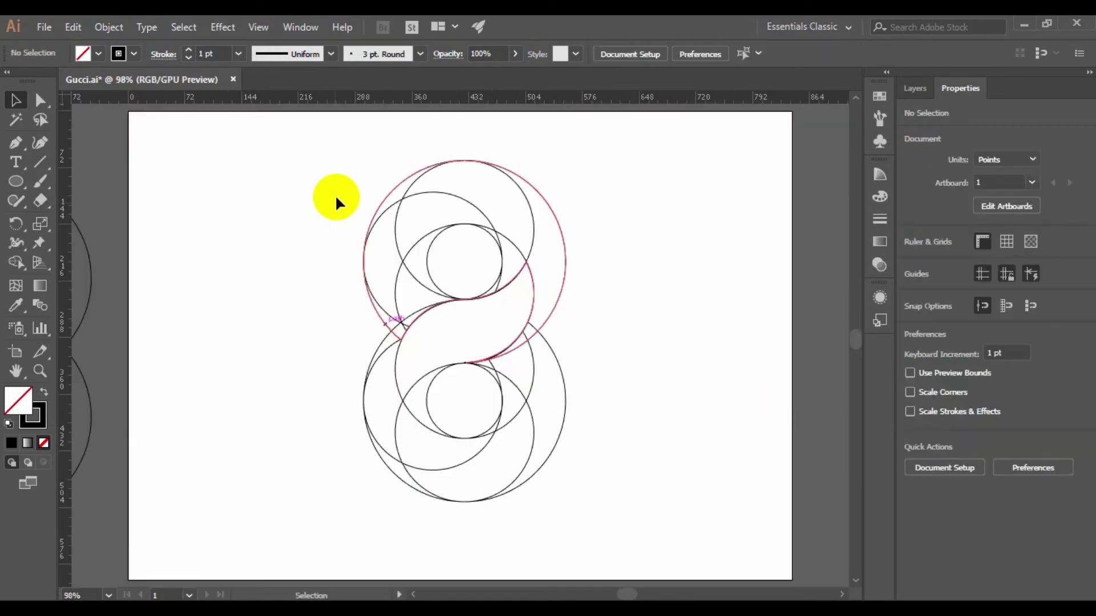
Step: With all paths selected, use Shape Builder to merge the lower set's regions into curved bands sweeping around its small inner circle
drag(656, 542, 655, 541)
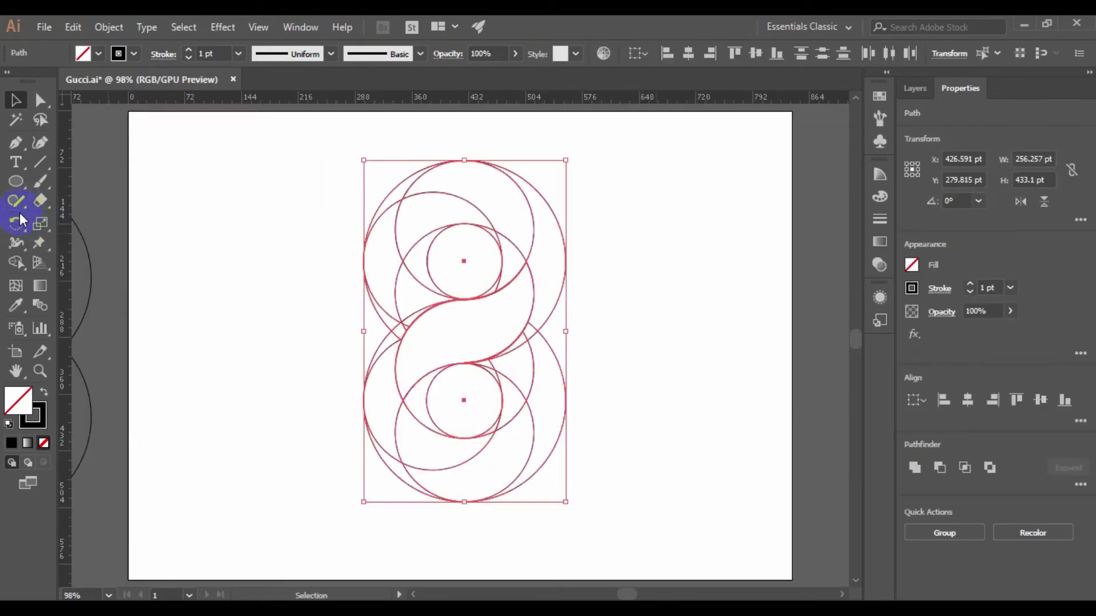
click(15, 262)
mouse_move(410, 321)
mouse_down()
mouse_move(392, 333)
mouse_move(382, 399)
mouse_move(419, 446)
mouse_move(484, 436)
mouse_up()
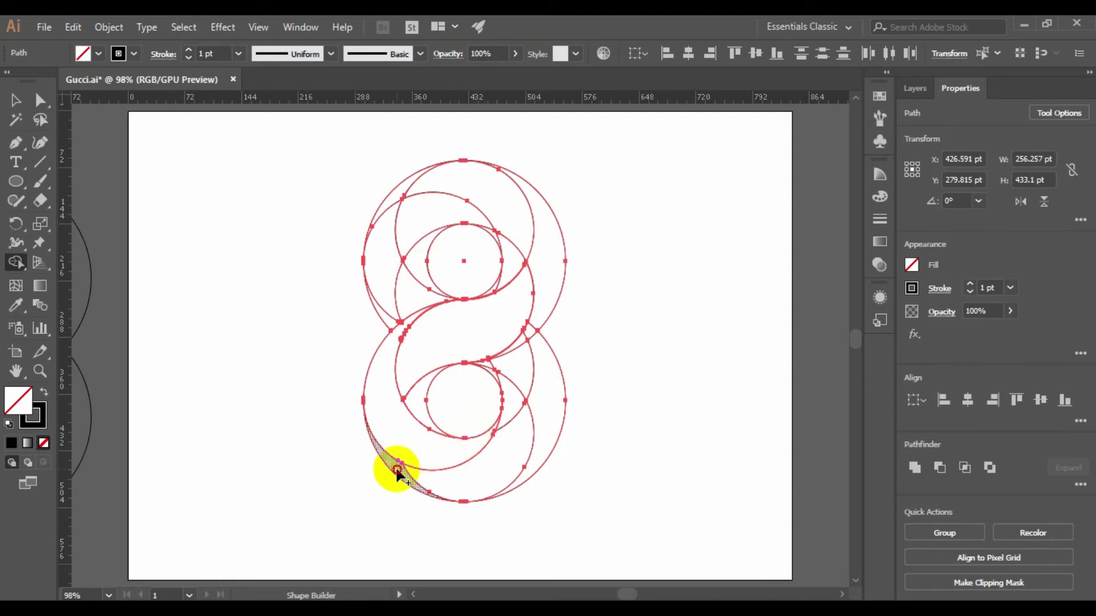
mouse_move(395, 473)
mouse_down()
mouse_move(457, 477)
mouse_move(500, 455)
mouse_move(515, 412)
mouse_move(489, 361)
mouse_move(513, 355)
mouse_move(534, 327)
mouse_move(536, 375)
mouse_up()
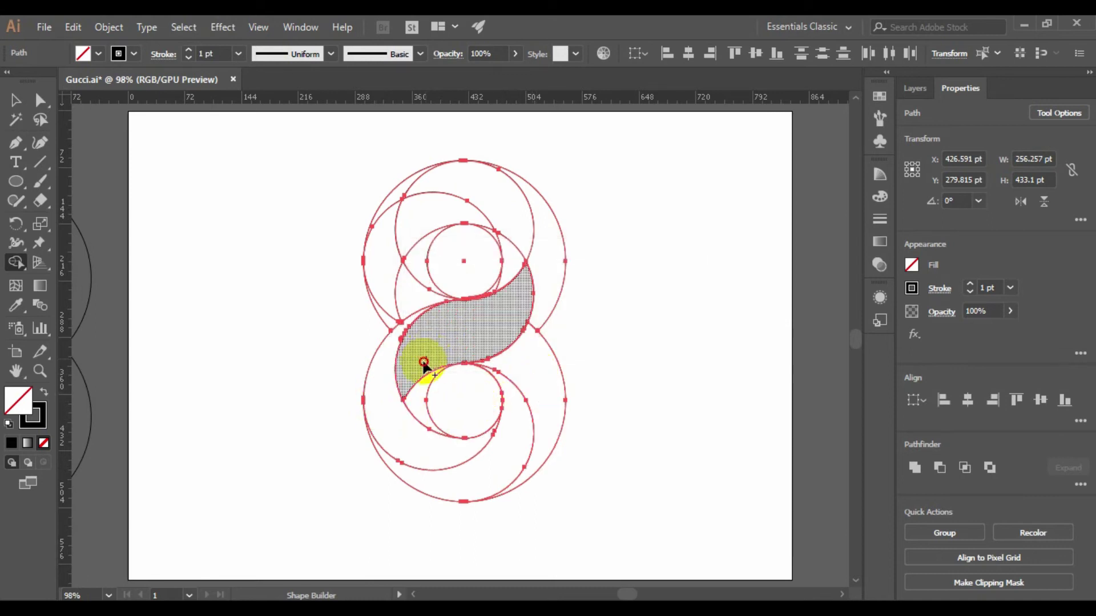
Step: Merge the central S shape with the regions beside both small circles, and combine the regions at the upper small circle's left
drag(423, 366, 416, 404)
drag(509, 307, 519, 260)
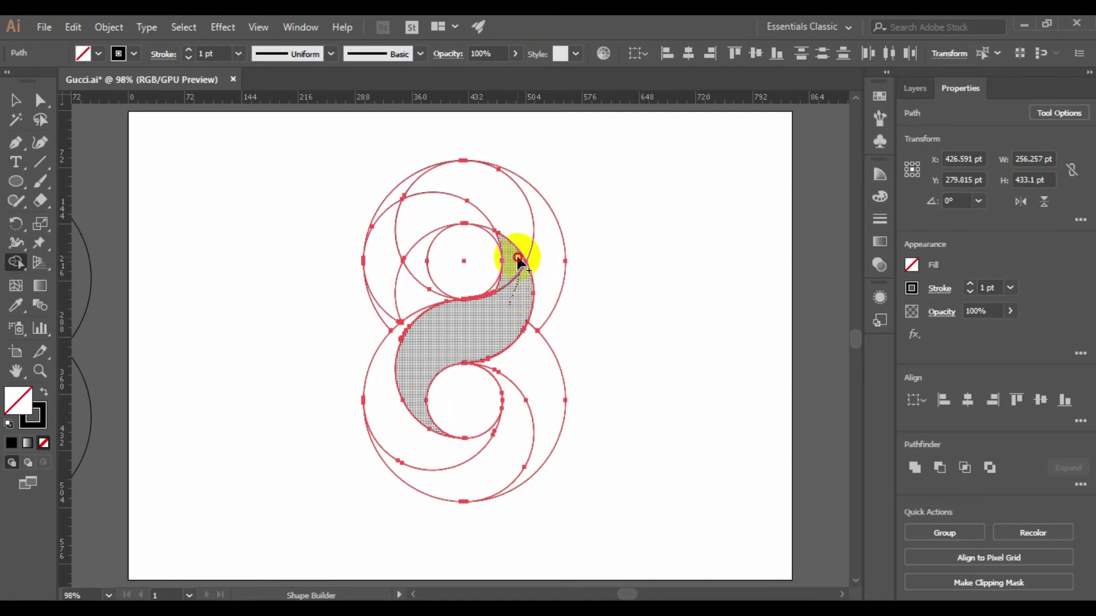
drag(519, 261, 498, 240)
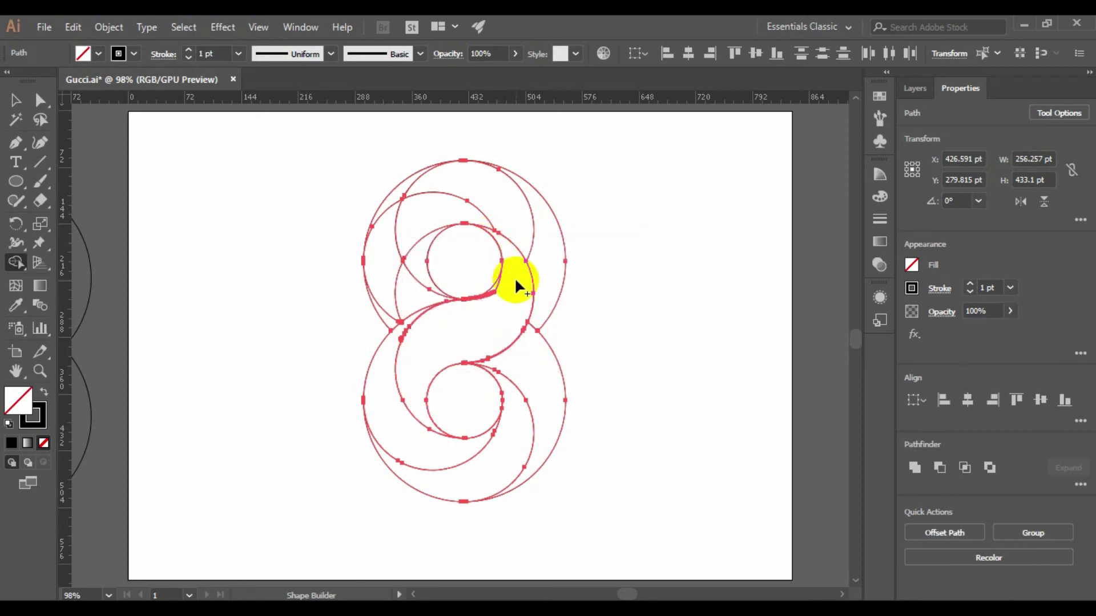
mouse_move(507, 235)
mouse_down()
mouse_move(505, 310)
mouse_move(491, 294)
mouse_up()
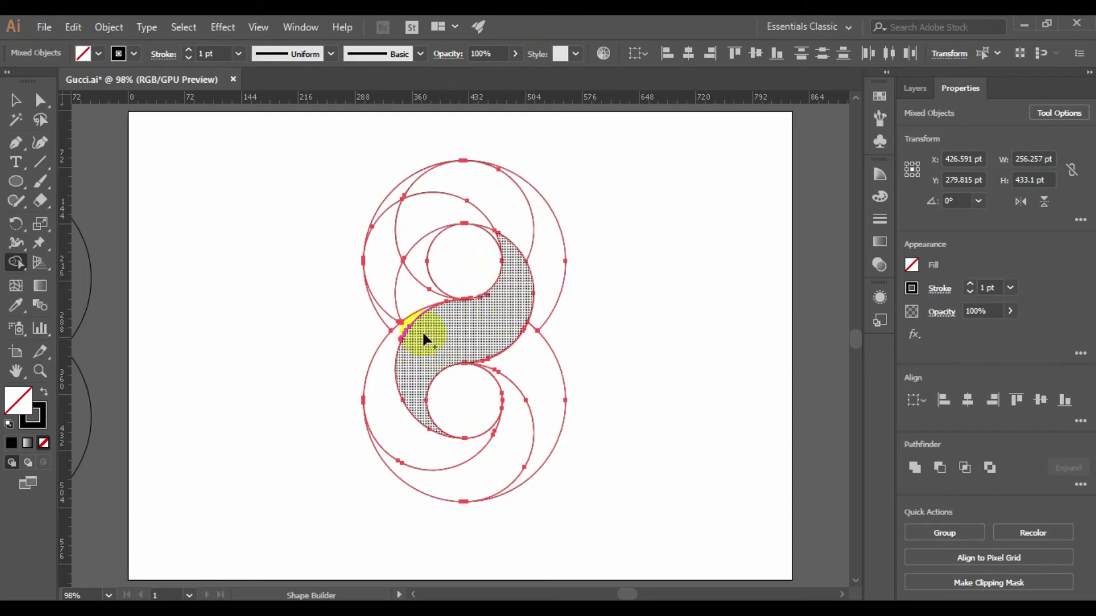
drag(407, 294, 412, 256)
Step: Try to merge the upper set's left-side band and the outer band arching over the top, undoing these merges
mouse_move(388, 318)
mouse_down()
mouse_move(376, 281)
mouse_move(399, 215)
mouse_move(428, 210)
mouse_up()
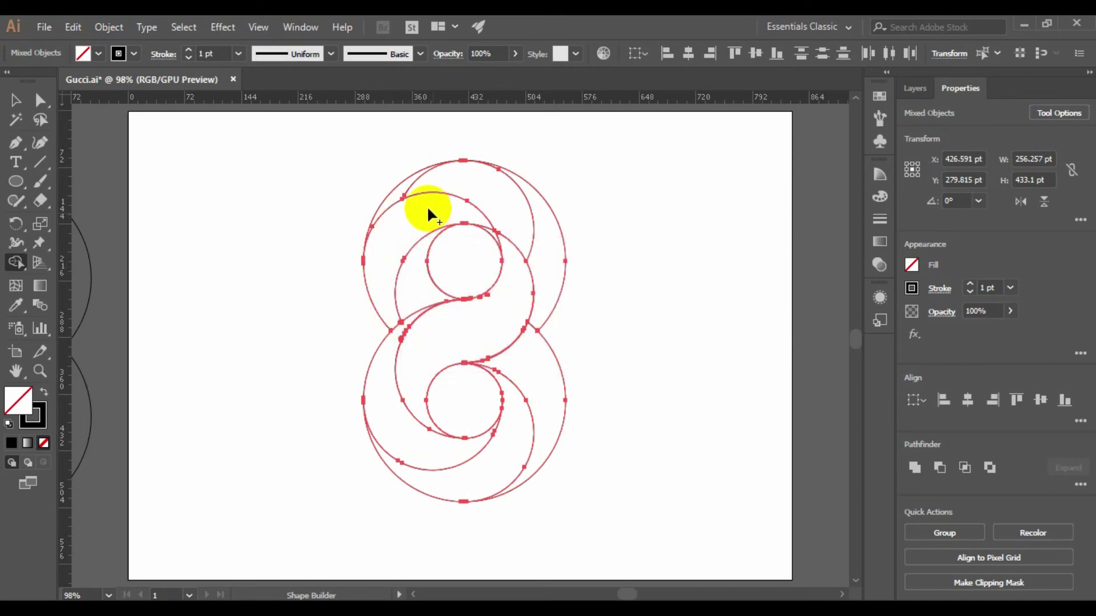
click(485, 224)
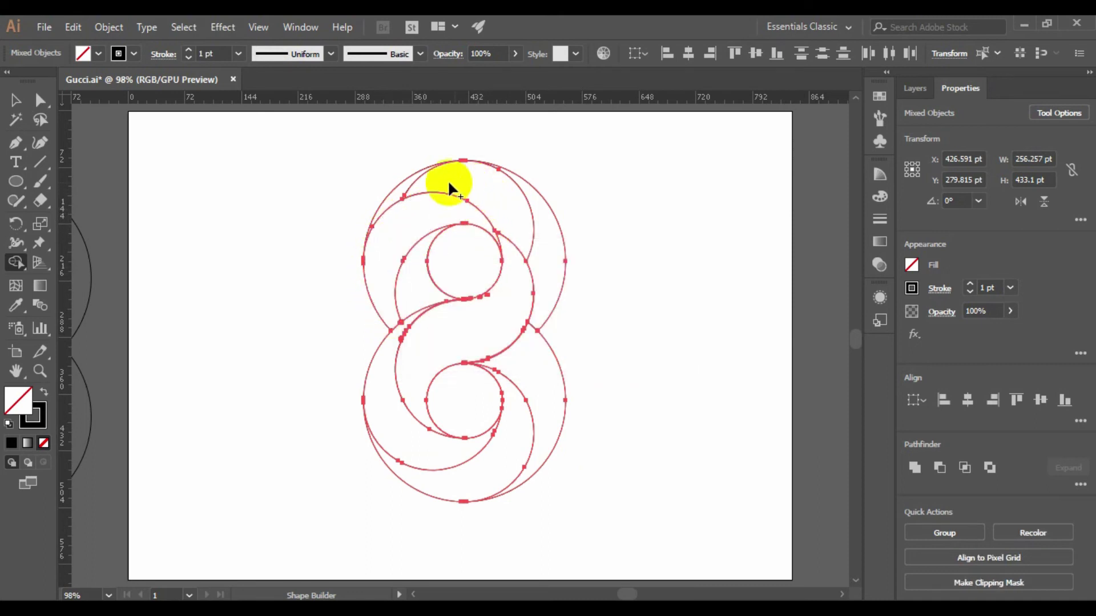
mouse_move(390, 196)
mouse_down()
mouse_move(459, 181)
mouse_move(507, 195)
mouse_move(538, 259)
mouse_up()
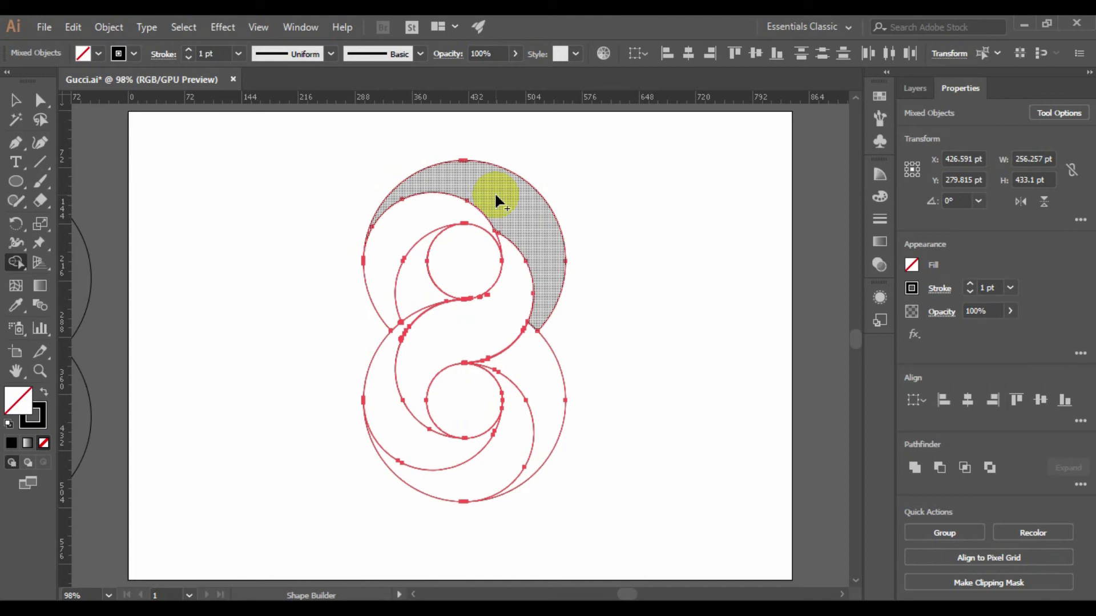
key(ctrl+z)
key(ctrl+z)
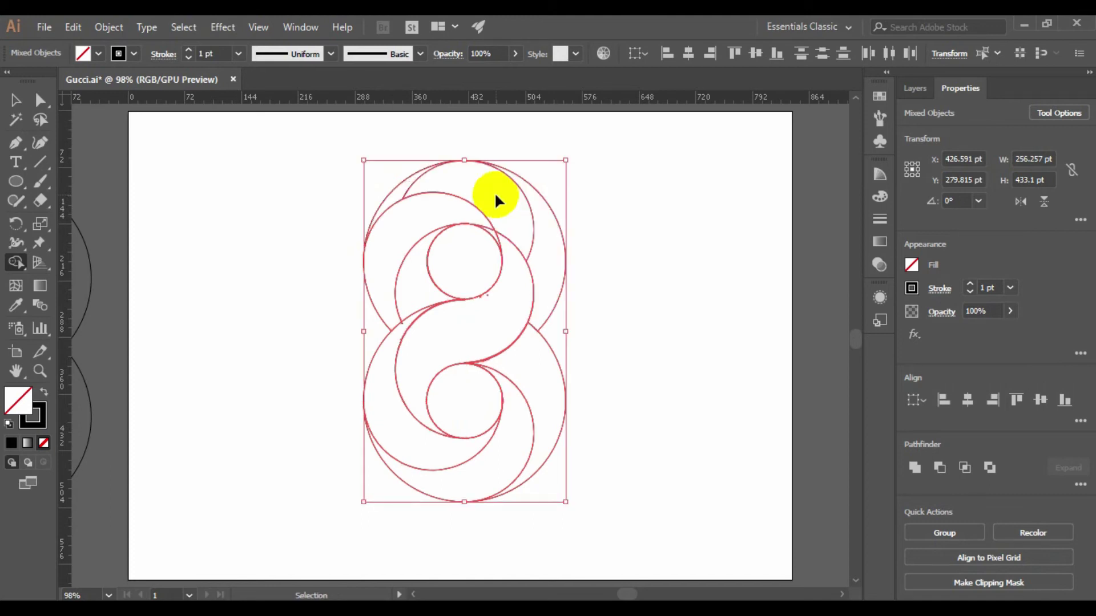
mouse_move(553, 257)
mouse_down()
mouse_move(542, 234)
mouse_move(499, 197)
mouse_move(399, 193)
mouse_up()
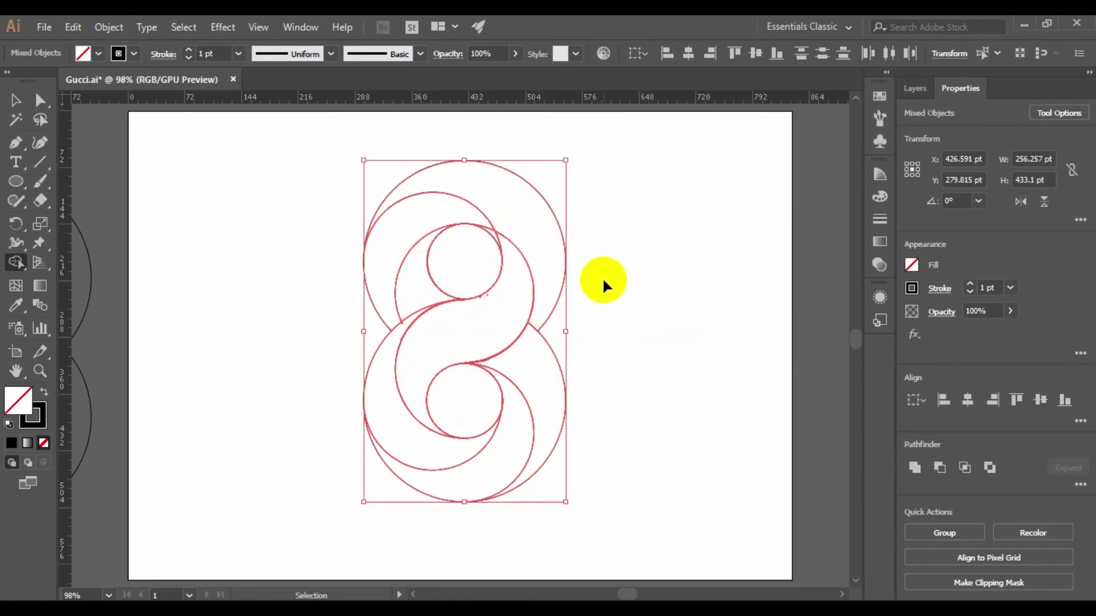
key(ctrl+z)
key(ctrl+z)
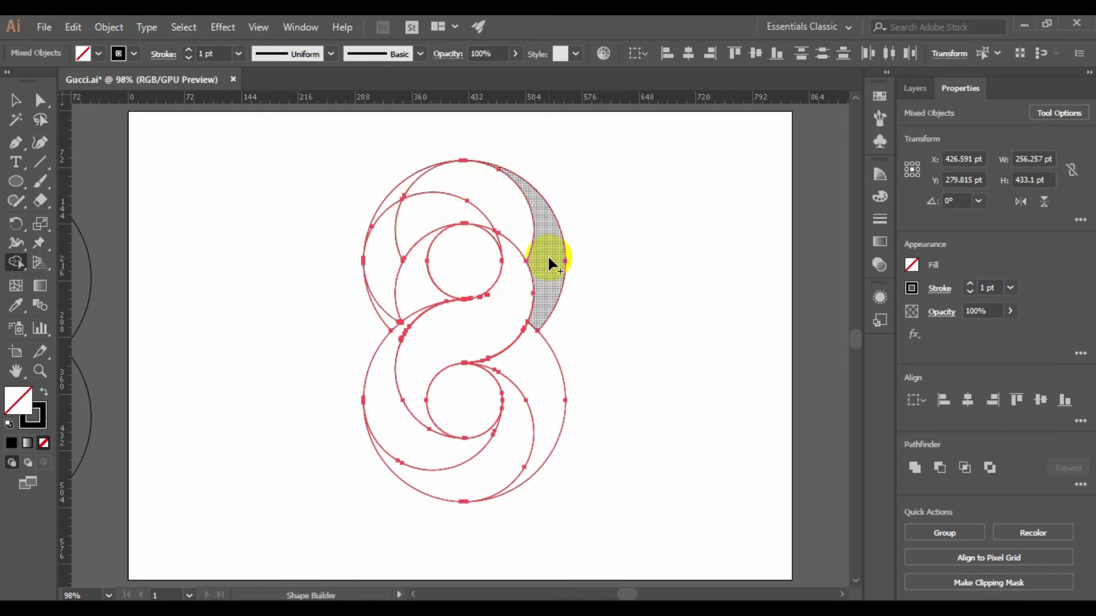
click(548, 260)
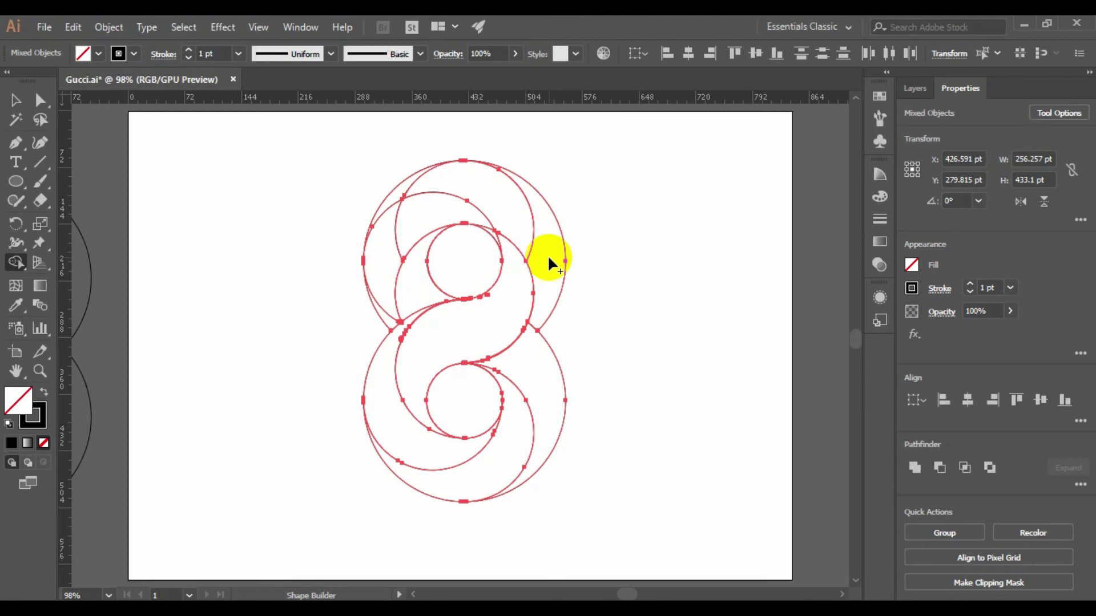
Step: Merge the upper set's regions into an outer band over the top and an inner left band, and select the whole mark
mouse_move(546, 255)
mouse_down()
mouse_move(541, 232)
mouse_move(501, 193)
mouse_move(399, 192)
mouse_up()
mouse_move(491, 229)
mouse_down()
mouse_move(454, 214)
mouse_move(403, 218)
mouse_move(385, 273)
mouse_move(389, 319)
mouse_up()
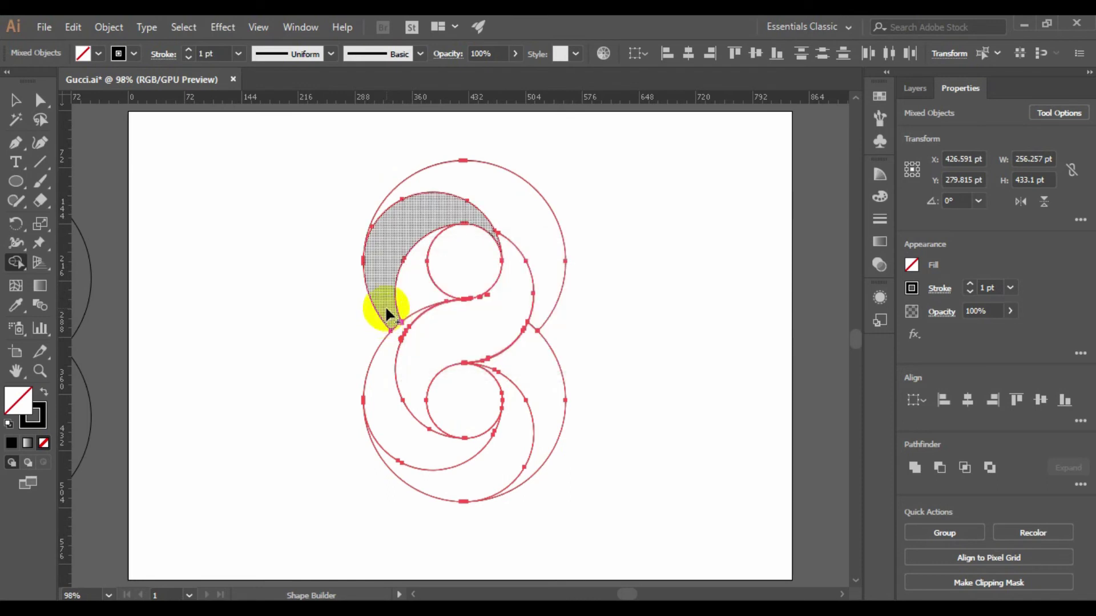
click(16, 100)
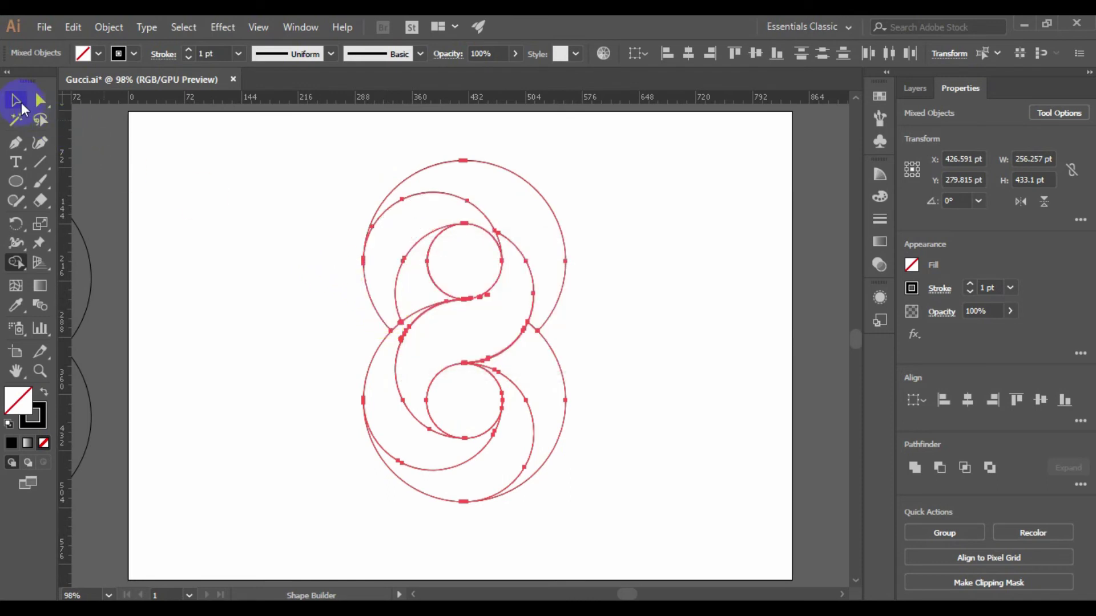
click(223, 182)
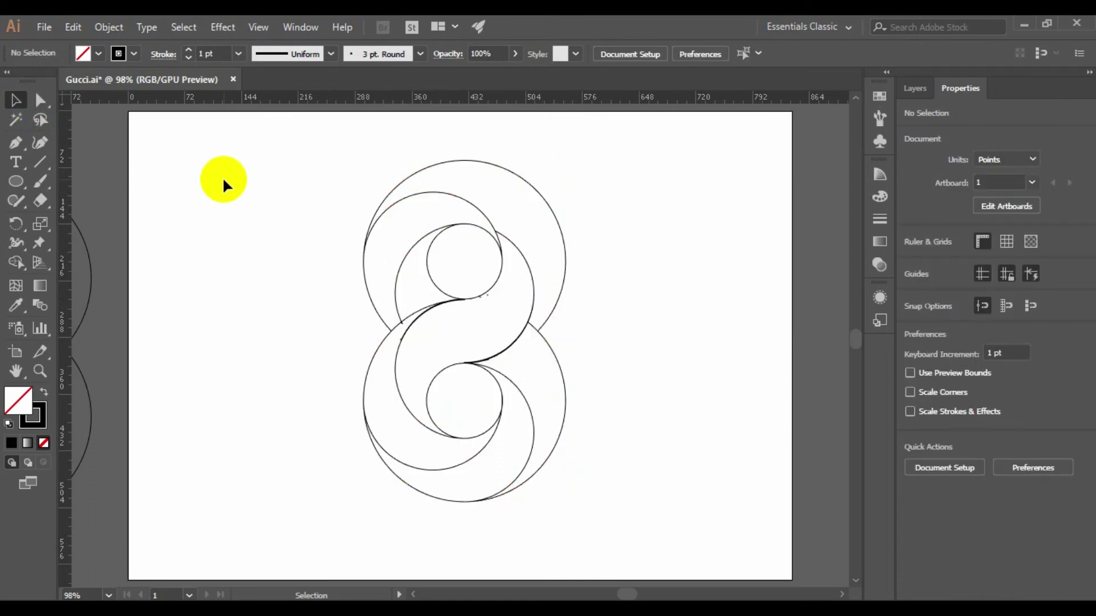
drag(247, 163, 620, 441)
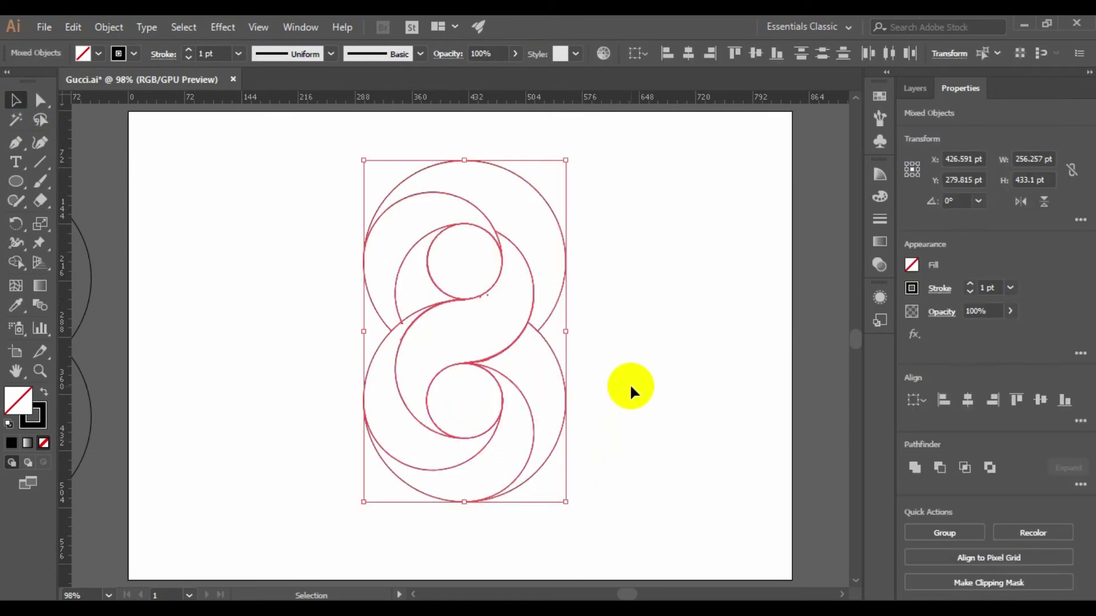
Step: Try to move the whole mark slightly lower on the artboard
scroll(628, 376, down, 2)
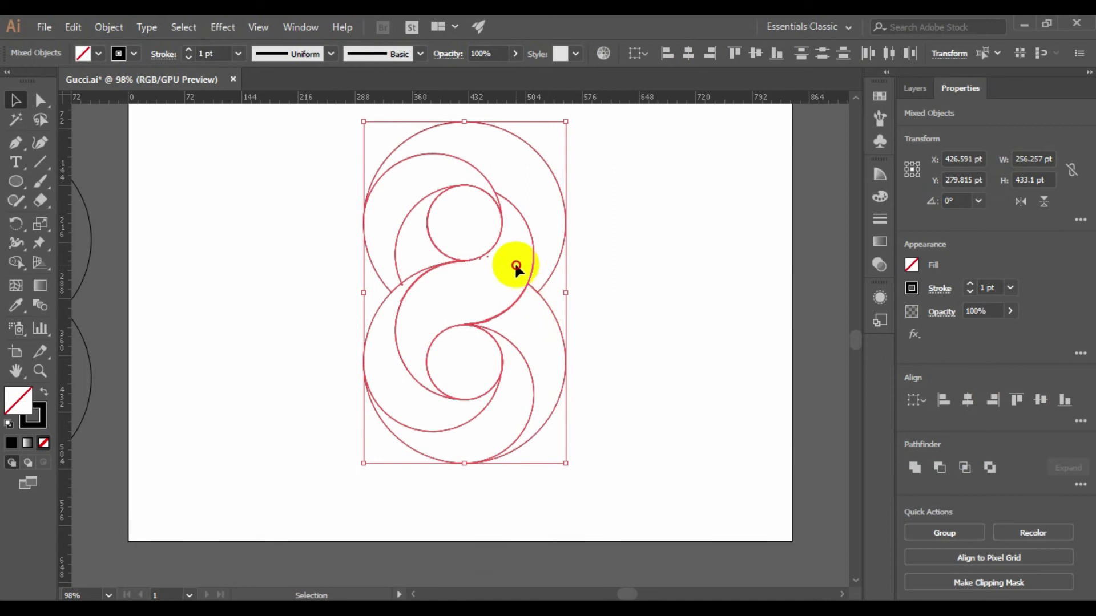
click(516, 266)
drag(273, 142, 559, 423)
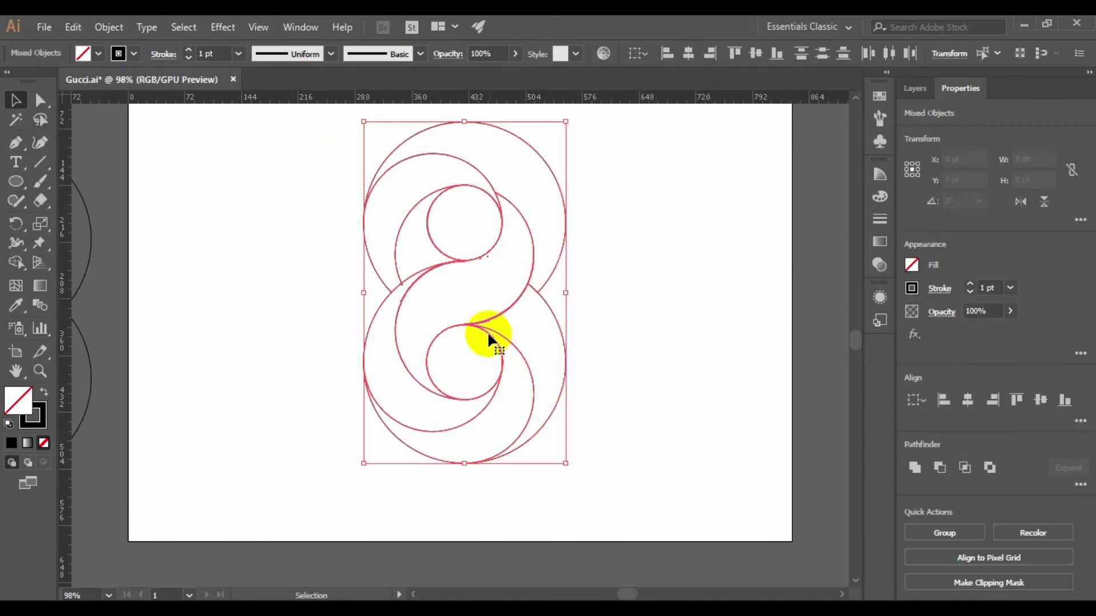
drag(476, 334, 612, 445)
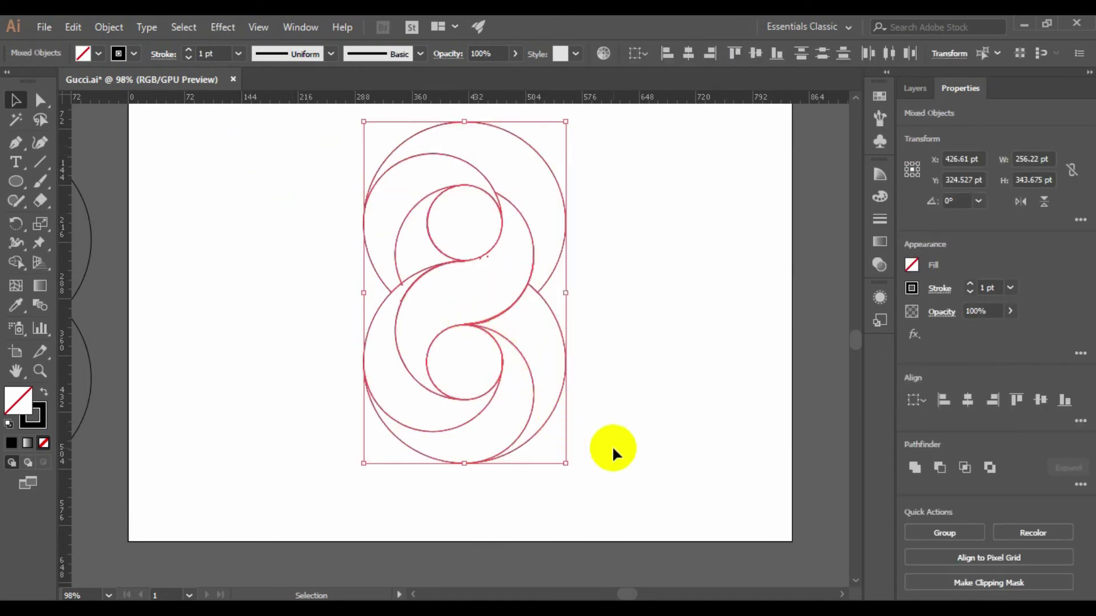
drag(471, 323, 473, 358)
click(697, 279)
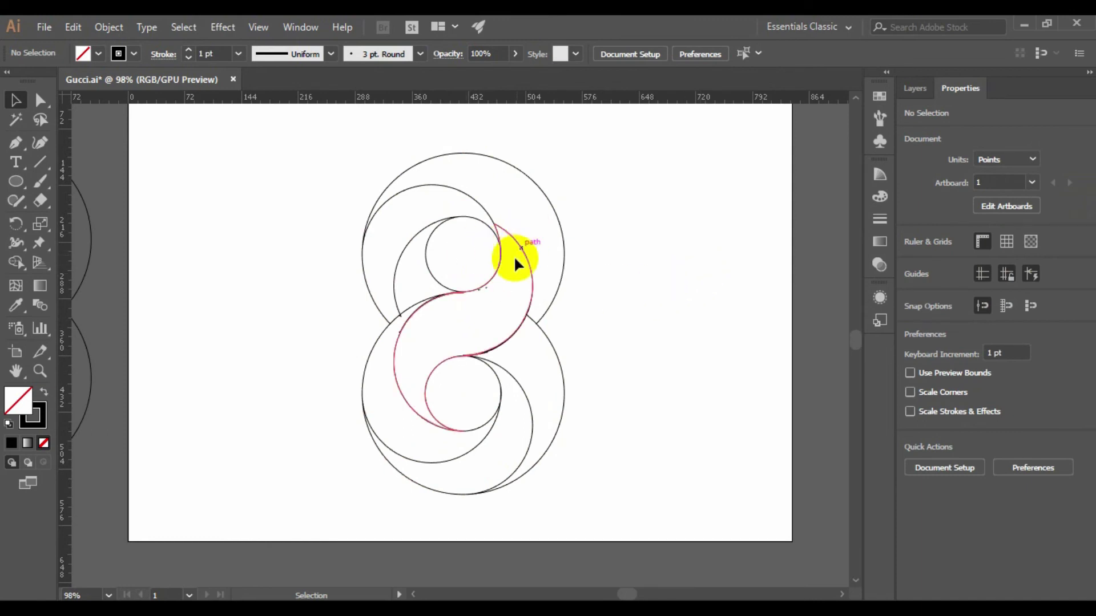
Step: Undo the upper set's latest merges and try merging its left-side regions again with Shape Builder
key(ctrl+z)
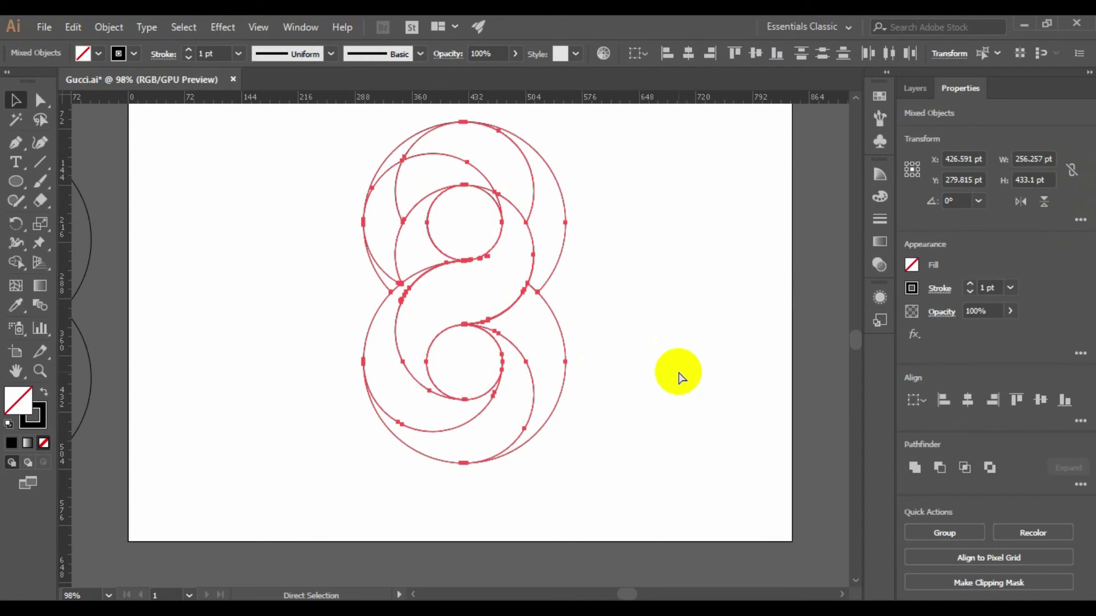
click(679, 374)
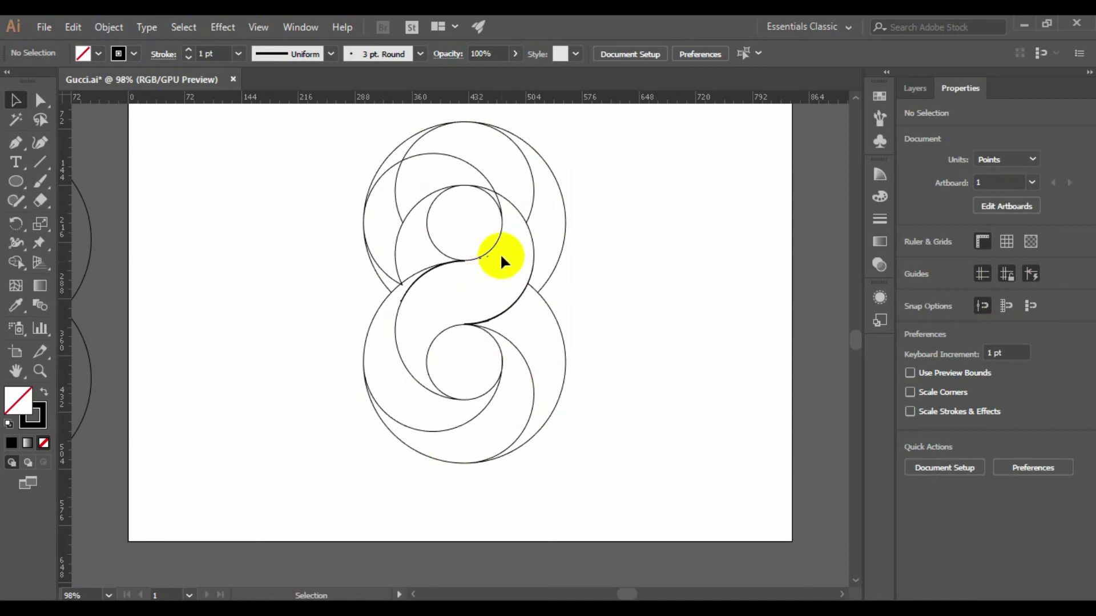
drag(251, 161, 661, 437)
click(15, 262)
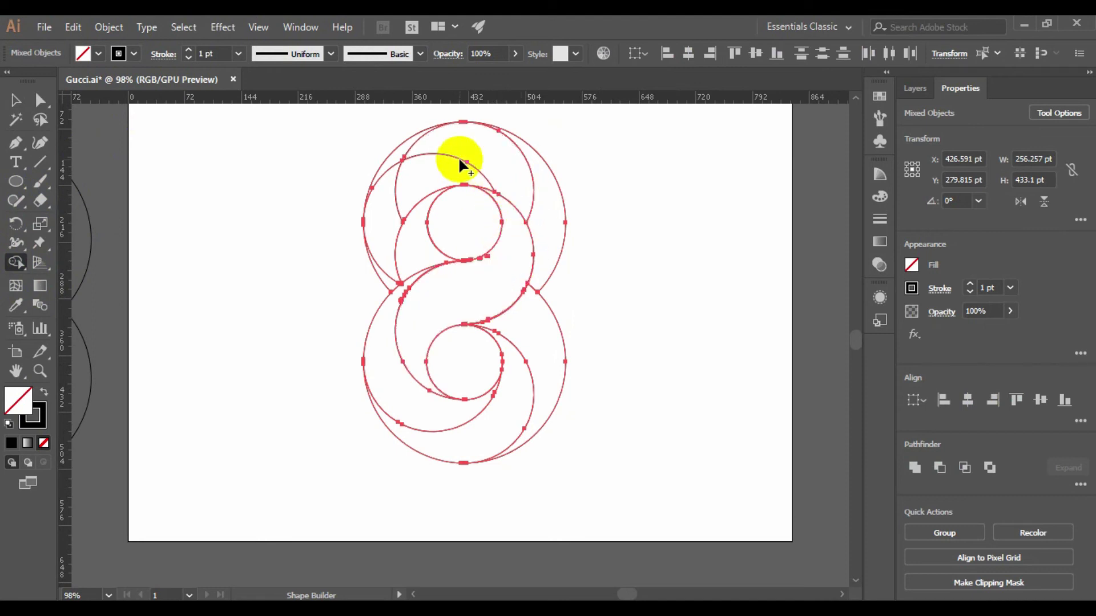
key(v)
click(290, 158)
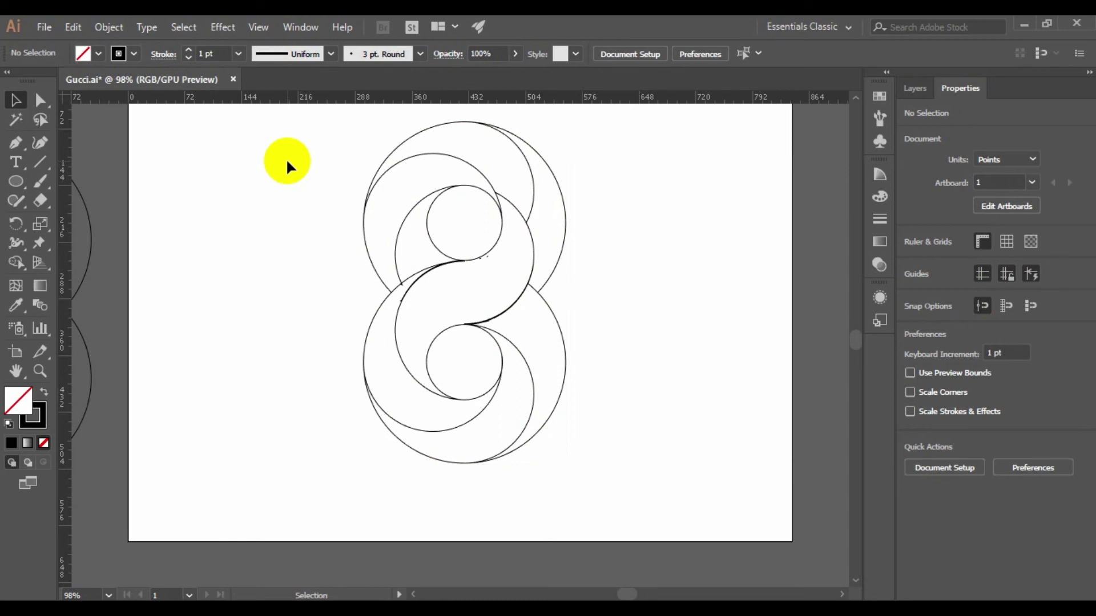
Step: Step back to the upper set's unmerged curves and merge them into a top band curling inward and one left-side band with Shape Builder
key(ctrl+a)
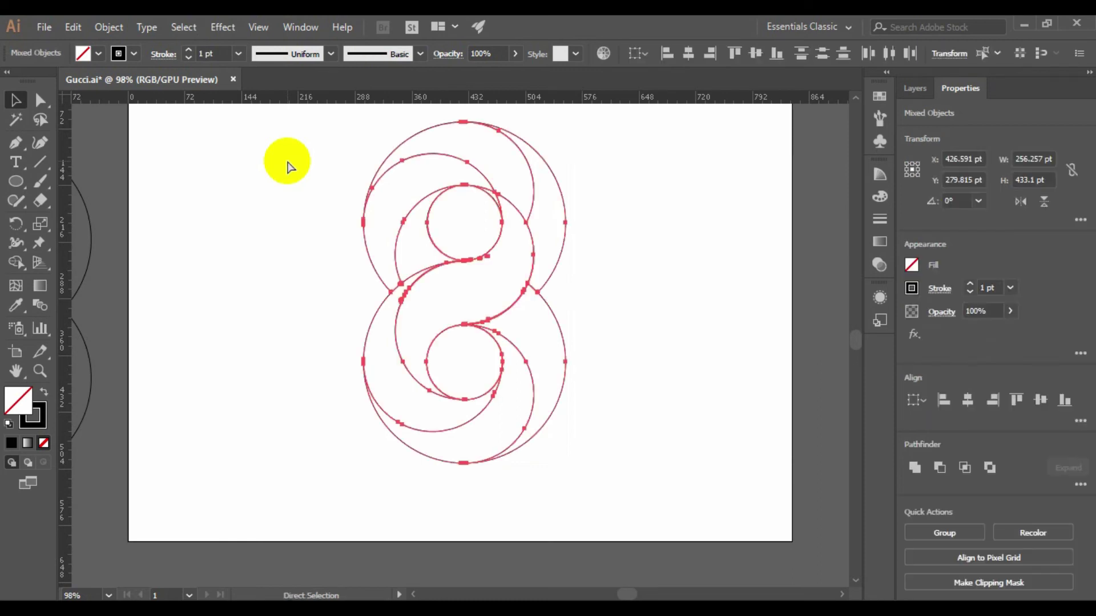
key(ctrl+j)
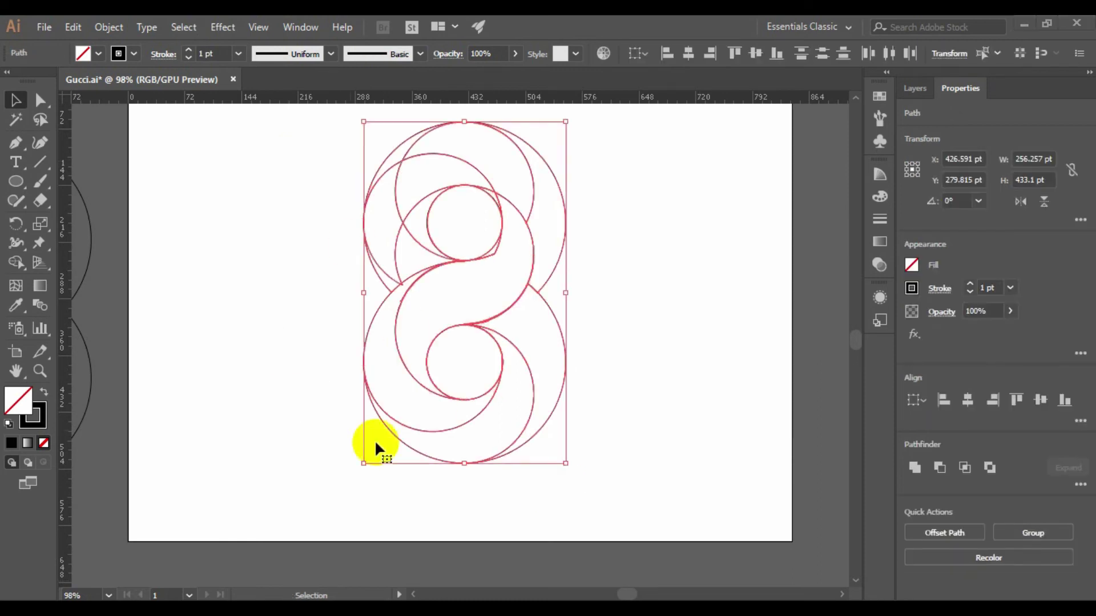
click(16, 262)
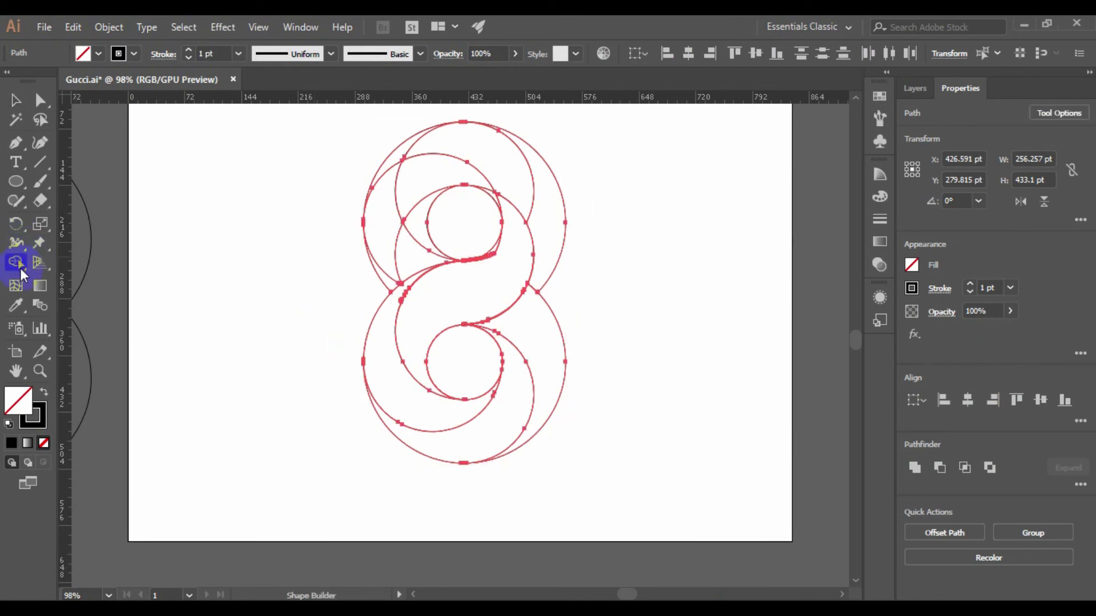
mouse_move(484, 256)
mouse_down()
mouse_move(542, 219)
mouse_move(538, 178)
mouse_move(485, 147)
mouse_move(429, 155)
mouse_move(412, 191)
mouse_move(423, 221)
mouse_up()
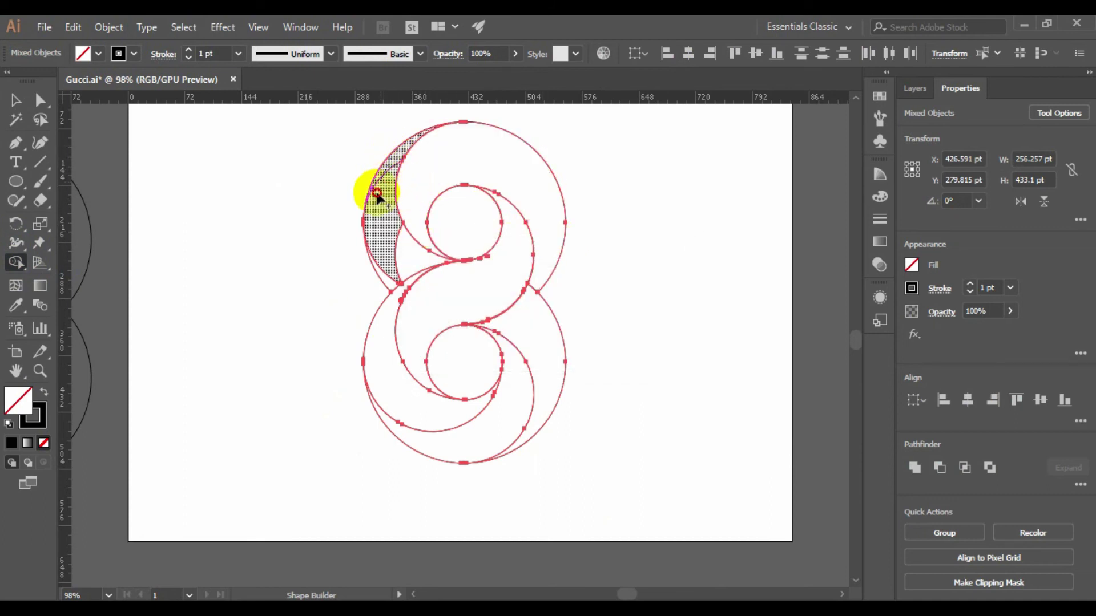
mouse_move(377, 194)
mouse_down()
mouse_move(388, 246)
mouse_move(406, 254)
mouse_move(382, 268)
mouse_up()
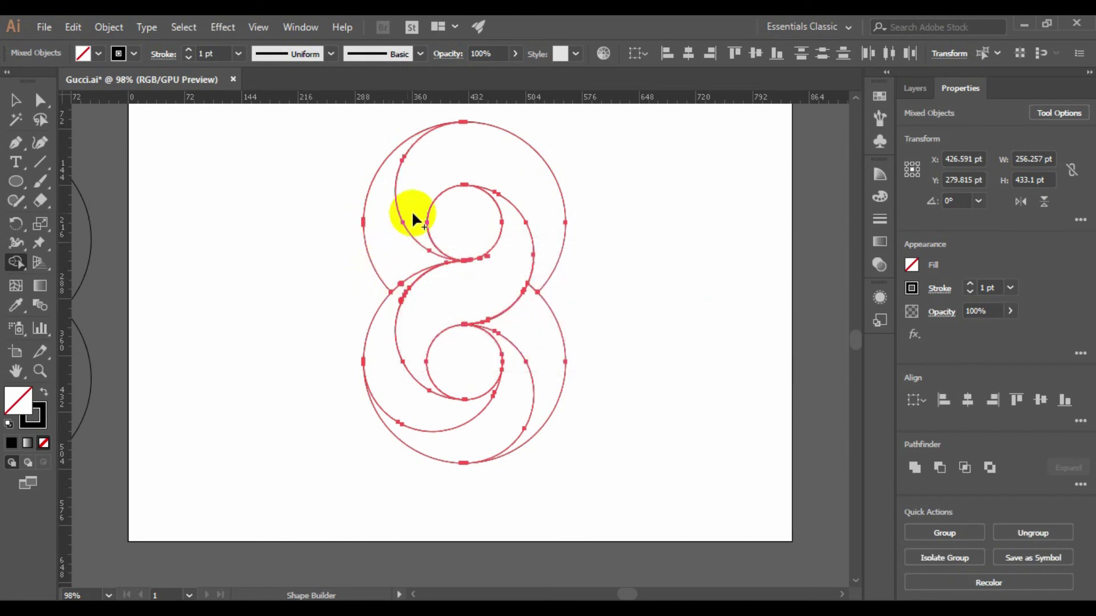
Step: Move the whole mark about 40 pt lower on the artboard, check the merged top band, and clear the selection
click(15, 101)
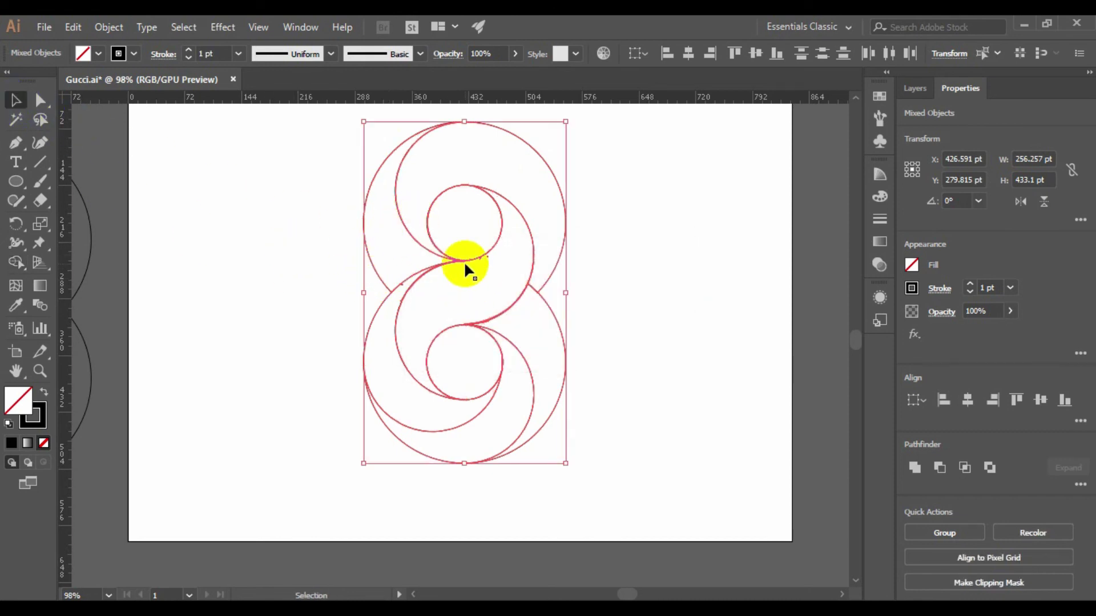
drag(464, 262, 464, 289)
click(662, 237)
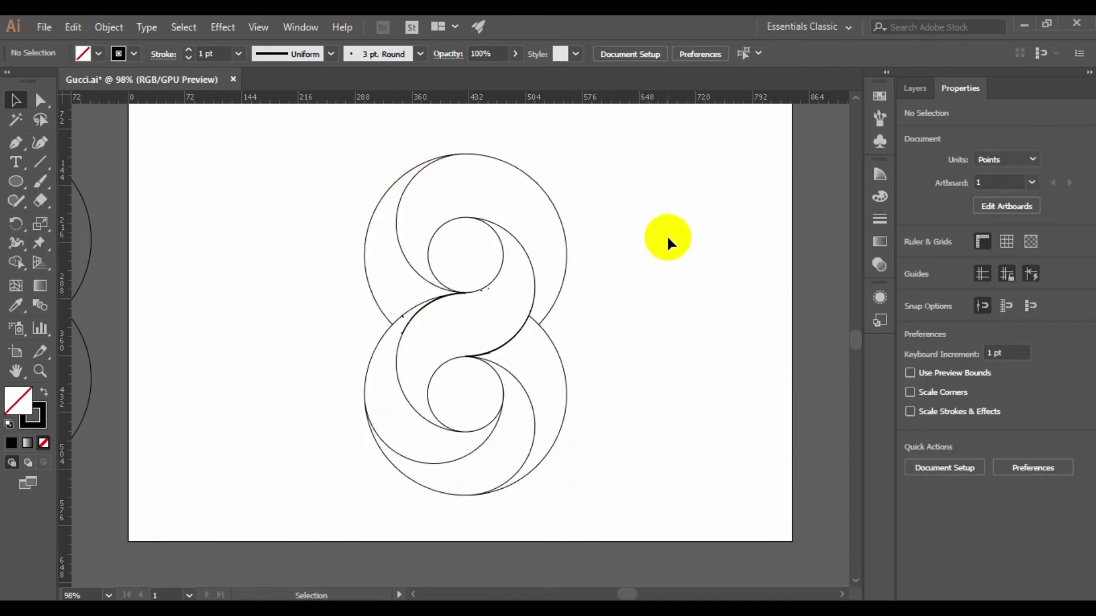
drag(362, 196, 680, 350)
click(528, 191)
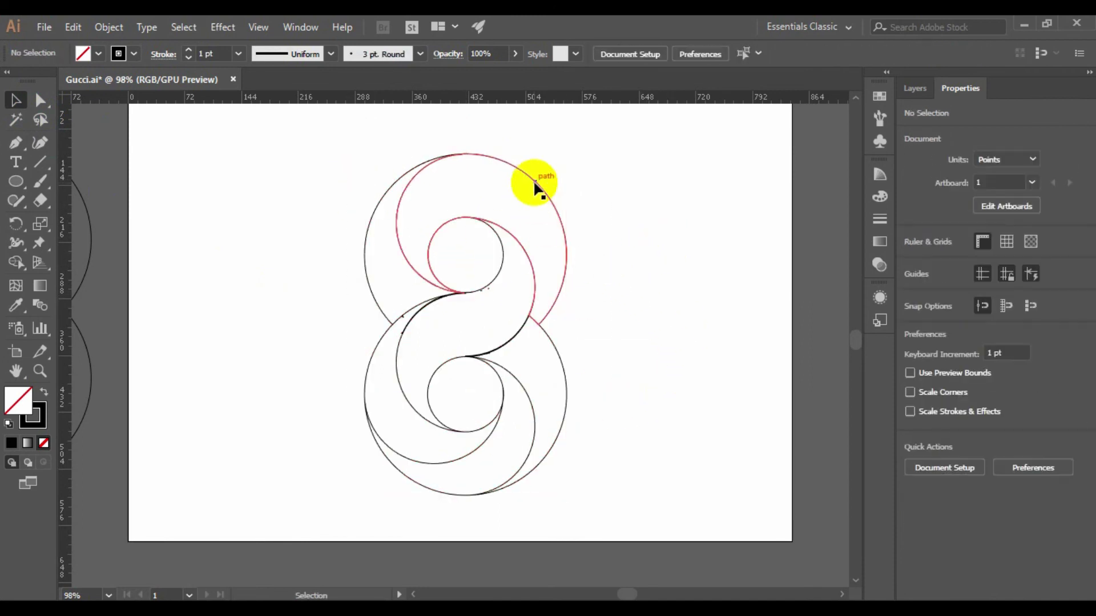
click(536, 189)
click(683, 285)
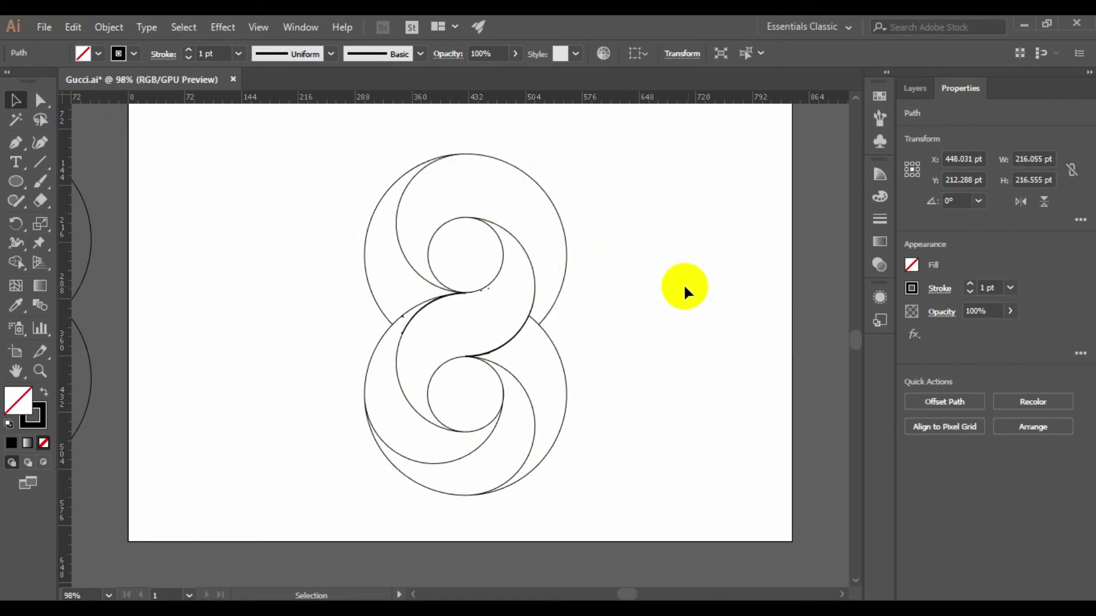
Step: Fill every shape of the mark with a linear white-to-black gradient
drag(276, 162, 629, 494)
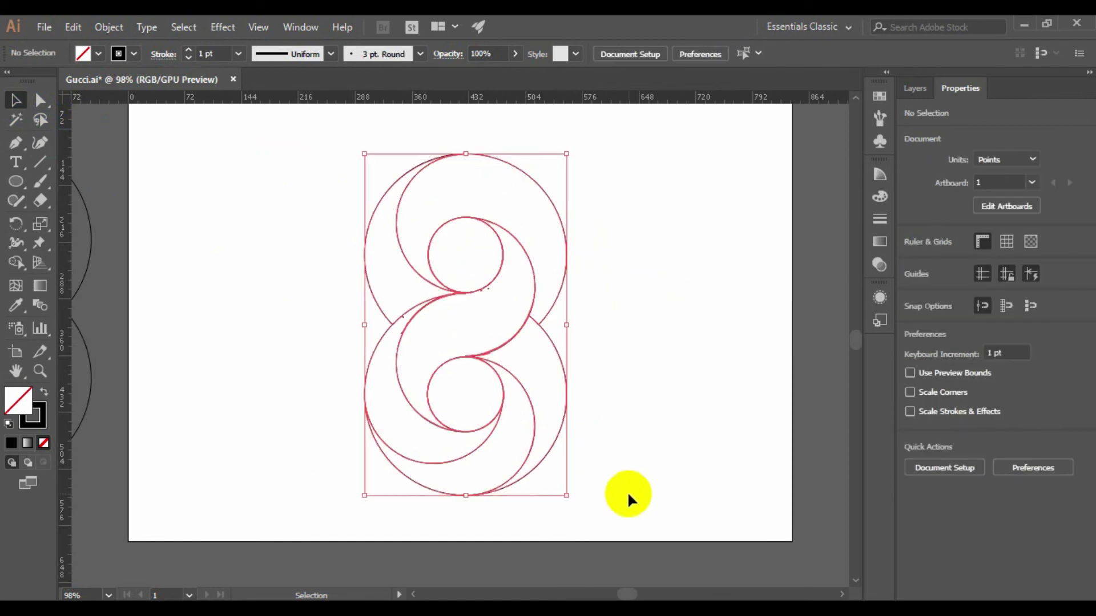
click(880, 242)
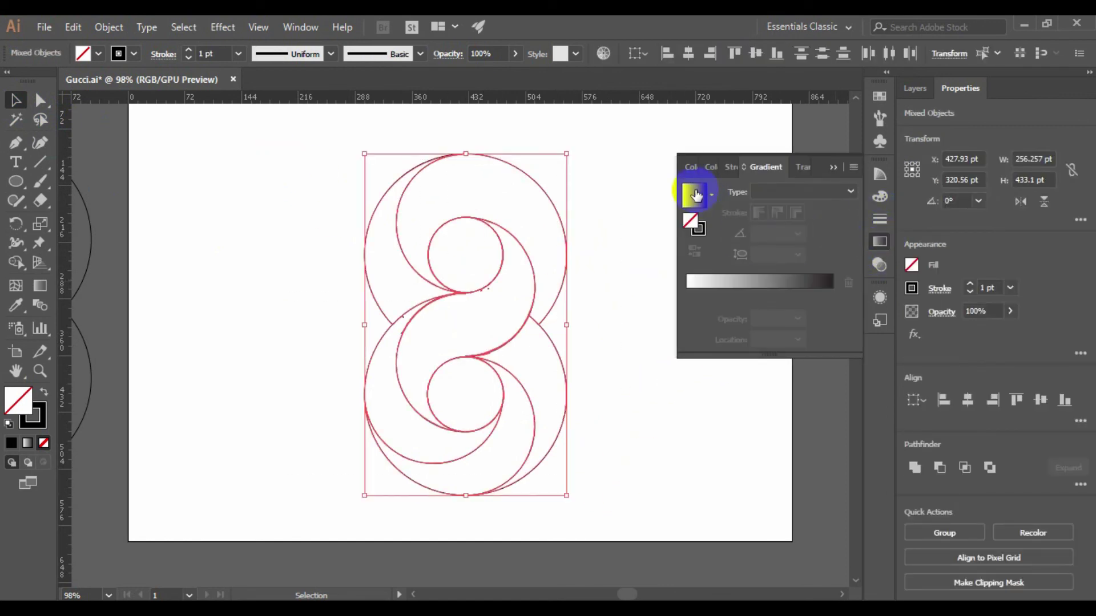
click(696, 195)
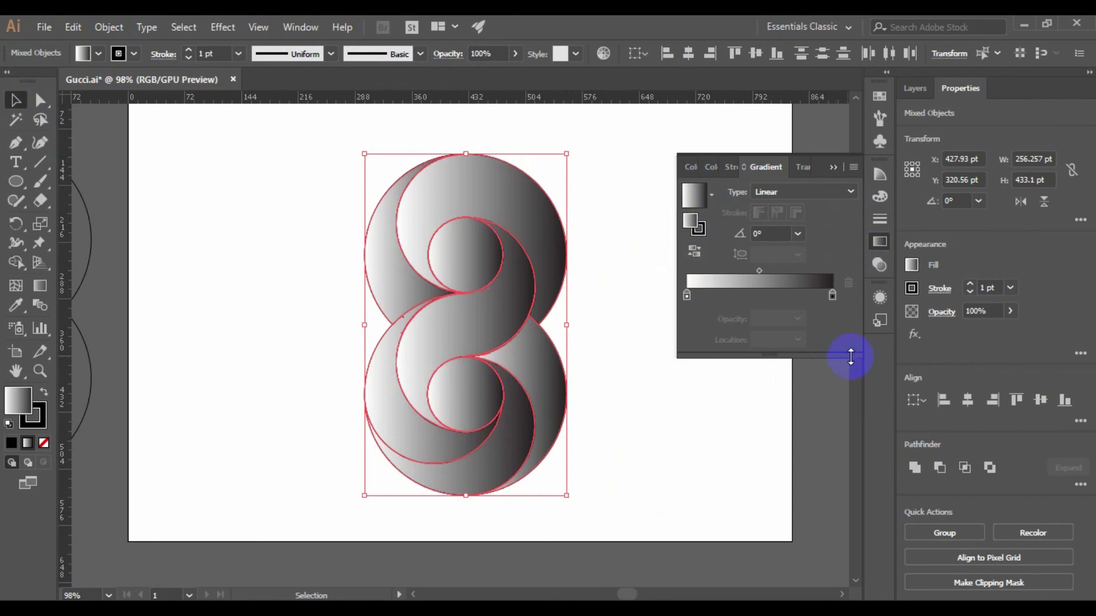
click(623, 187)
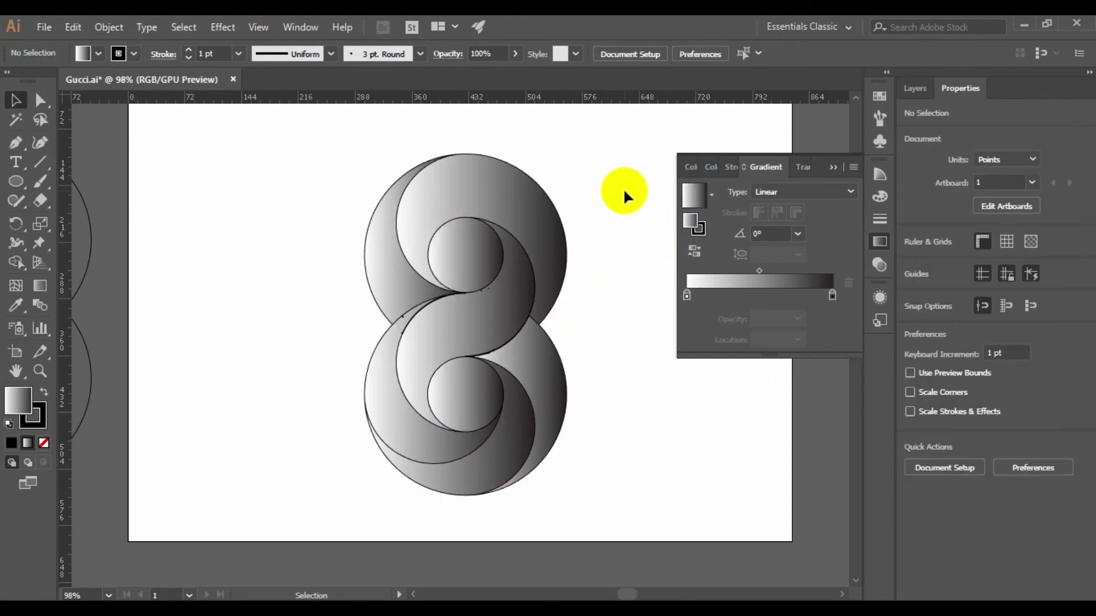
Step: Remove the mark's stroke and reduce its orange-and-gold linear gradient to three stops, with the yellow stop at 54.08%
drag(359, 143, 632, 509)
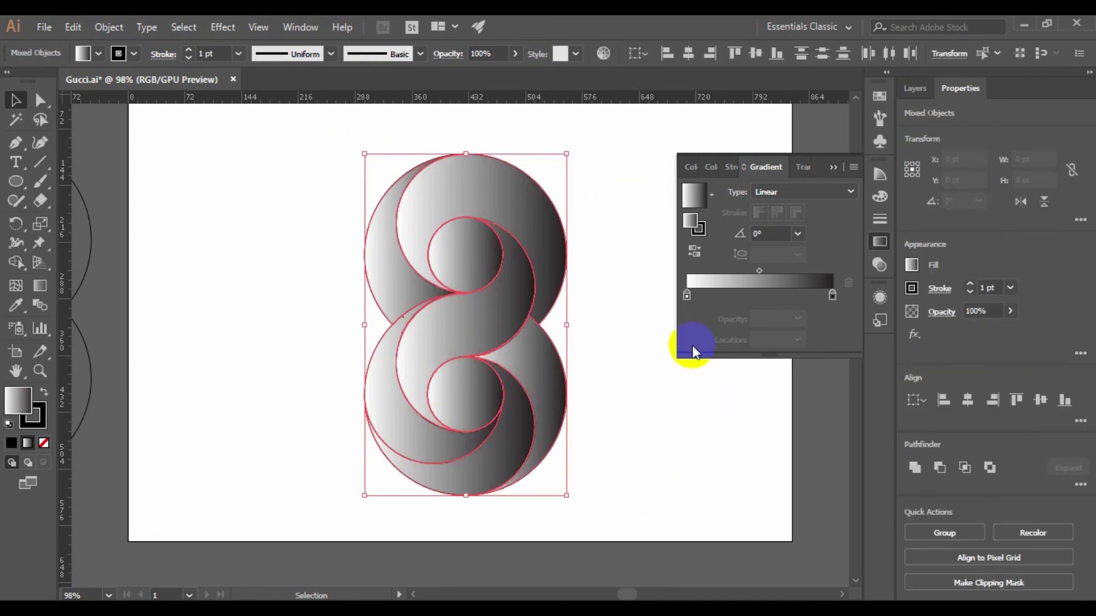
click(701, 229)
click(694, 288)
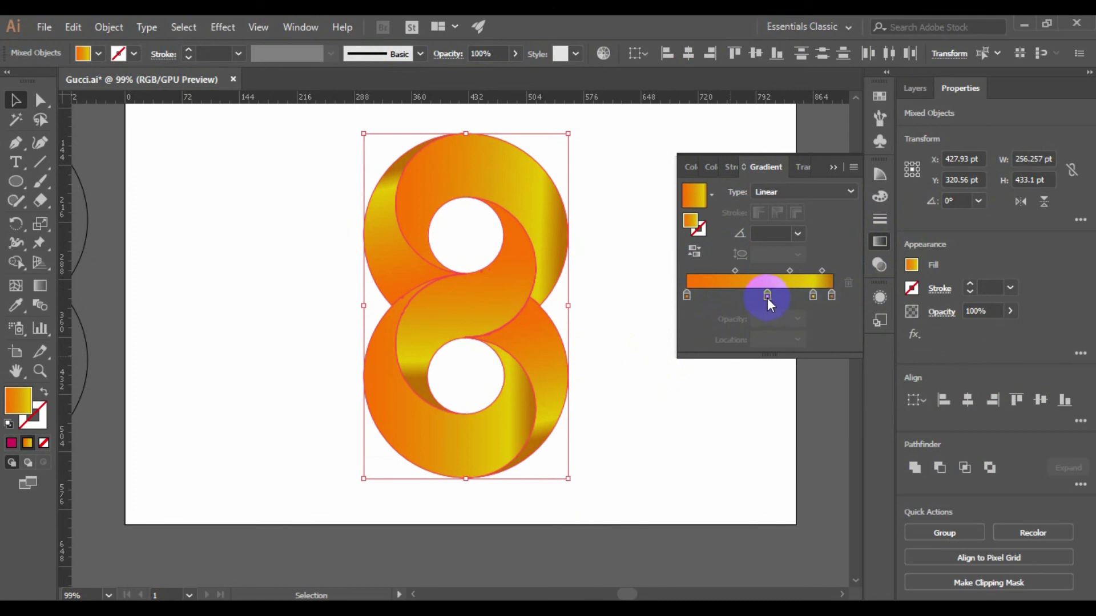
drag(767, 298, 738, 297)
drag(813, 296, 765, 299)
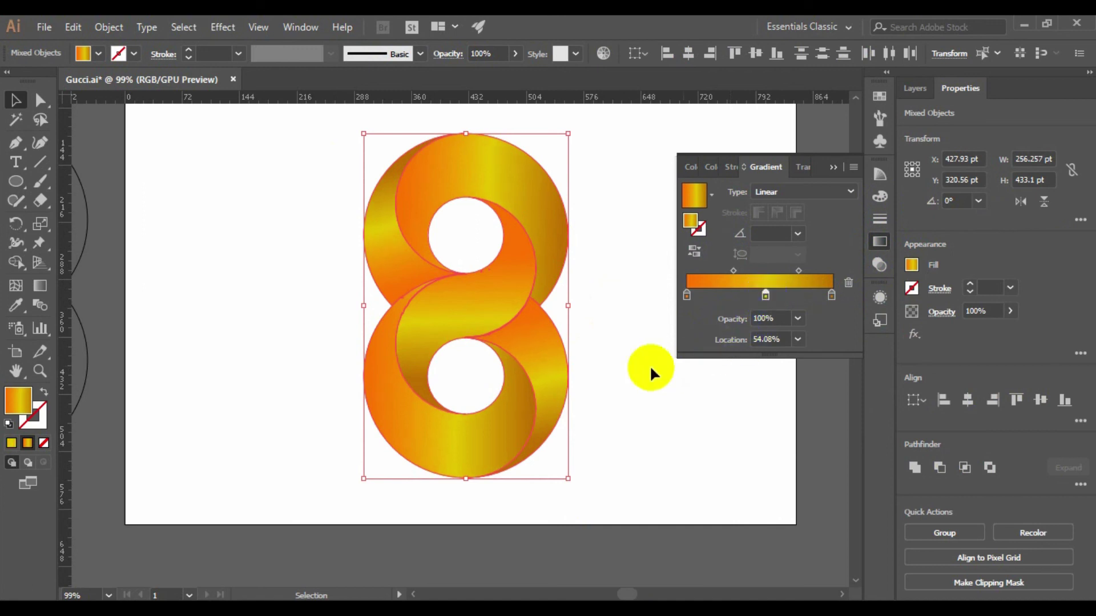
Step: Recolor both end stops of the mark's gradient to dark magenta, trying purple swatches for the final stop
double_click(831, 296)
click(769, 357)
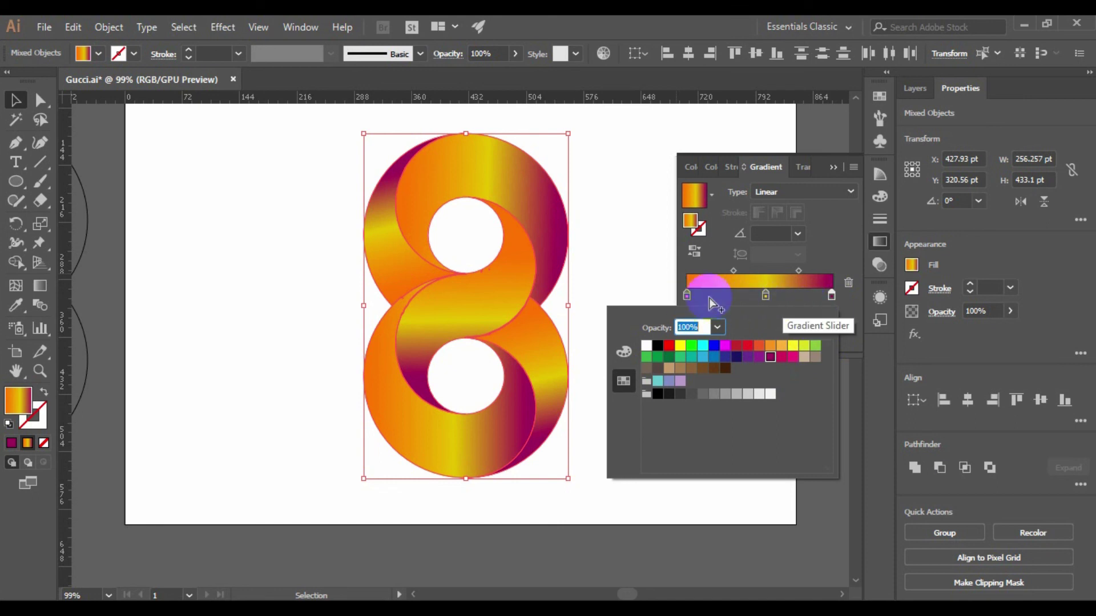
click(749, 357)
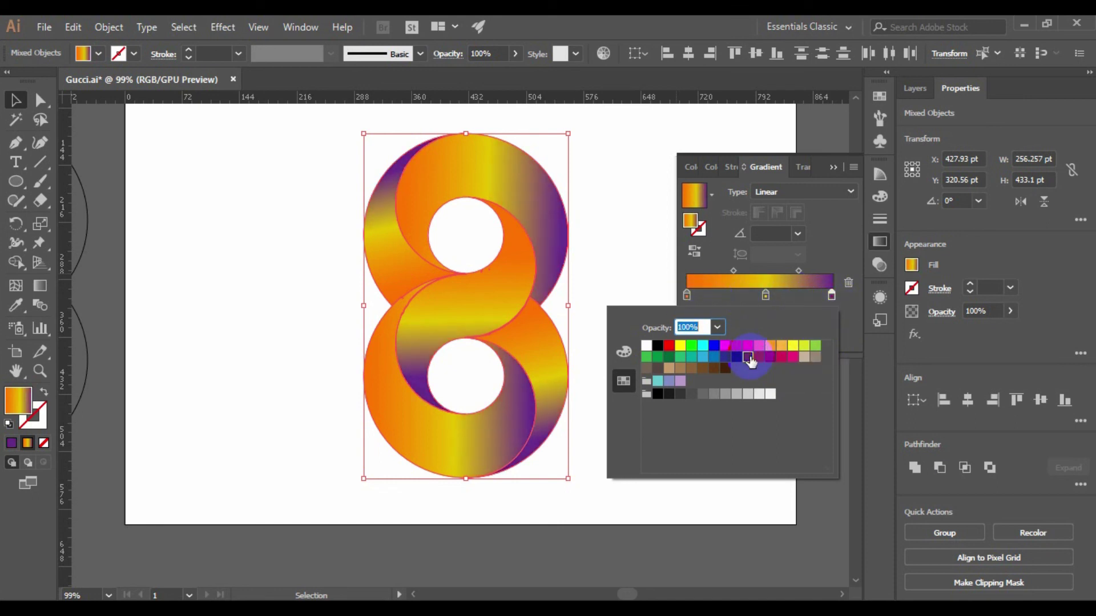
click(760, 358)
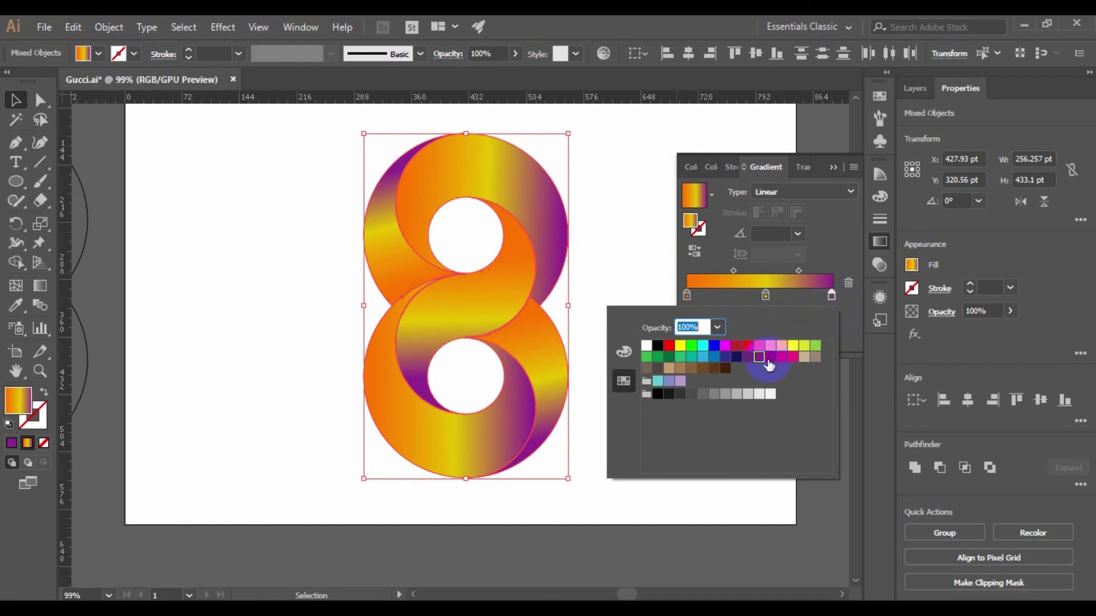
click(686, 294)
double_click(685, 294)
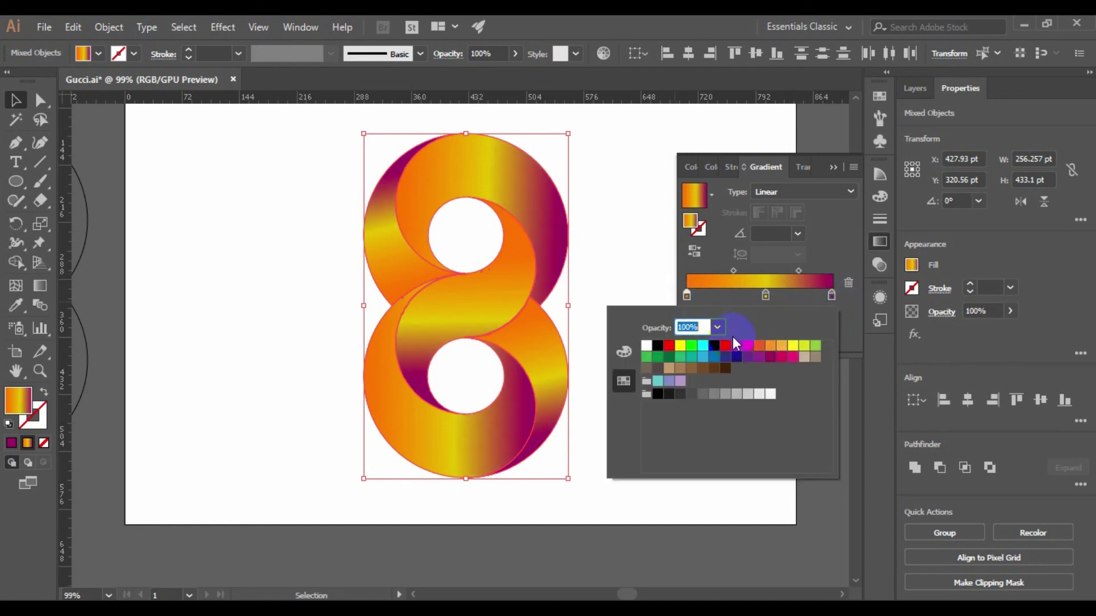
click(771, 358)
Step: Recolor the gradient's middle stop to bright pink and deselect the mark
click(766, 296)
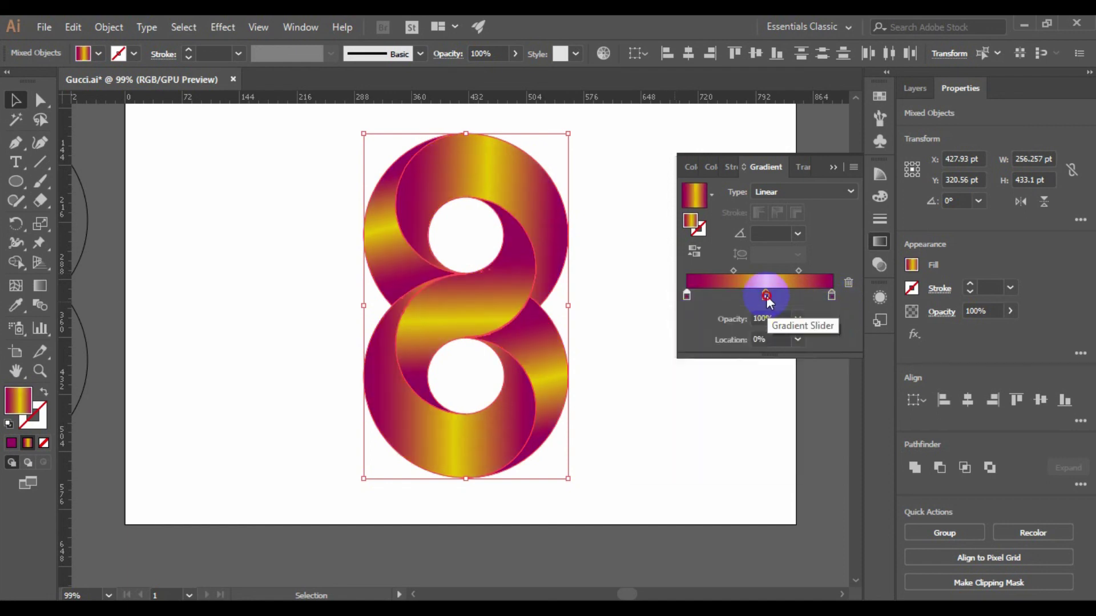
double_click(766, 296)
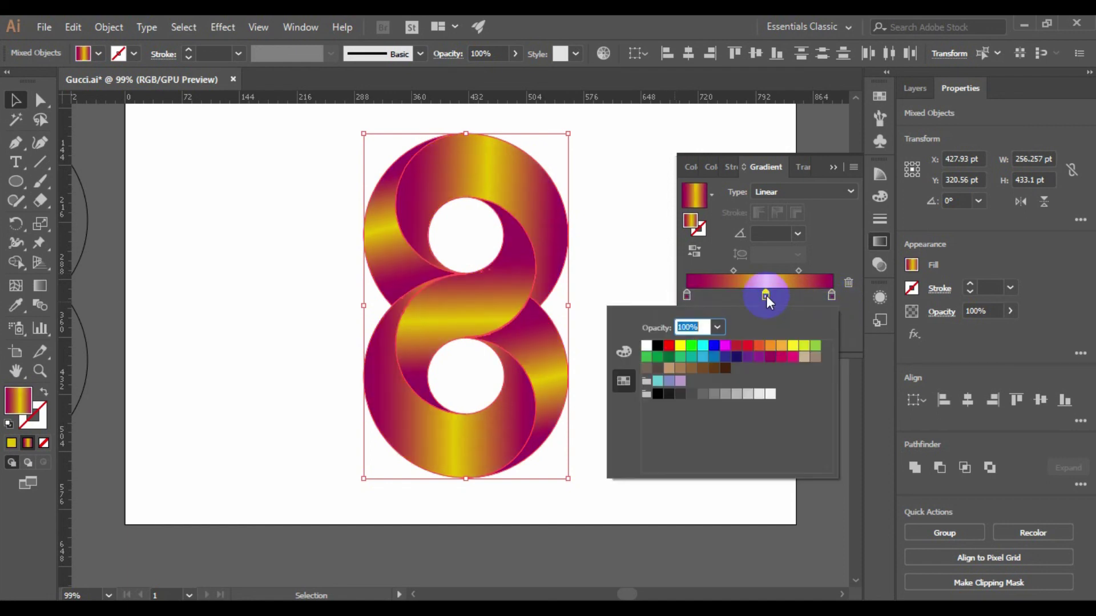
click(791, 359)
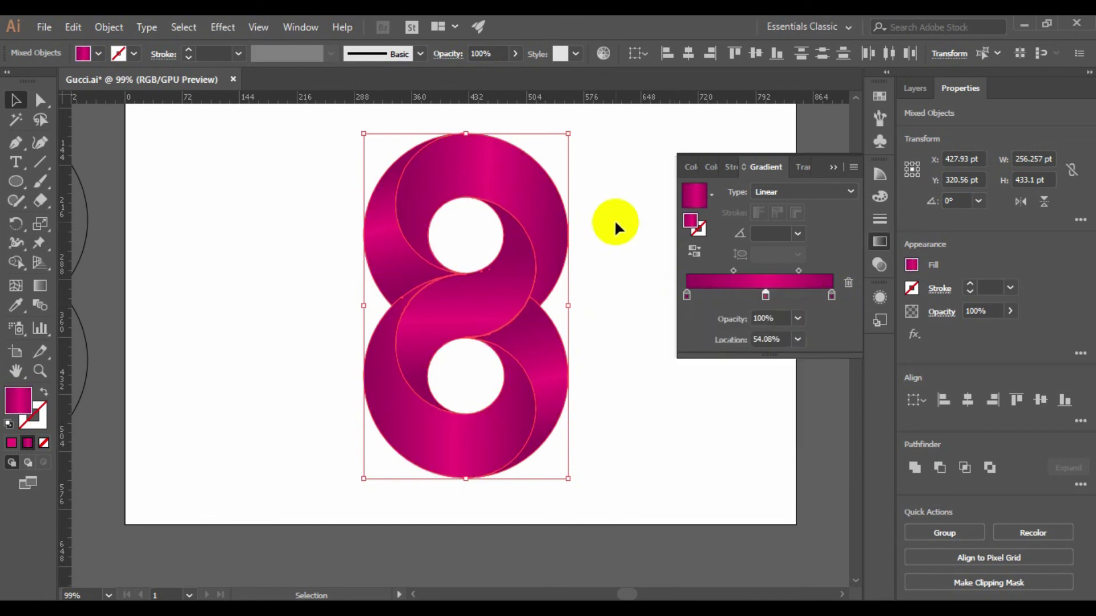
click(641, 220)
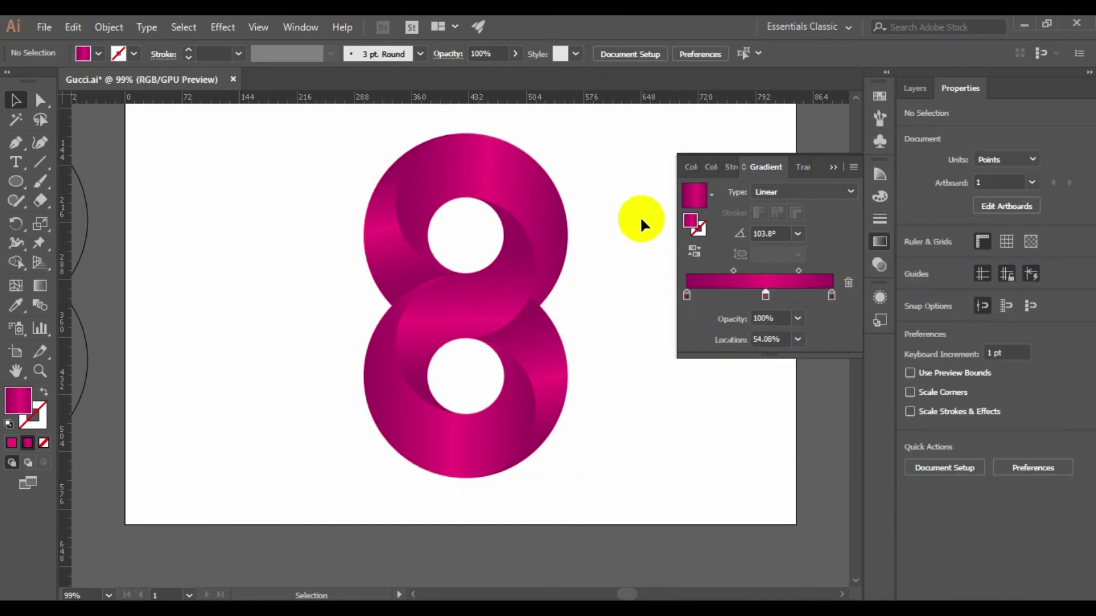
Step: Check the top band's gradient, close the gradient settings, and select the whole mark
click(453, 174)
click(247, 233)
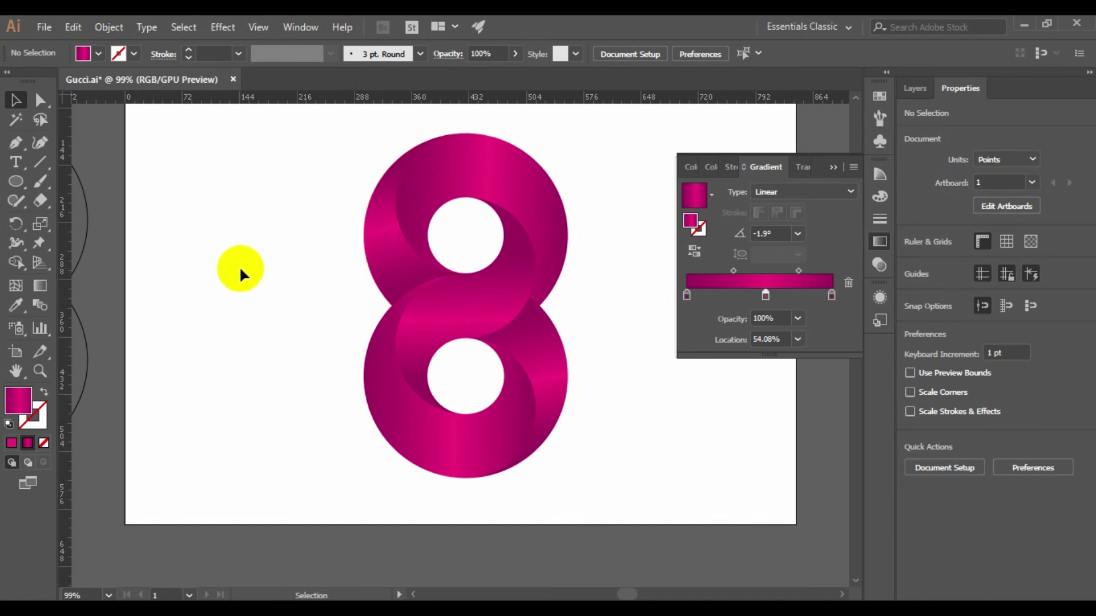
click(834, 168)
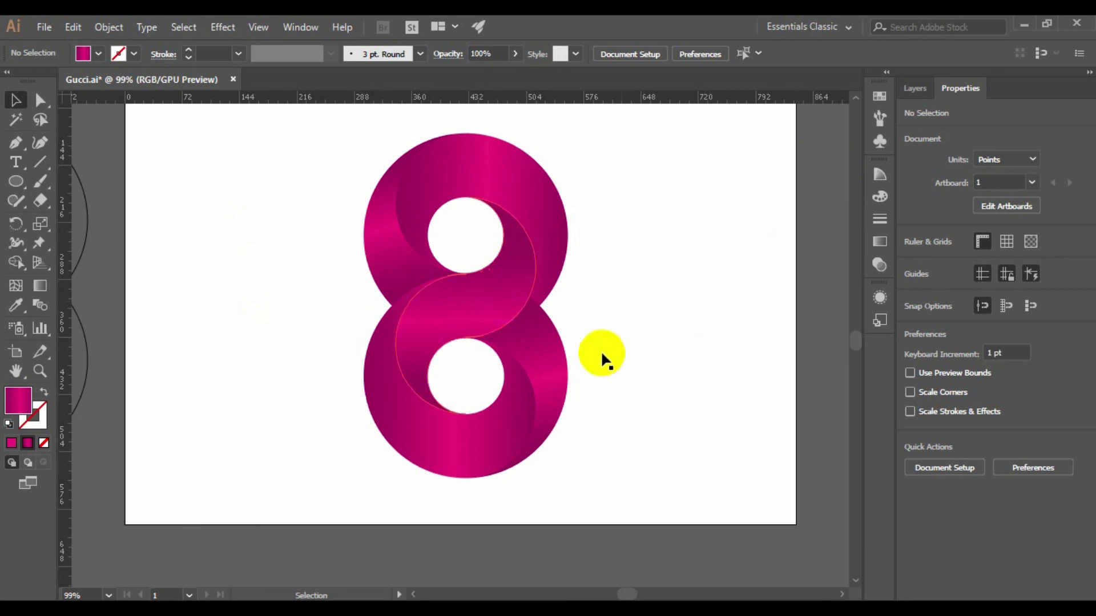
drag(345, 156, 467, 340)
drag(544, 443, 663, 422)
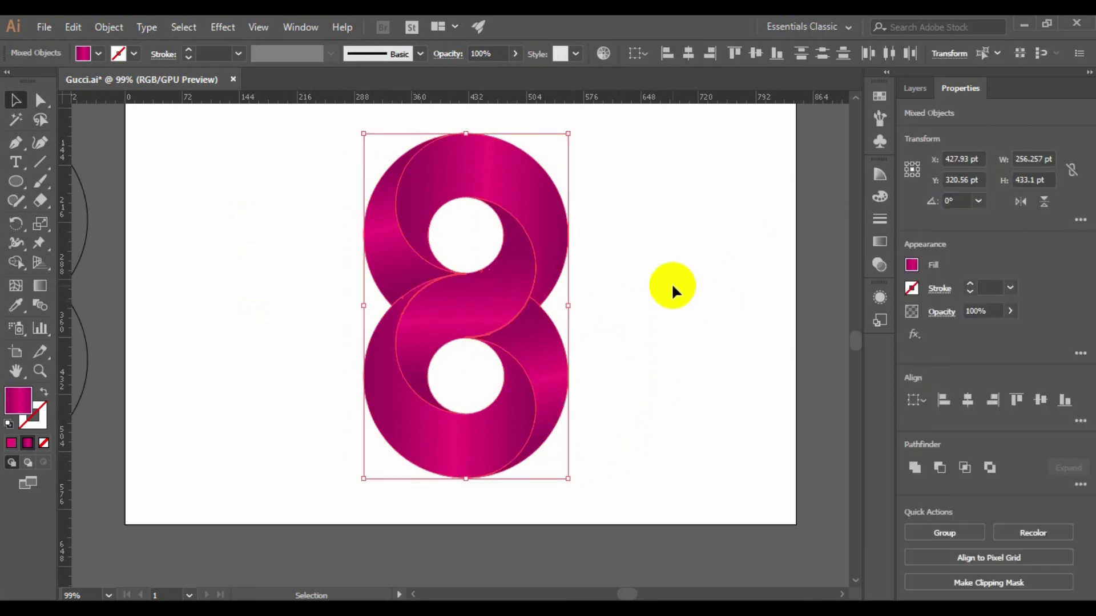
Step: Rotate the whole figure-eight mark by 90° so it lies horizontally, and deselect it
click(671, 283)
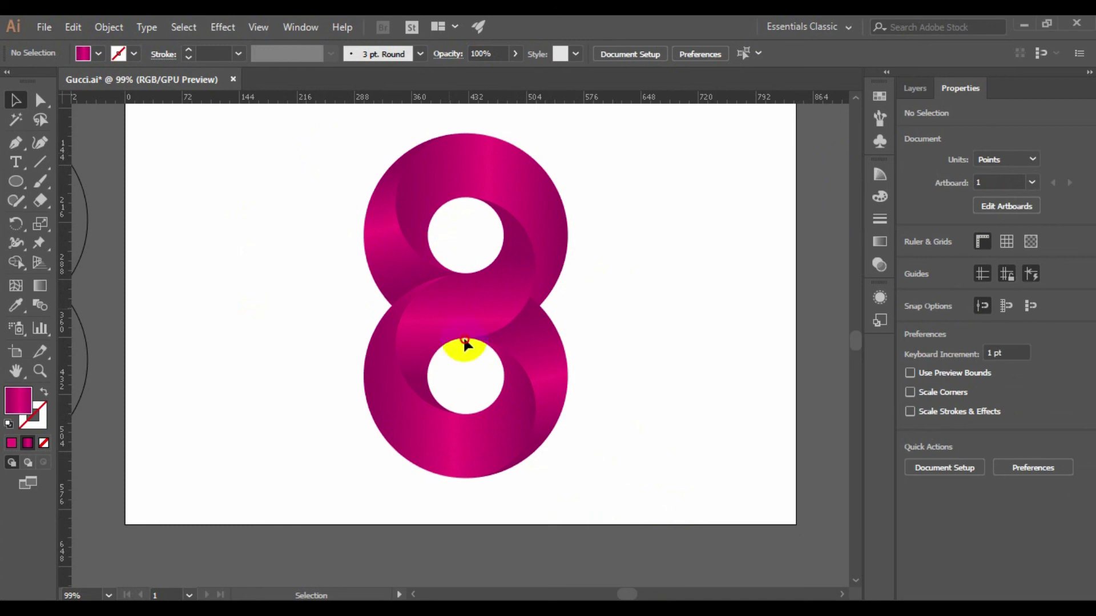
click(588, 456)
drag(384, 159, 601, 500)
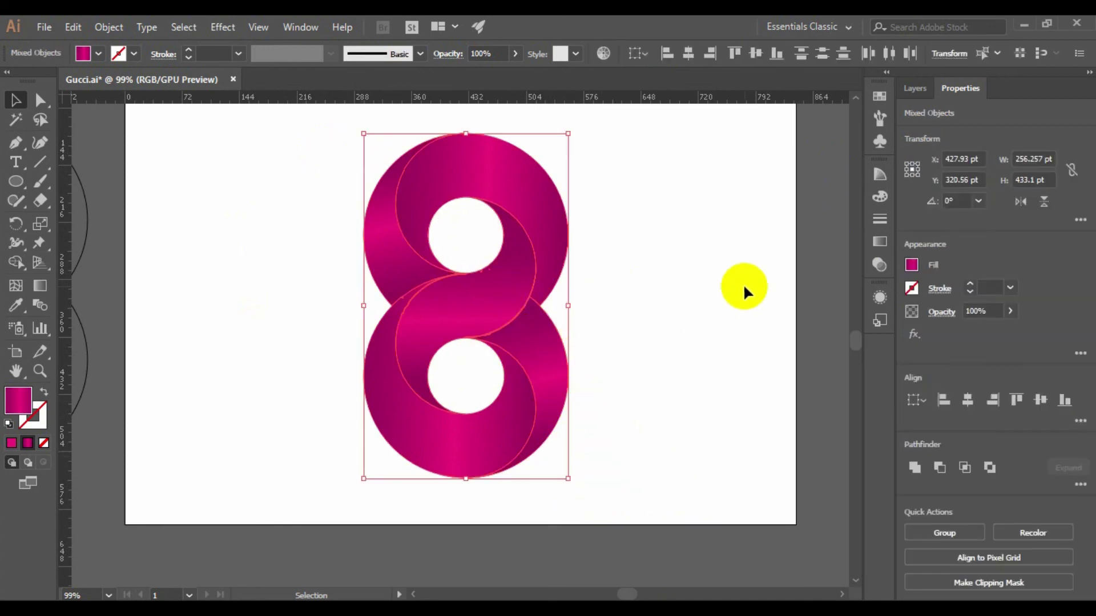
click(979, 200)
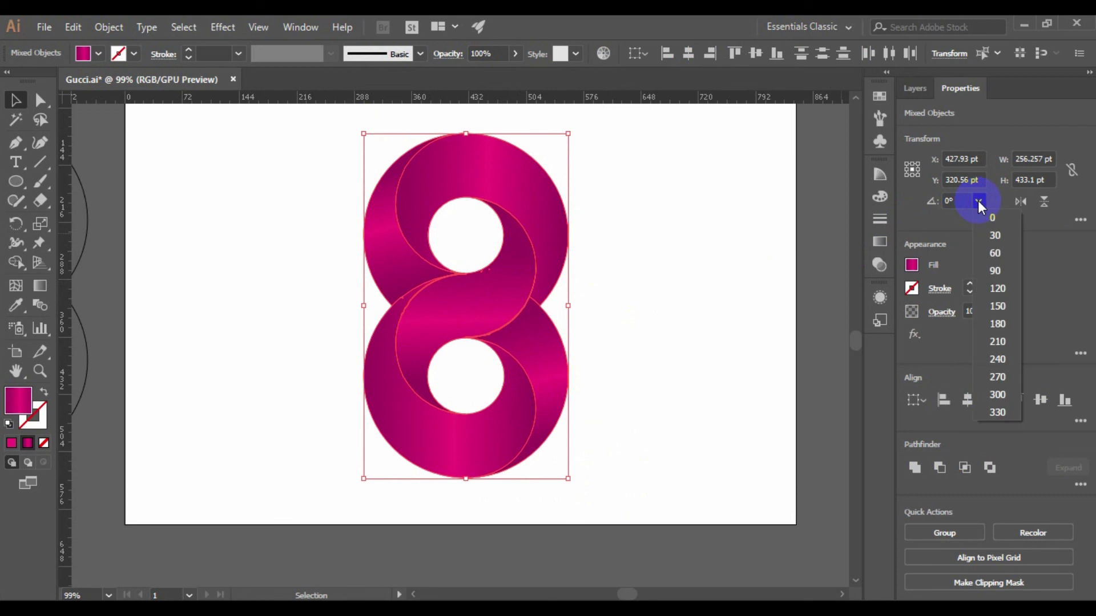
click(995, 271)
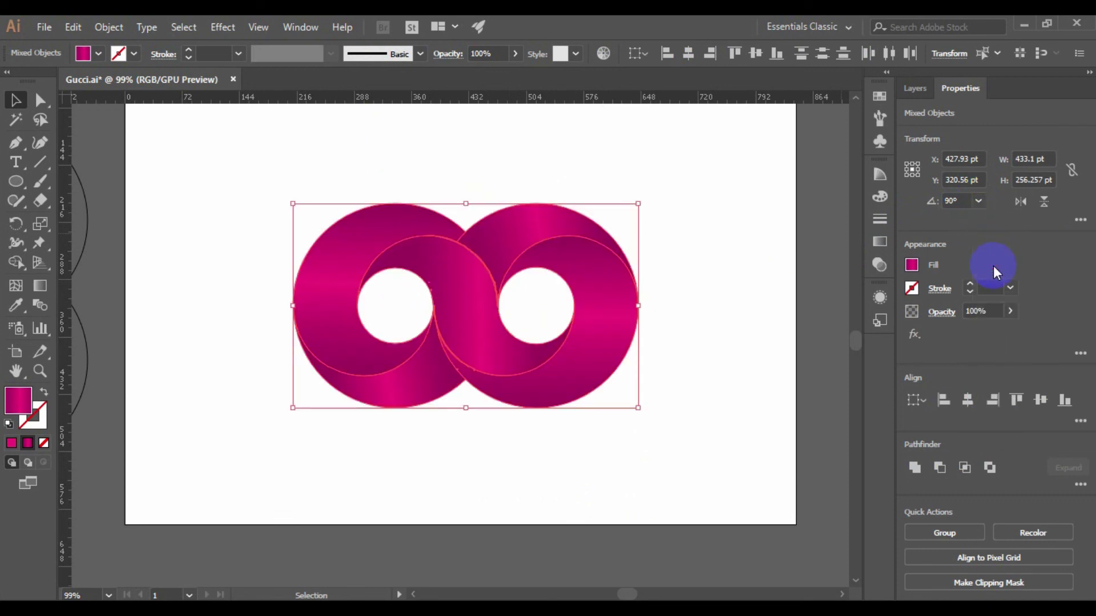
click(701, 244)
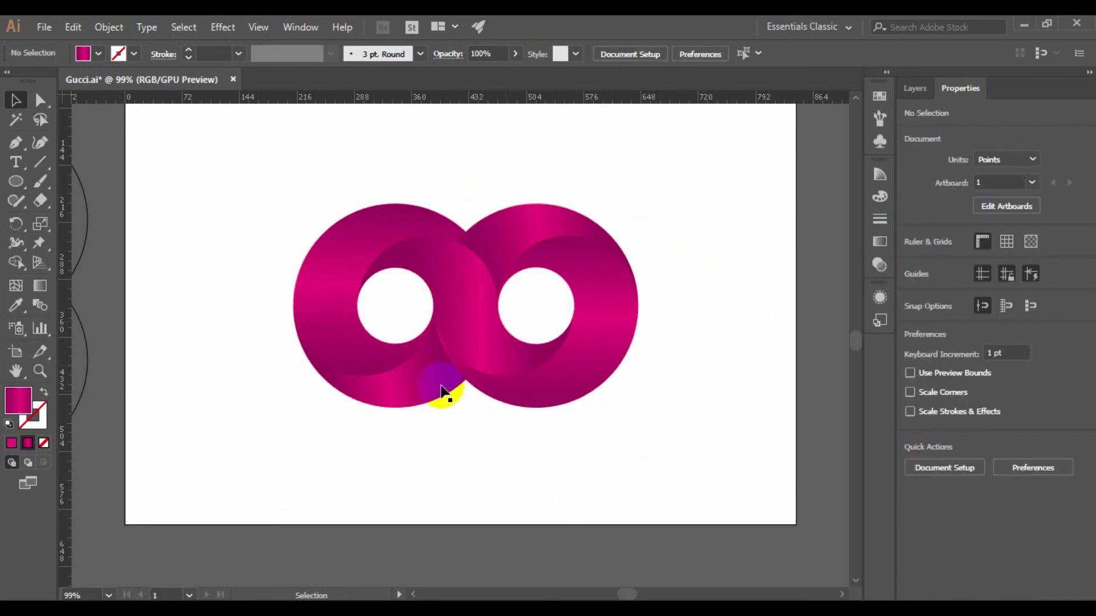
drag(252, 207, 686, 388)
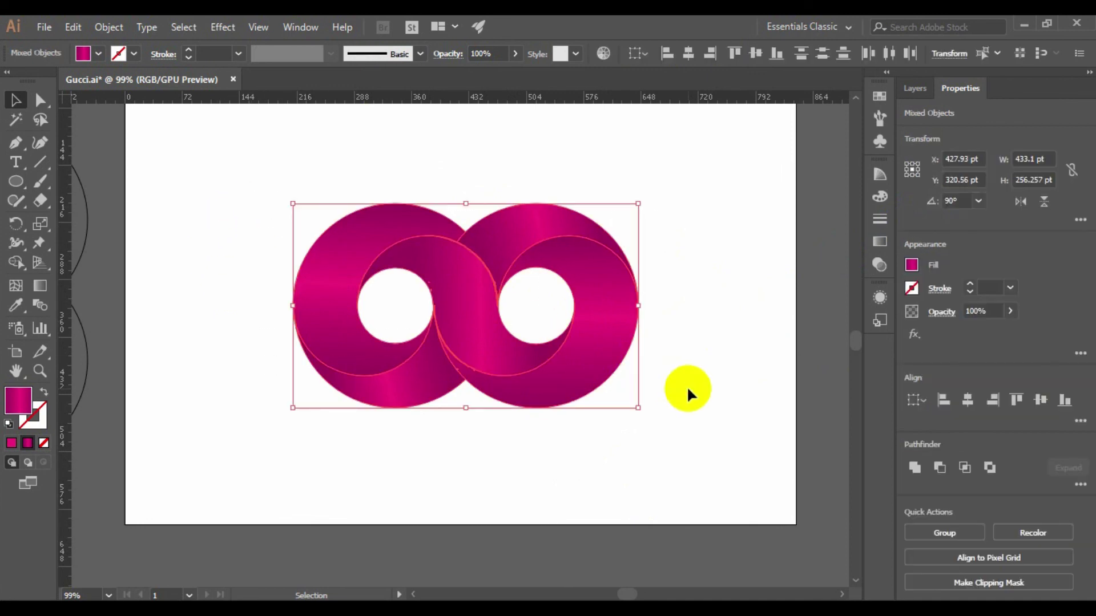
click(703, 318)
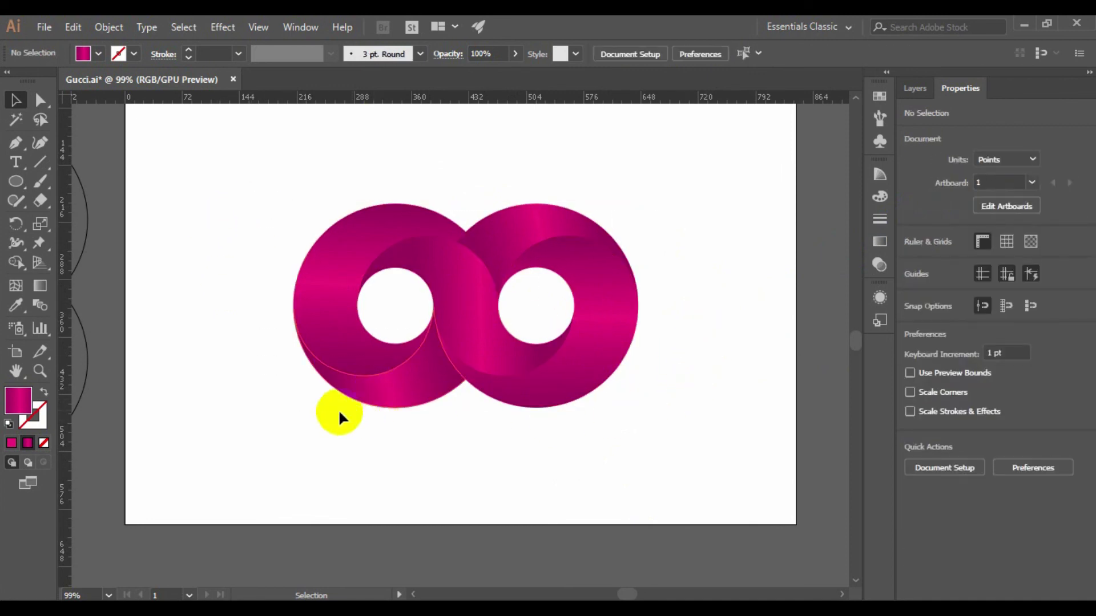
Step: Draw a thin rectangle about 421 pt wide and 3.3 pt high along the mark's bottom edge
drag(16, 181, 86, 186)
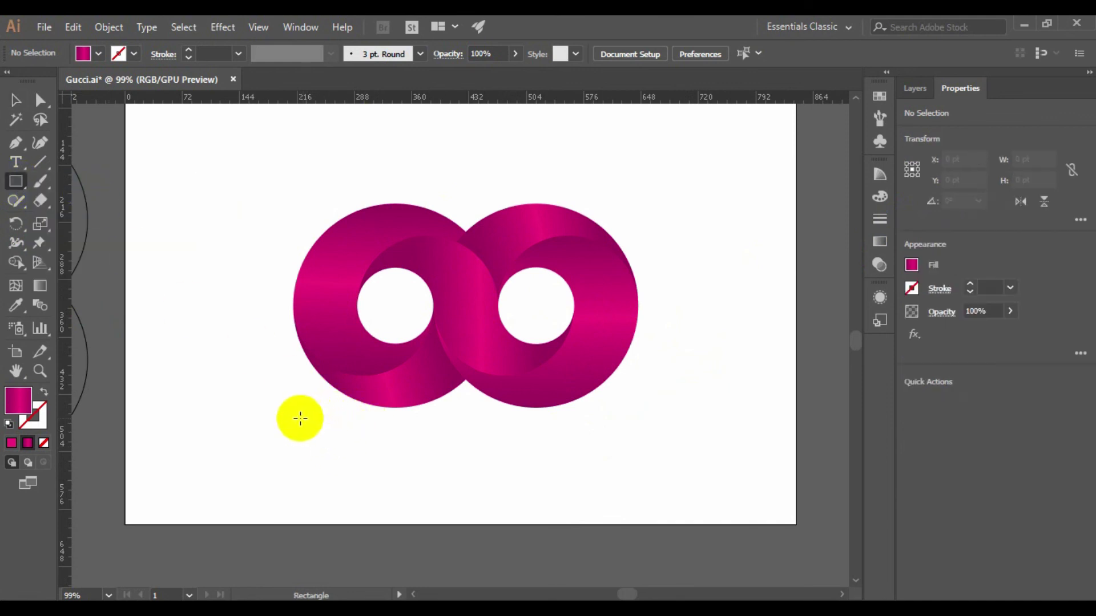
drag(302, 419, 636, 409)
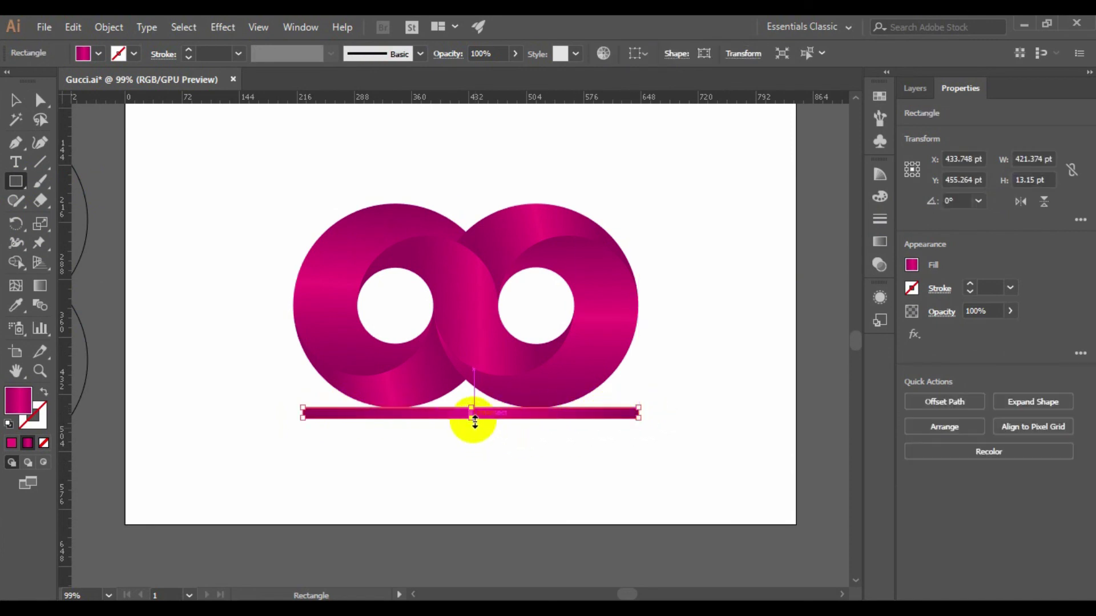
drag(472, 421, 562, 394)
Step: Change the thin rectangle's fill from gradient to solid black (000000) and deselect it
key(ctrl+space)
click(939, 266)
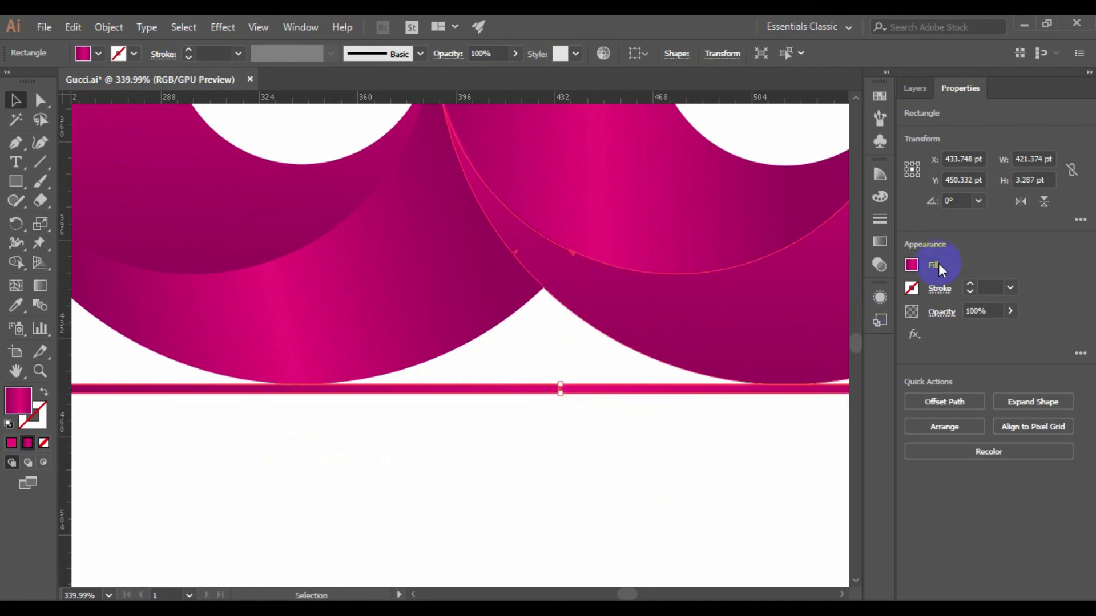
click(882, 244)
click(880, 246)
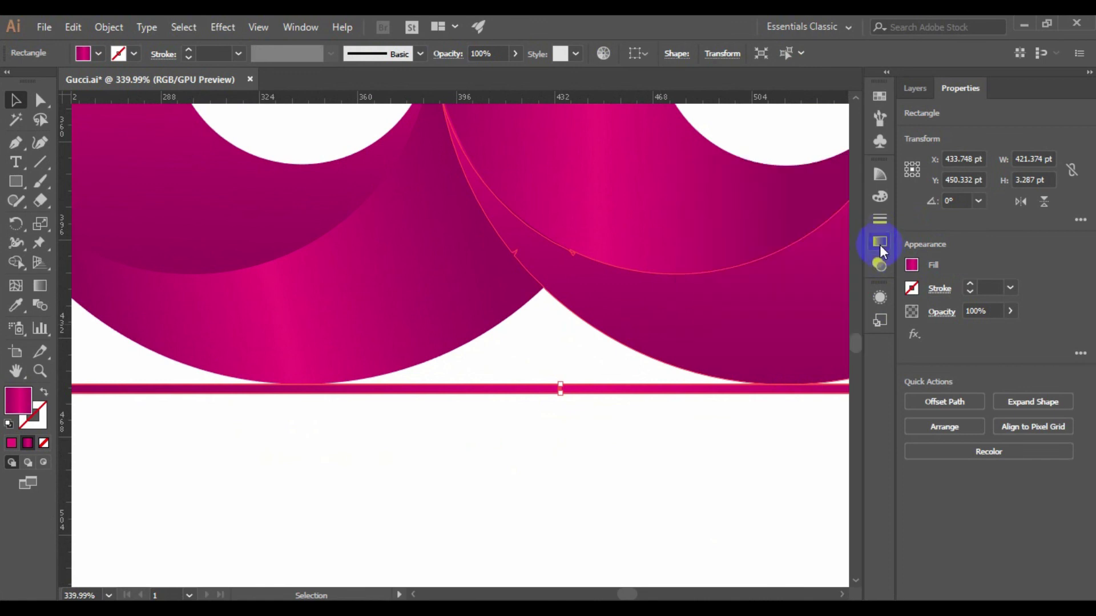
click(10, 445)
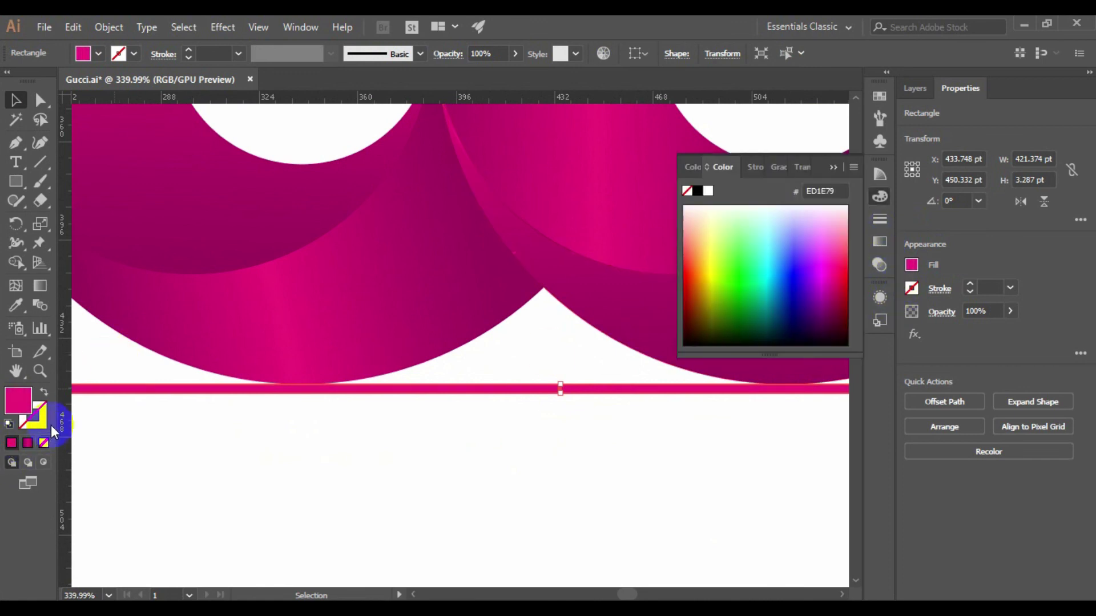
click(697, 192)
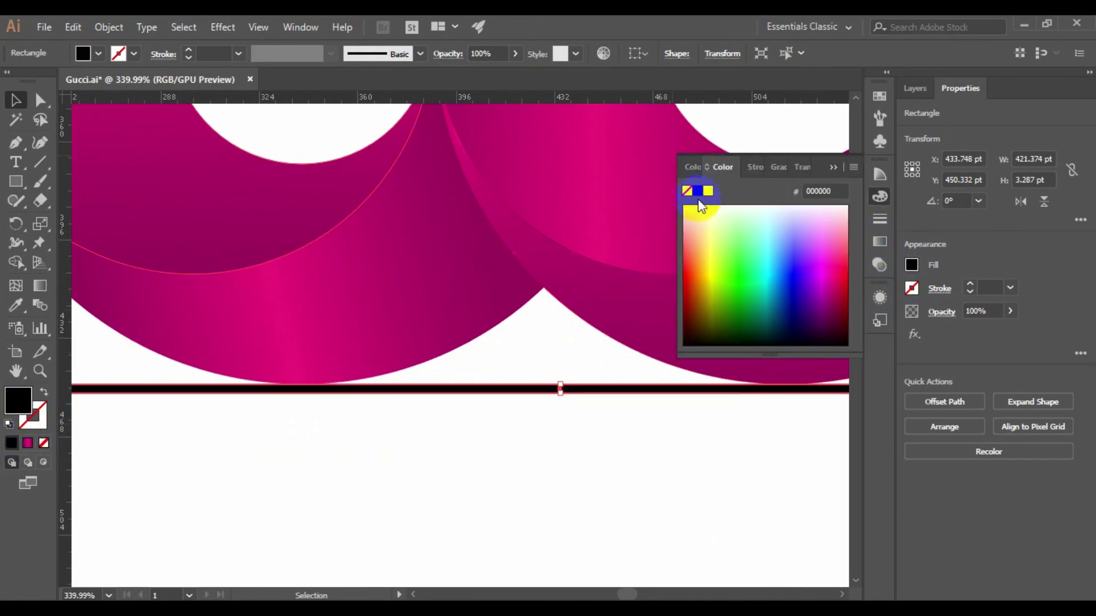
click(833, 167)
click(543, 430)
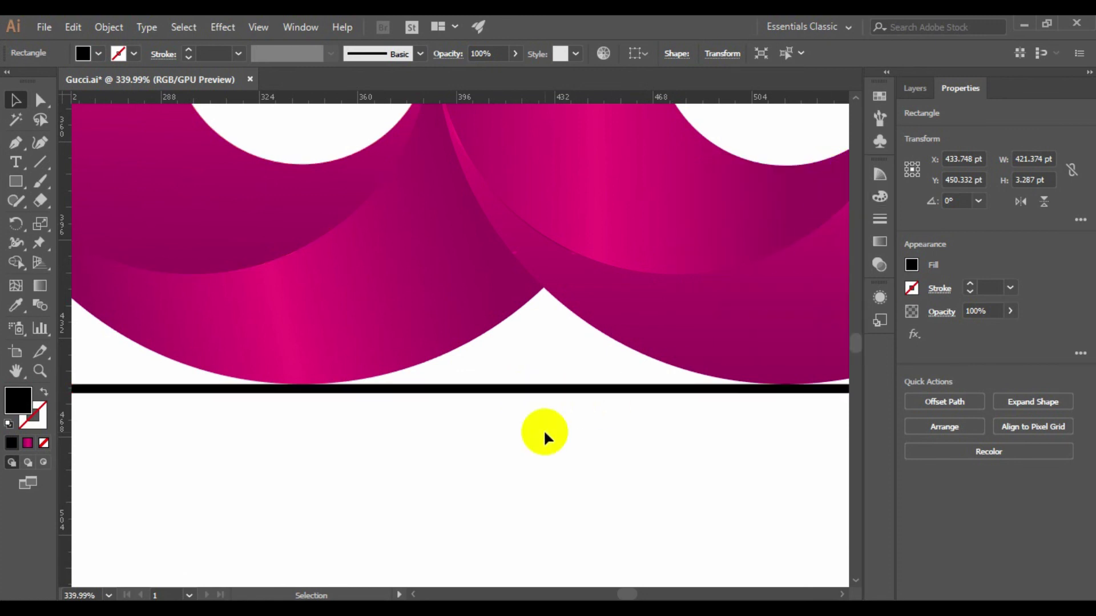
key(ctrl+0)
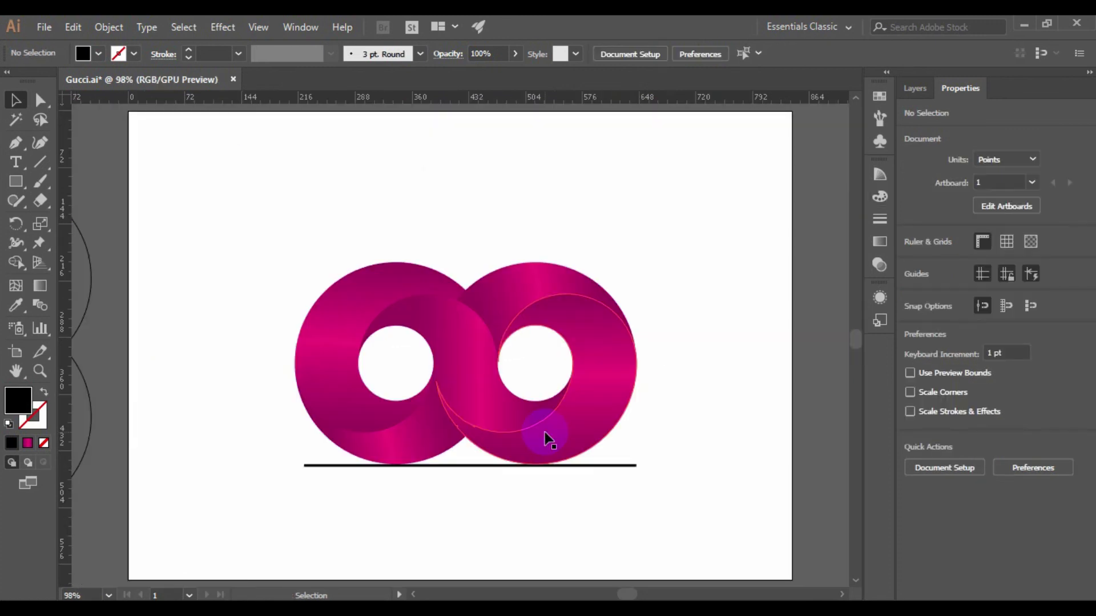
Step: Delete the thin black rectangle below the mark
click(465, 467)
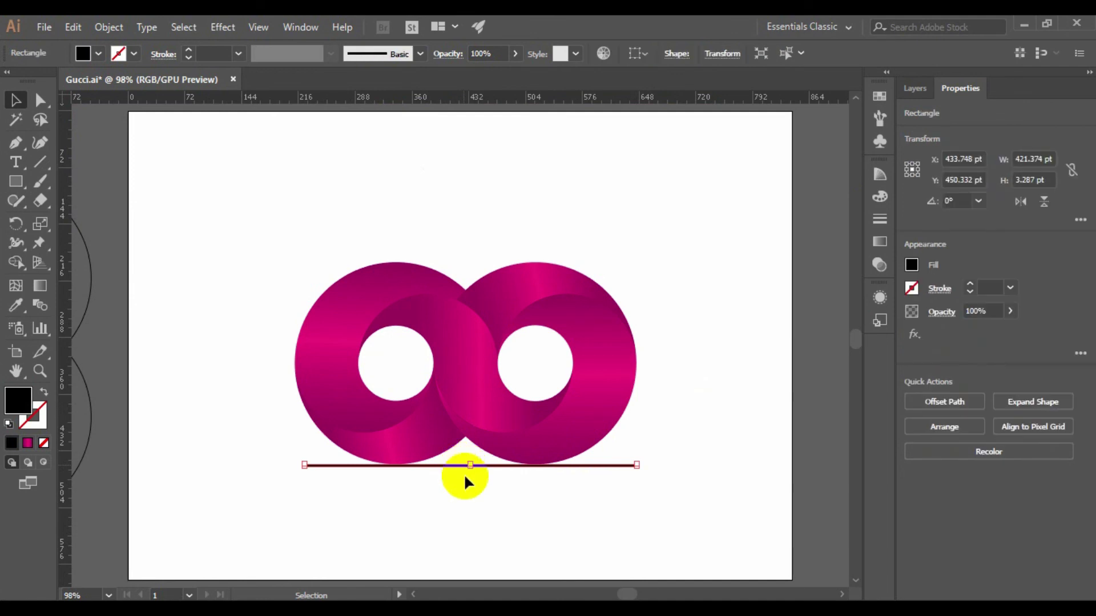
click(543, 511)
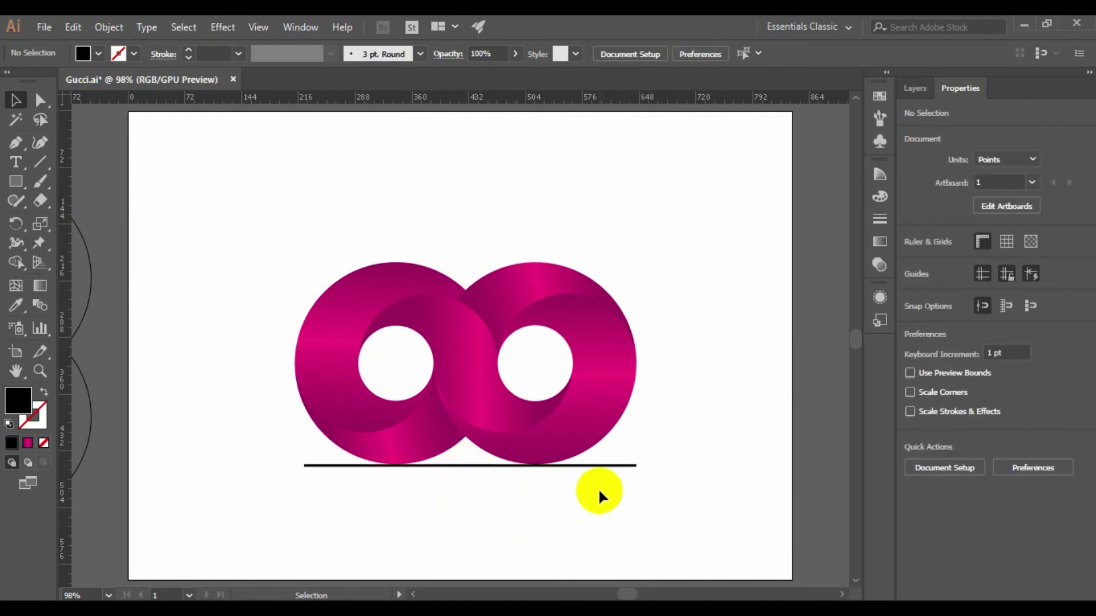
click(623, 466)
key(Delete)
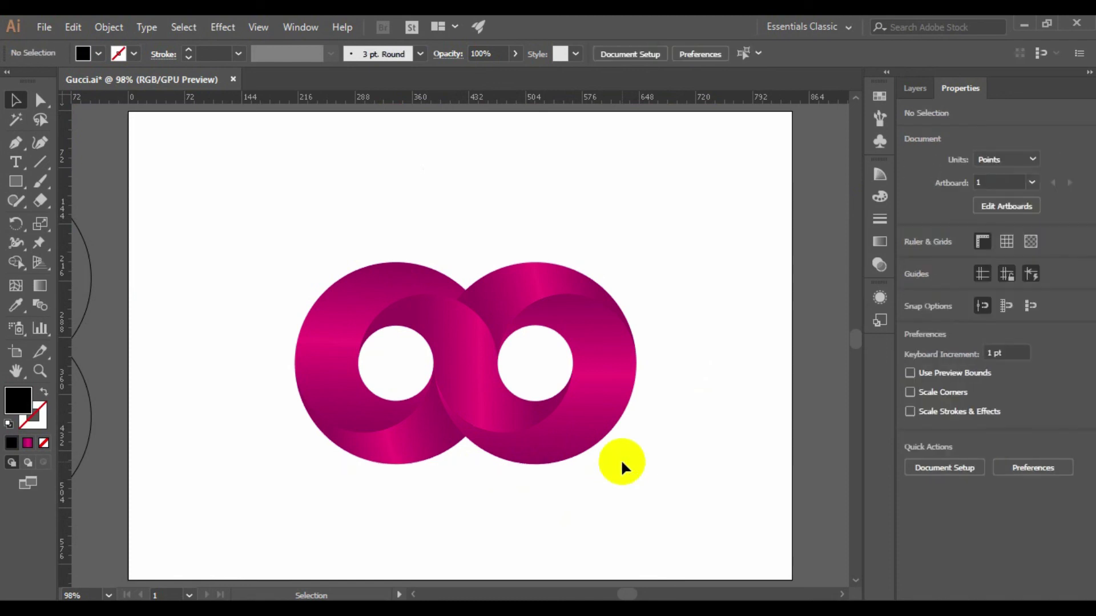
Step: Select all the parts of the horizontal mark
scroll(410, 465, down, 1)
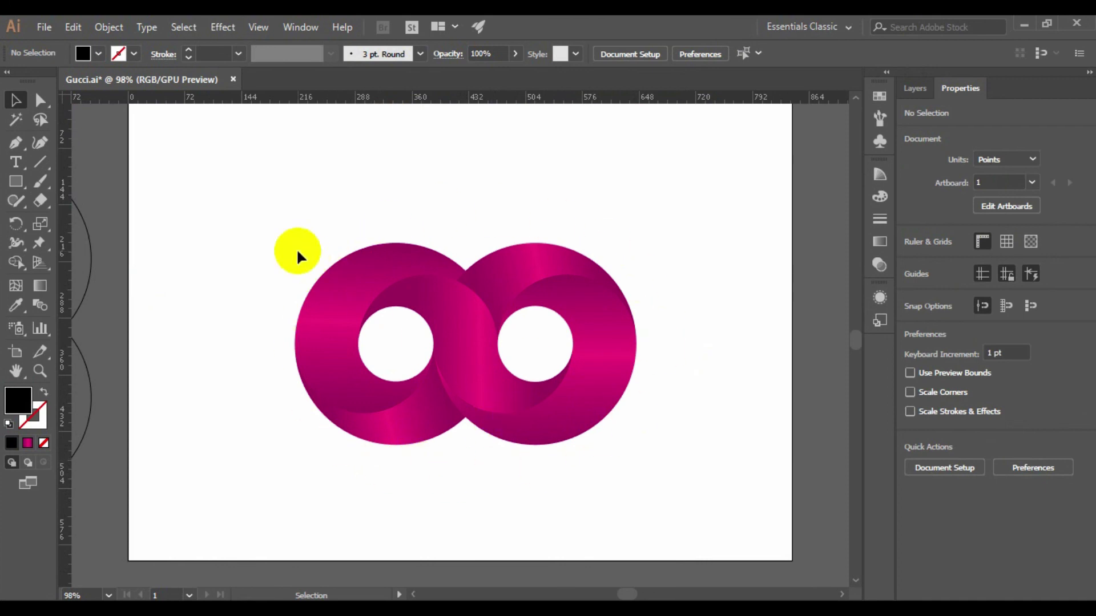
drag(296, 252, 656, 447)
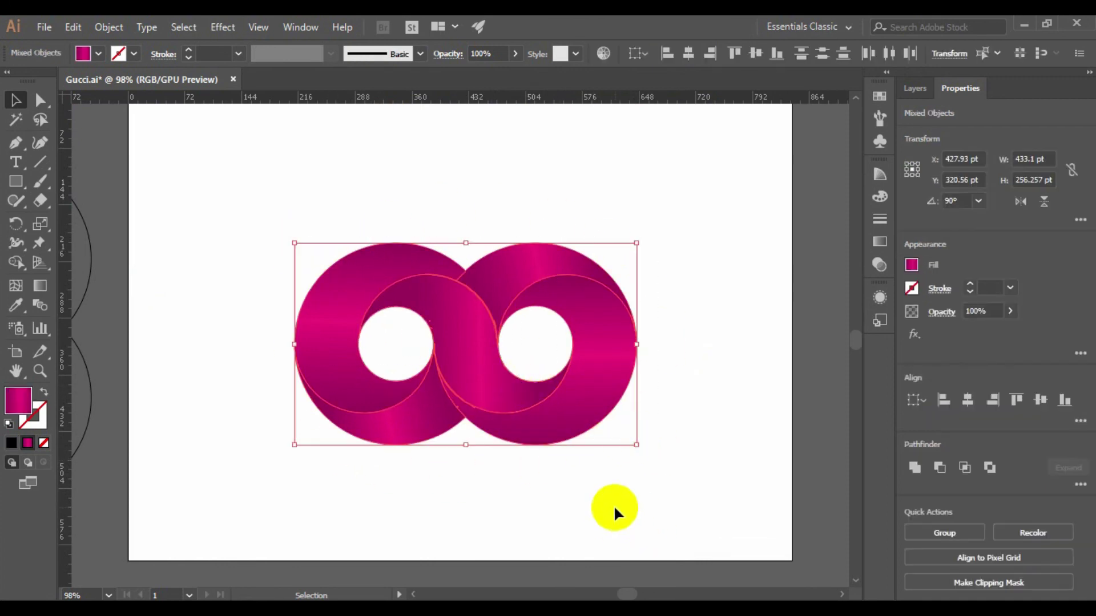